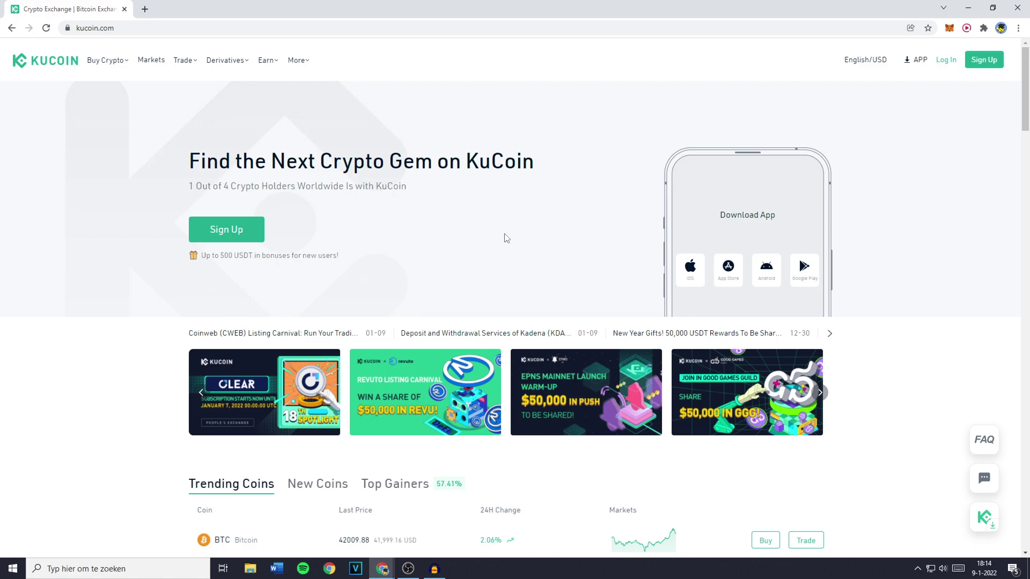
# Register a new KuCoin account and open KYC Verification from the avatar menu.
pyautogui.click(982, 63)
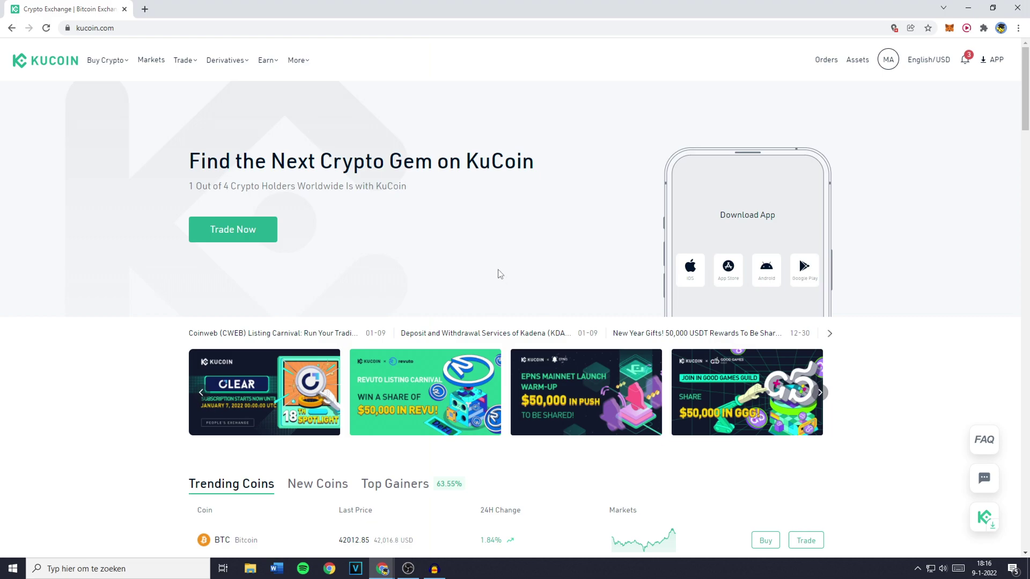
pyautogui.moveTo(888, 61)
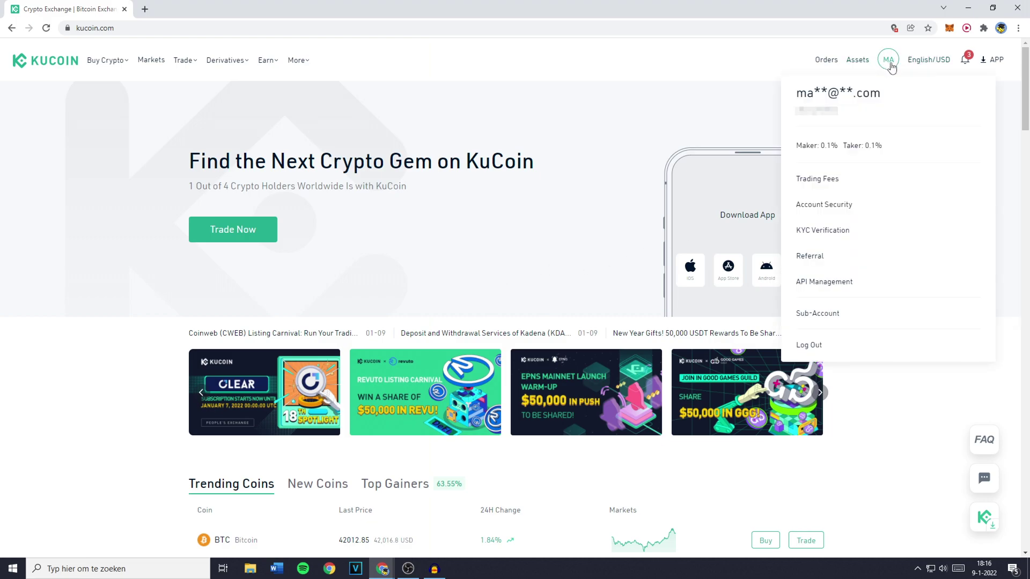
pyautogui.click(839, 235)
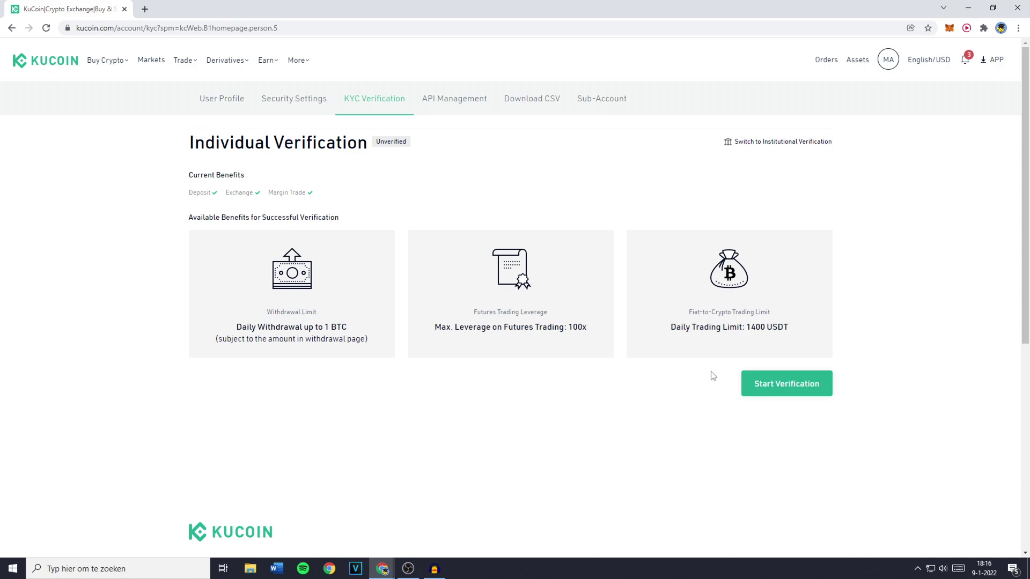
# Start individual verification and choose Netherlands as the country of residence.
pyautogui.click(789, 387)
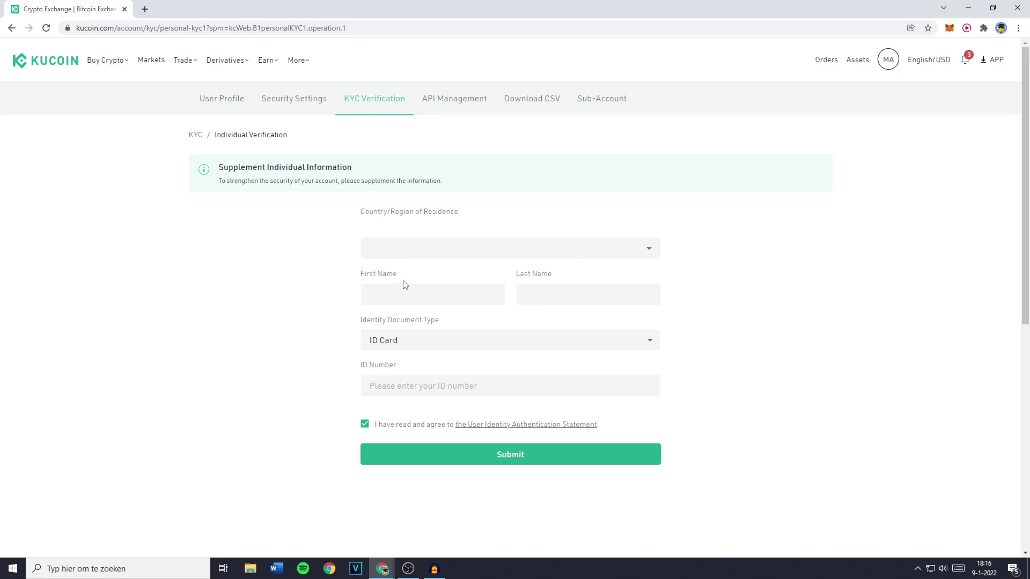
pyautogui.click(428, 253)
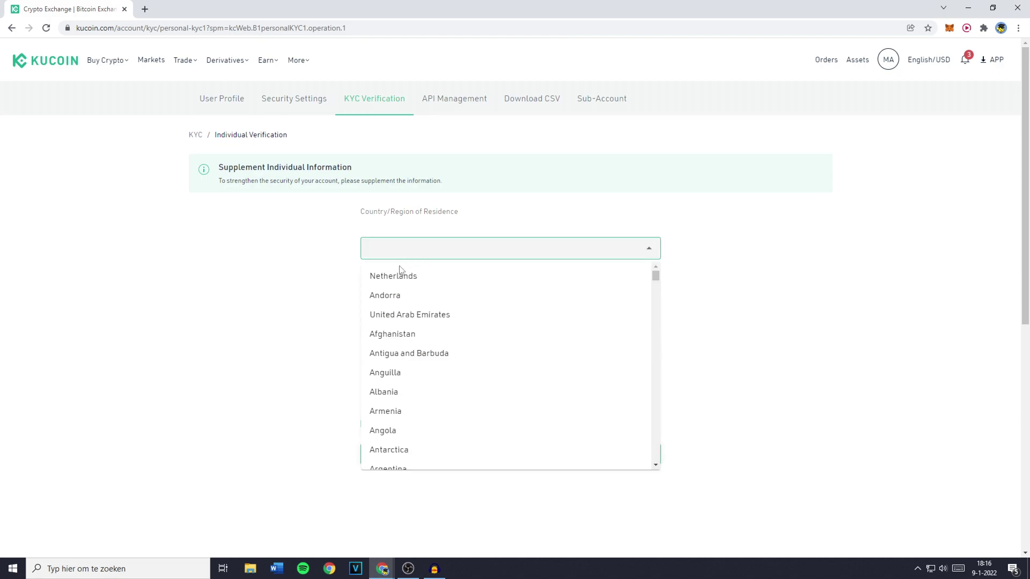
pyautogui.click(428, 282)
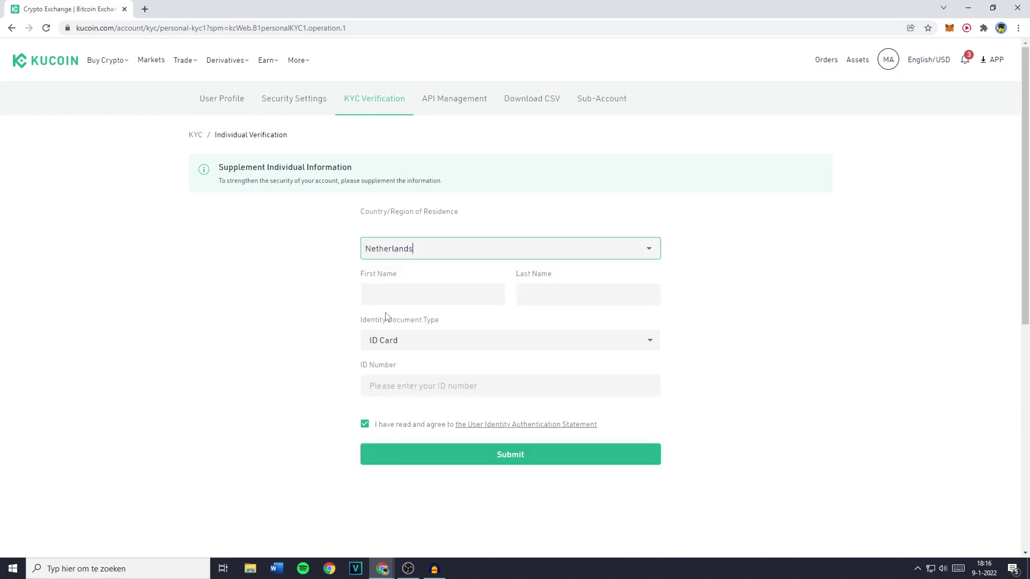
# Go through the name fields and keep ID Card as the identity document type.
pyautogui.click(431, 293)
pyautogui.click(547, 292)
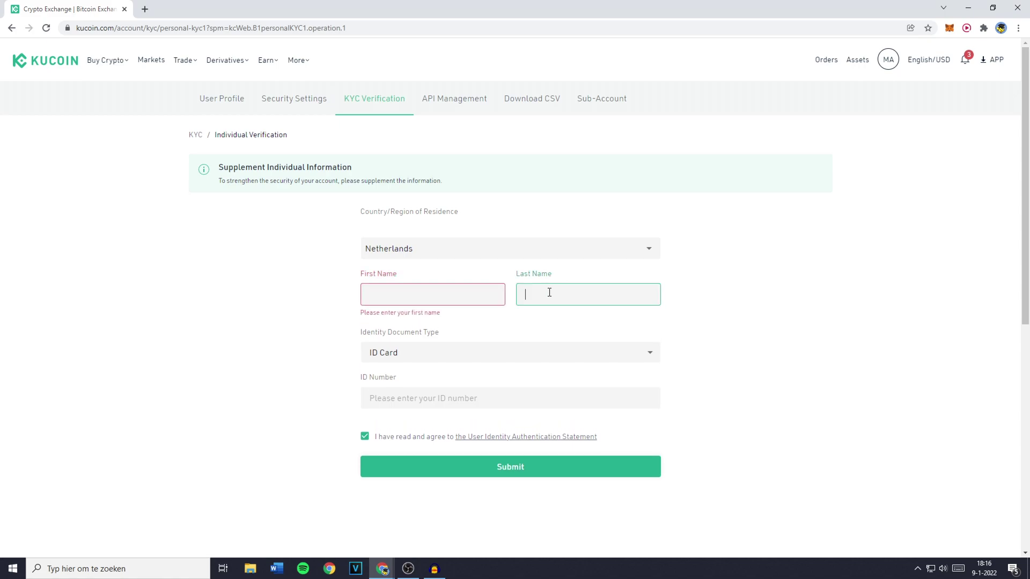
pyautogui.press('Tab')
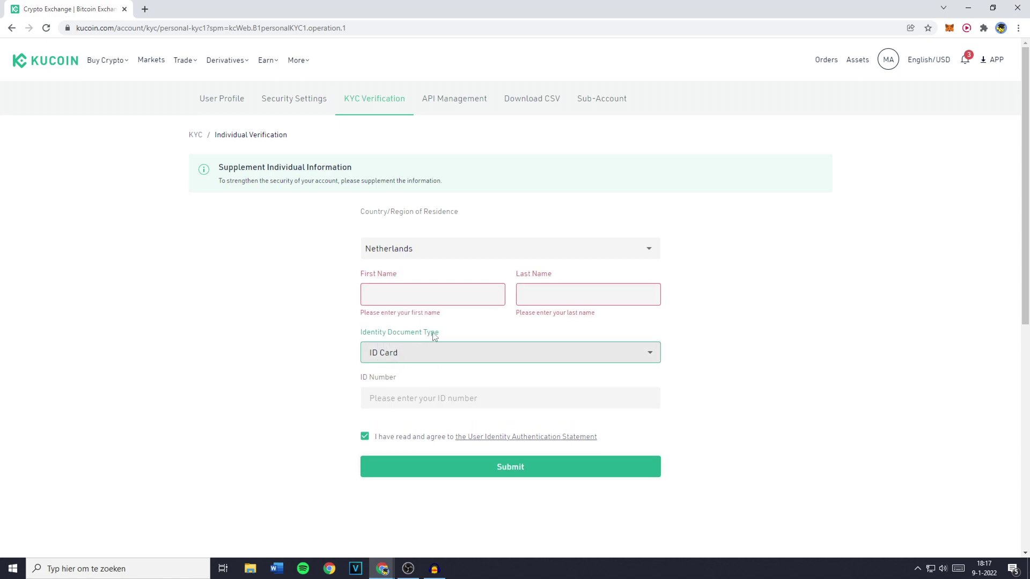
pyautogui.click(406, 352)
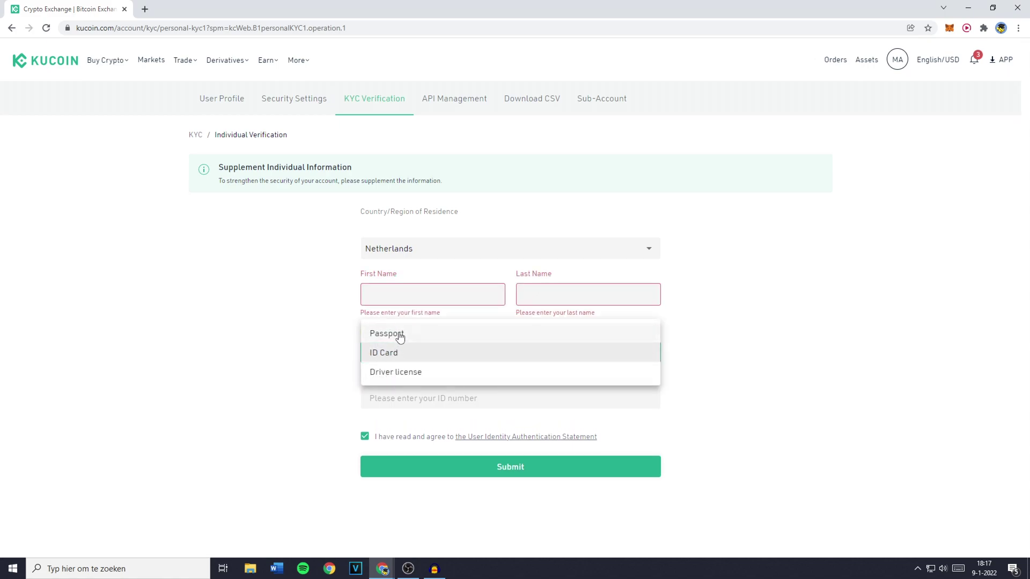
pyautogui.click(310, 367)
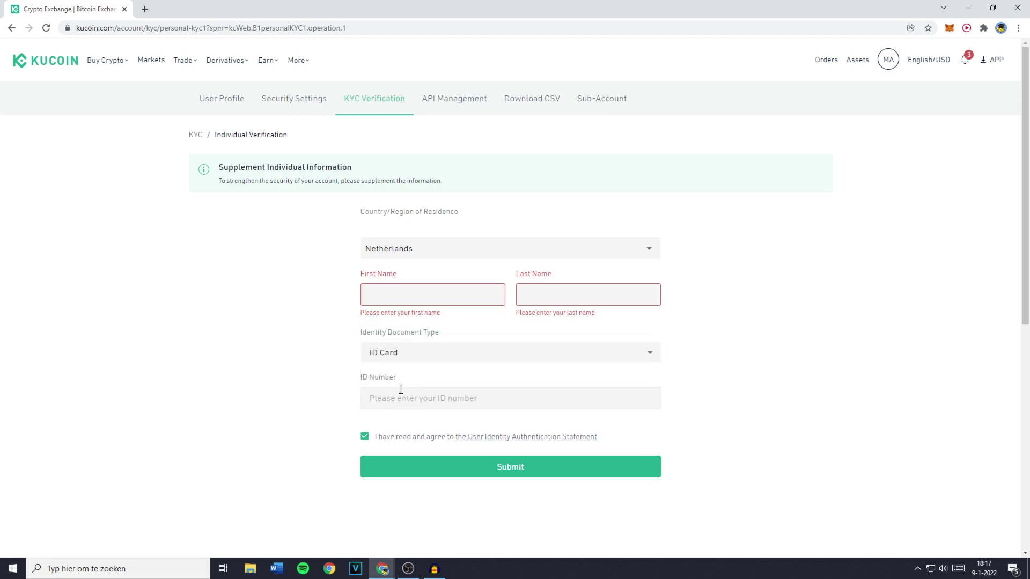
pyautogui.scroll(-2, 421, 429)
pyautogui.scroll(2, 448, 386)
# Go to Security Settings and submit the 2-FA verification code to log in.
pyautogui.click(308, 113)
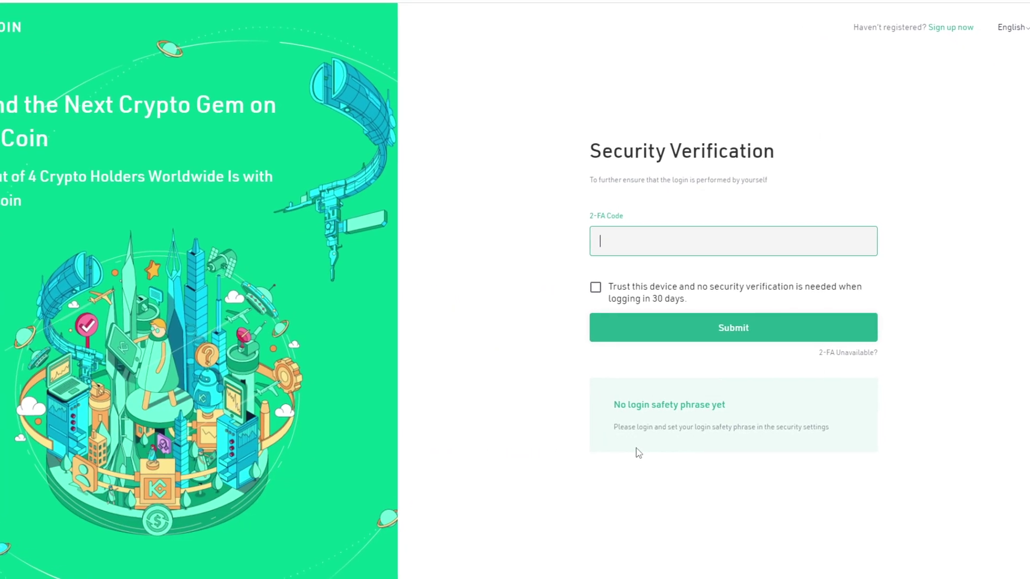
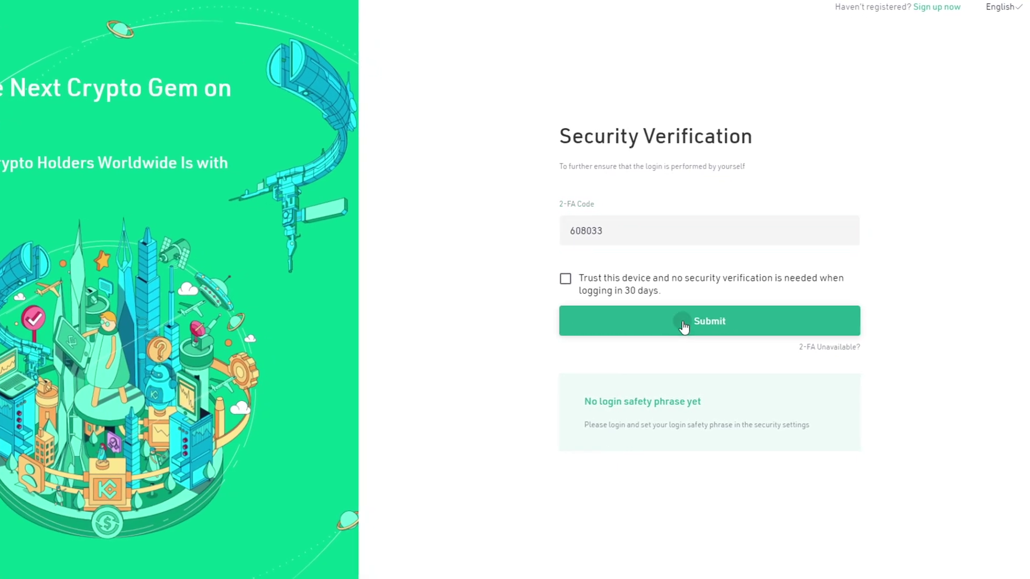
pyautogui.click(677, 322)
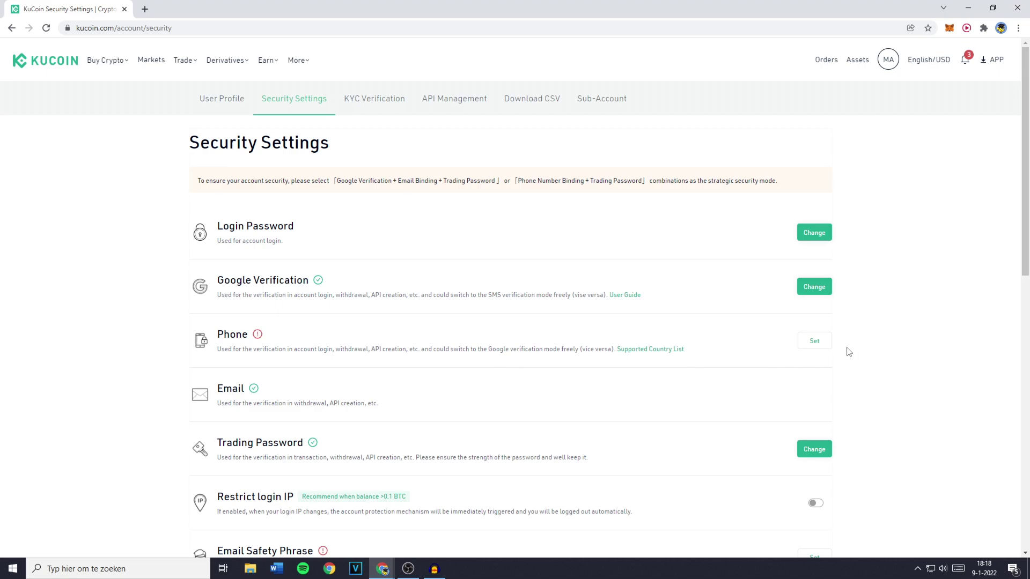
pyautogui.click(810, 348)
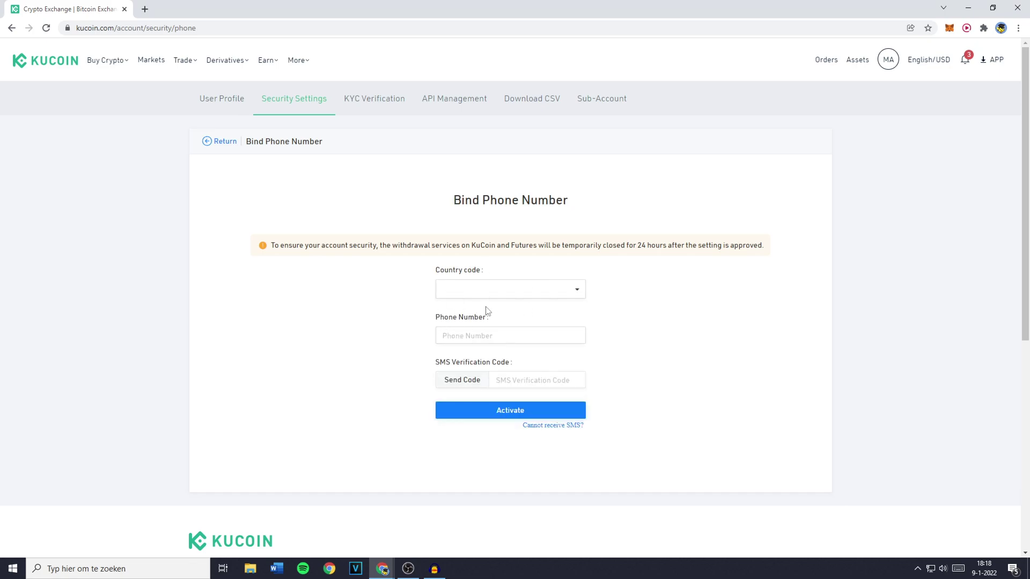
pyautogui.click(489, 290)
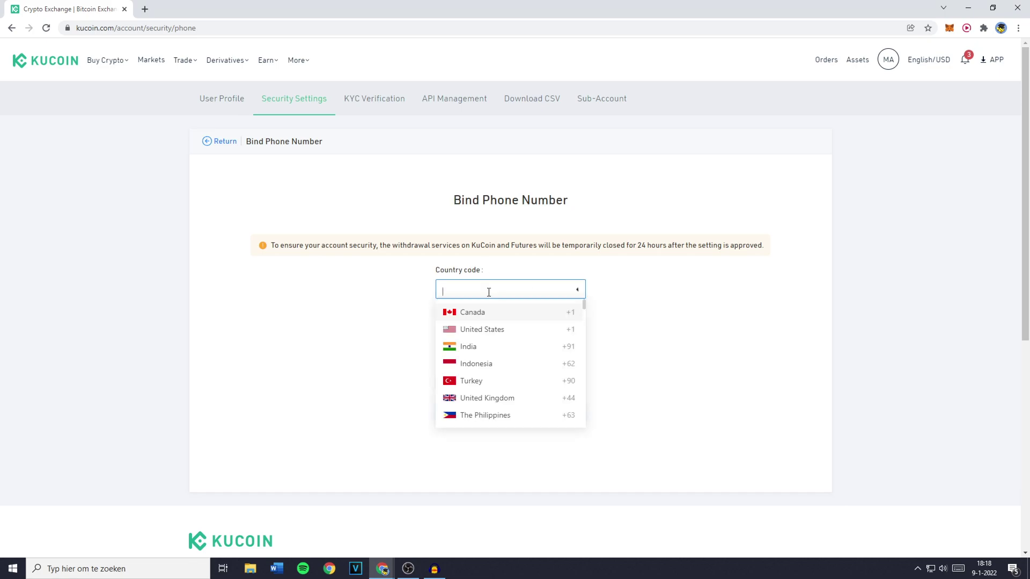
pyautogui.write('net')
pyautogui.click(509, 311)
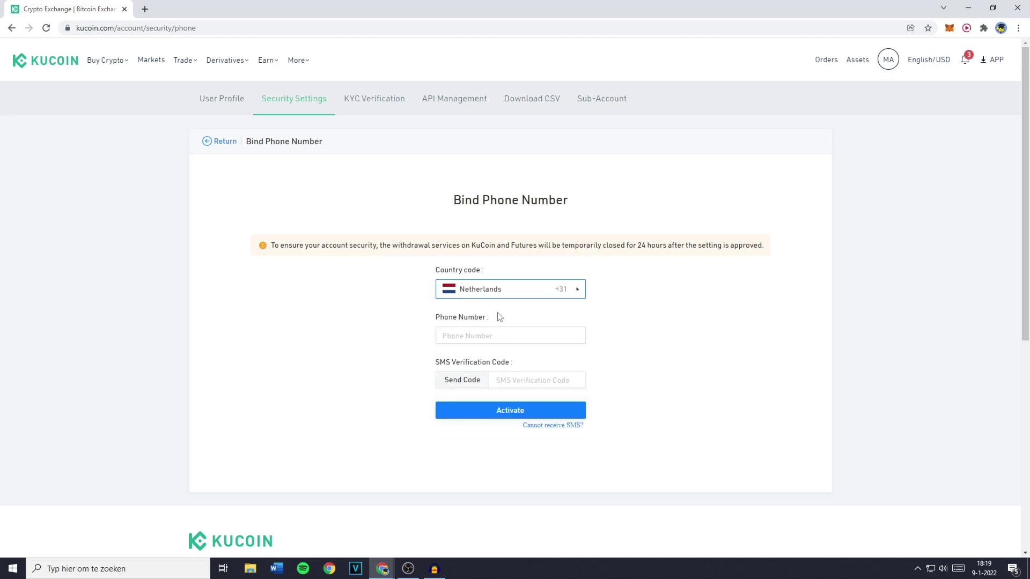
pyautogui.click(406, 349)
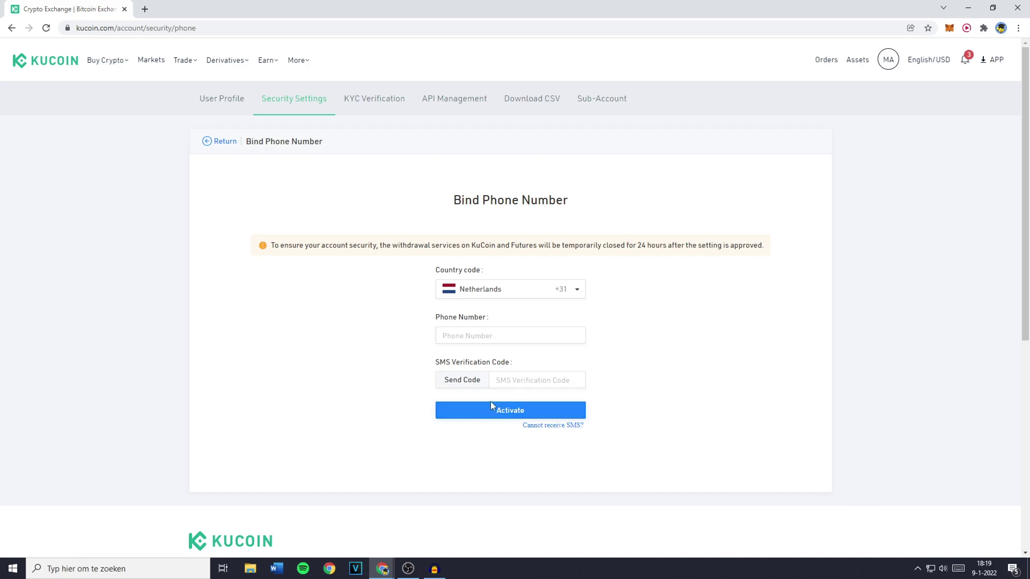
pyautogui.click(294, 107)
pyautogui.moveTo(177, 137); pyautogui.dragTo(337, 148)
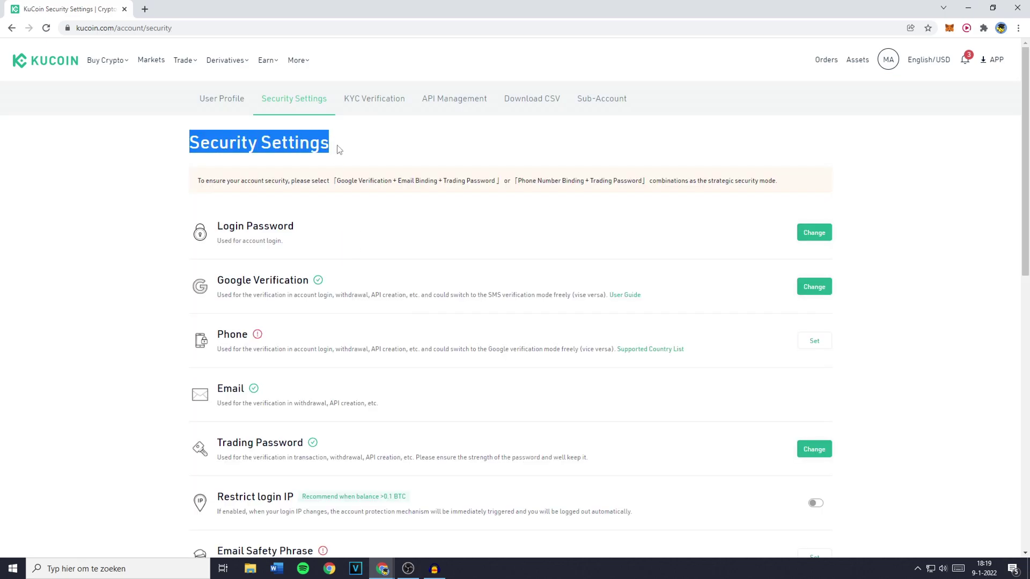
# Enter the 6-digit trading password to unlock the spot order form.
pyautogui.click(338, 148)
pyautogui.scroll(-2, 304, 348)
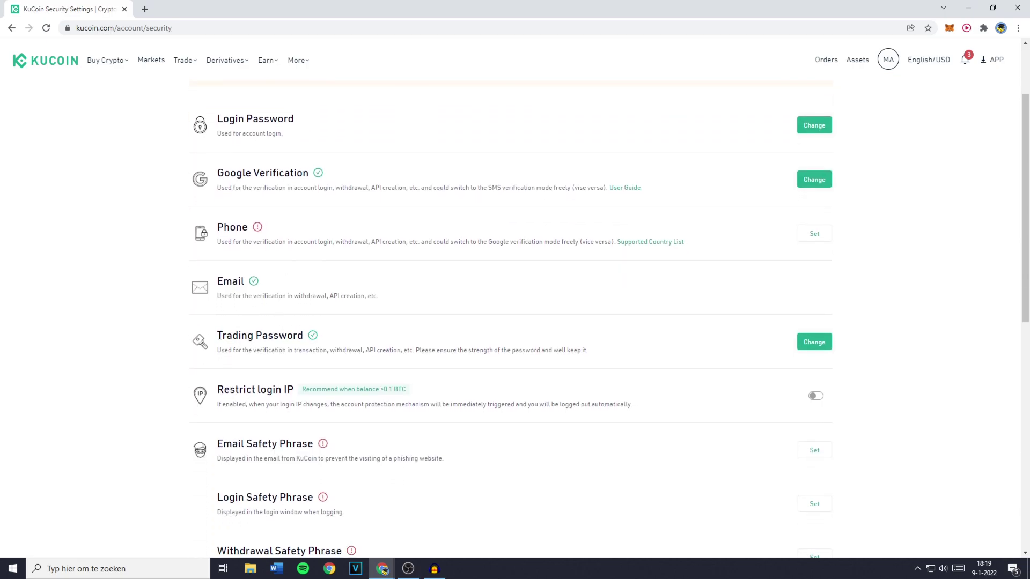
pyautogui.moveTo(217, 339); pyautogui.dragTo(304, 338)
pyautogui.click(303, 338)
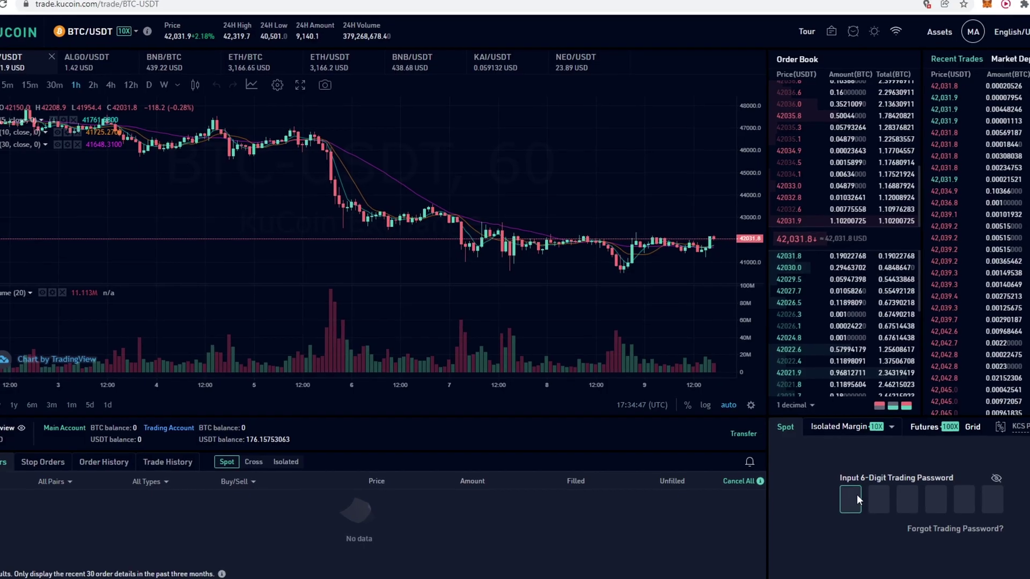
pyautogui.write('**')
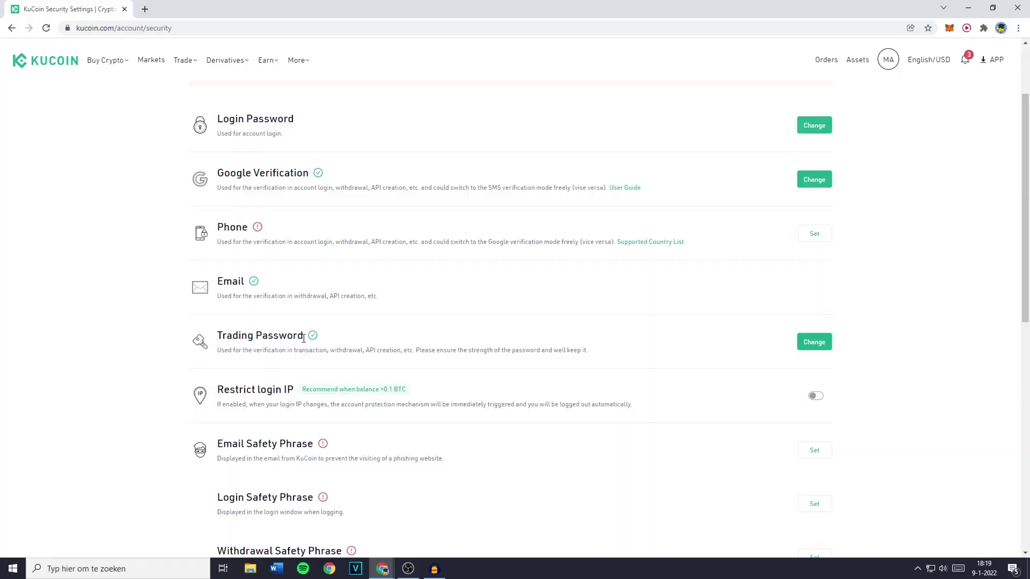
pyautogui.scroll(-2, 299, 301)
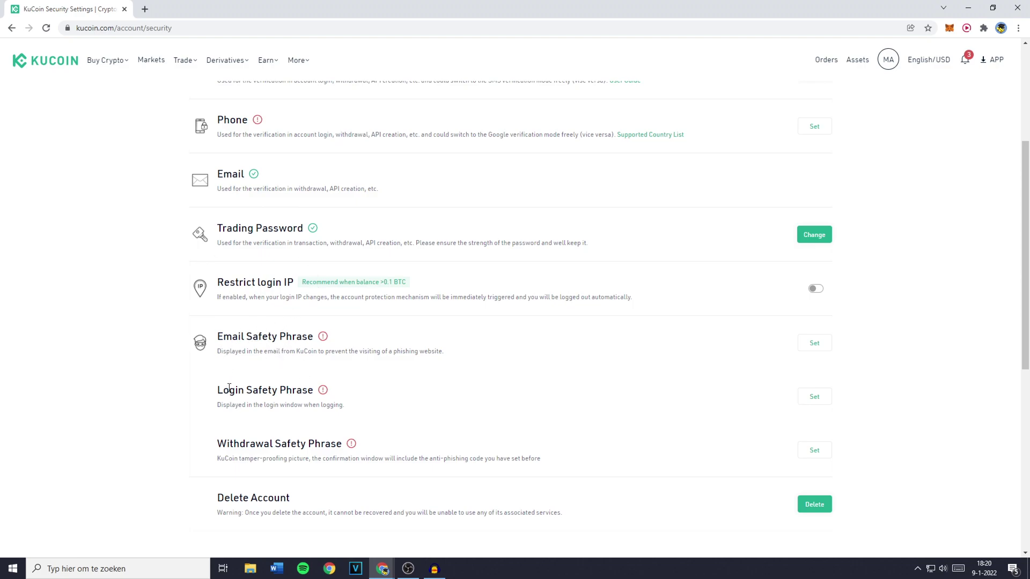
# Paste the chosen Email Safety Phrase, submit it, and return to Security Settings.
pyautogui.click(814, 343)
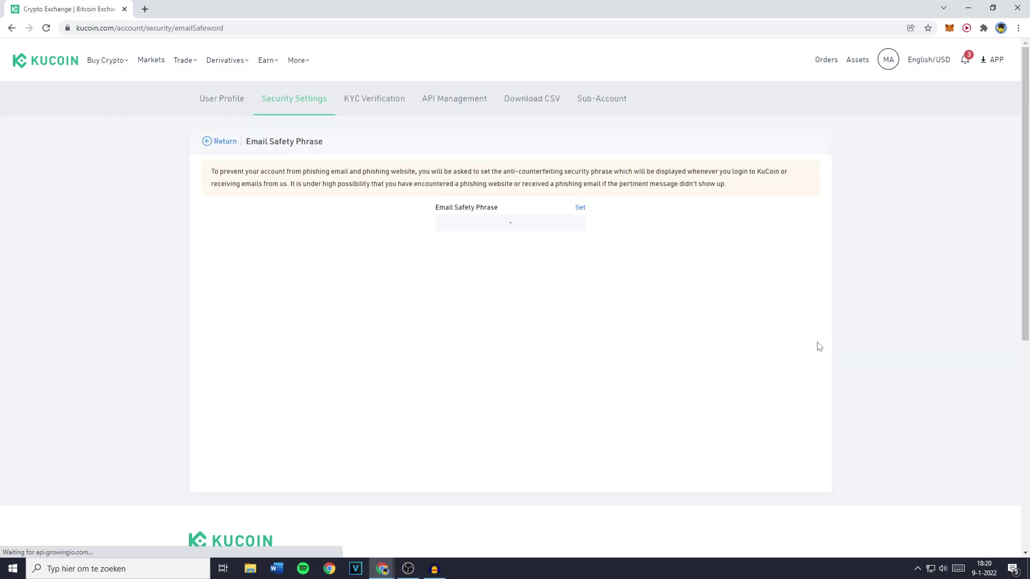
pyautogui.click(579, 209)
pyautogui.click(506, 225)
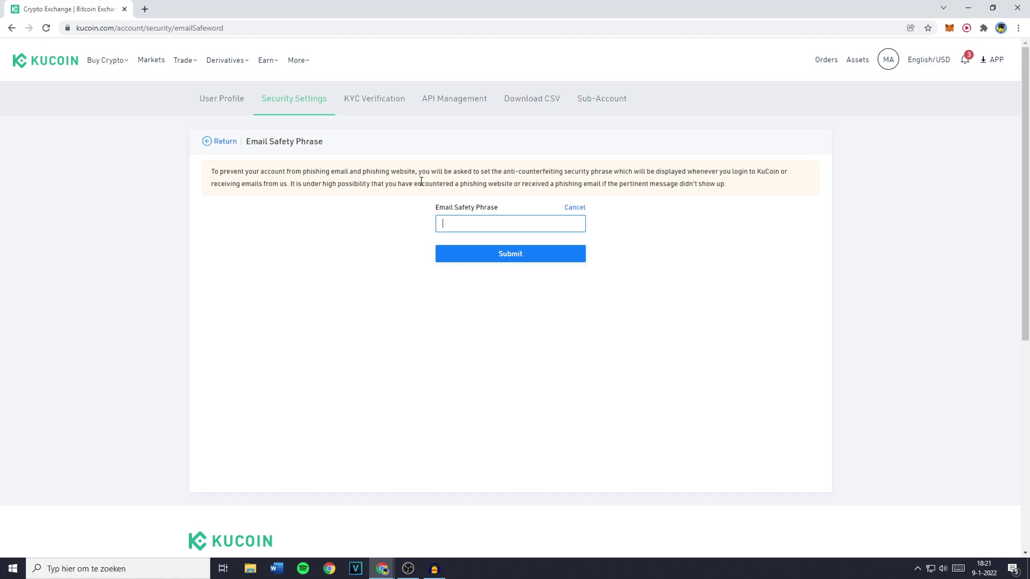
pyautogui.hotkey('ctrl', 'v')
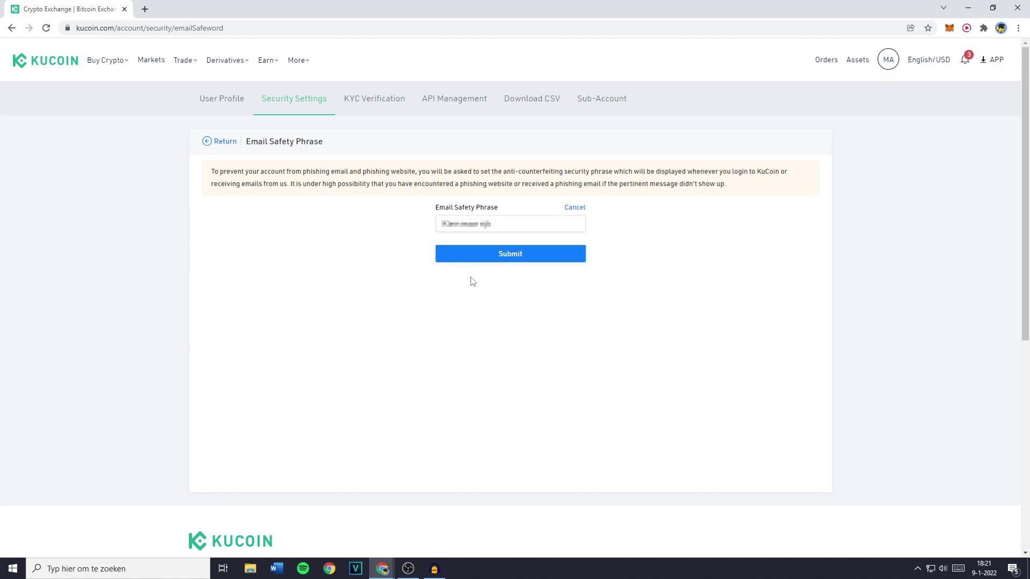
pyautogui.click(516, 255)
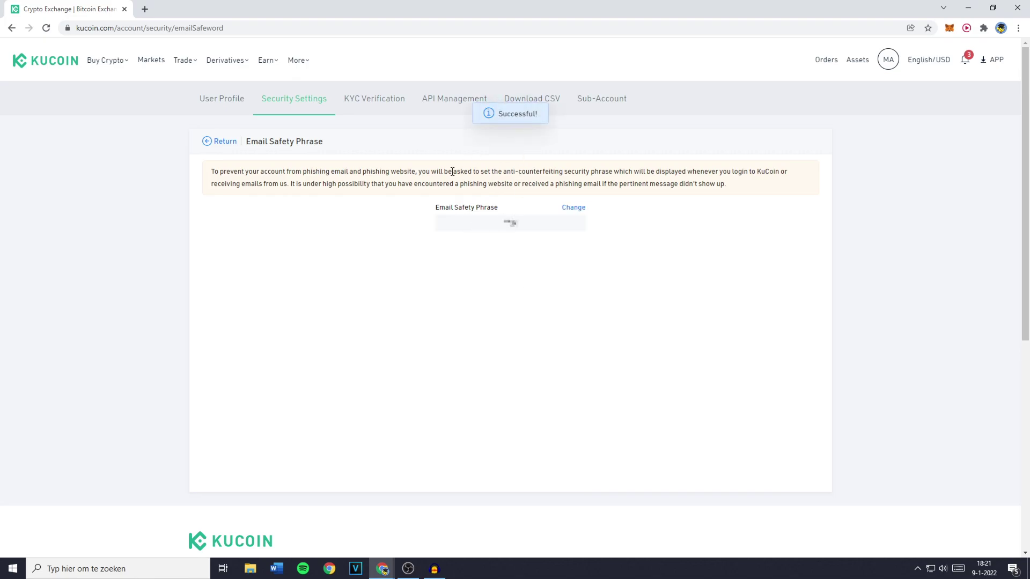
pyautogui.click(214, 142)
pyautogui.scroll(-5, 281, 348)
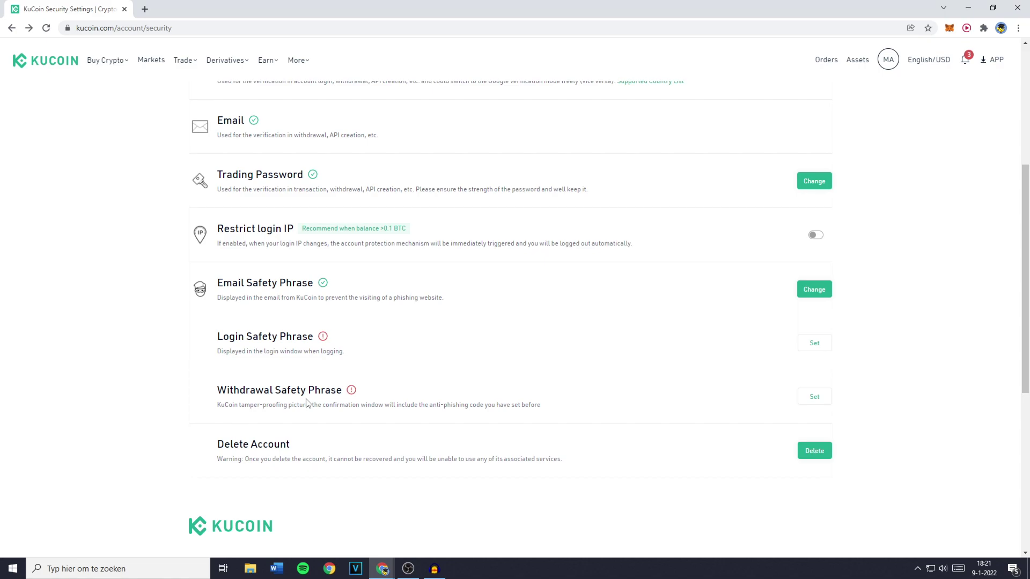
pyautogui.scroll(5, 307, 402)
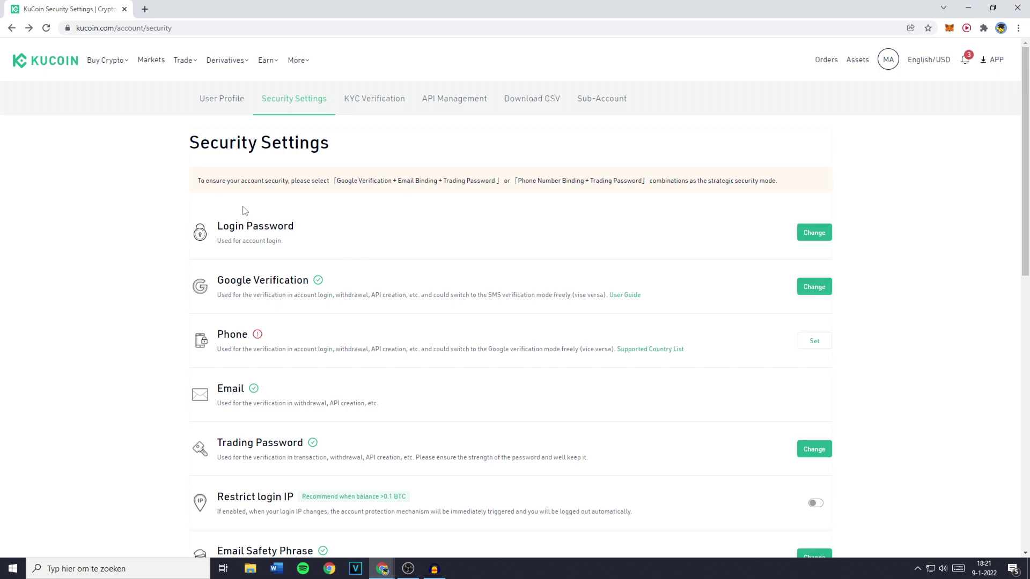
pyautogui.moveTo(122, 73)
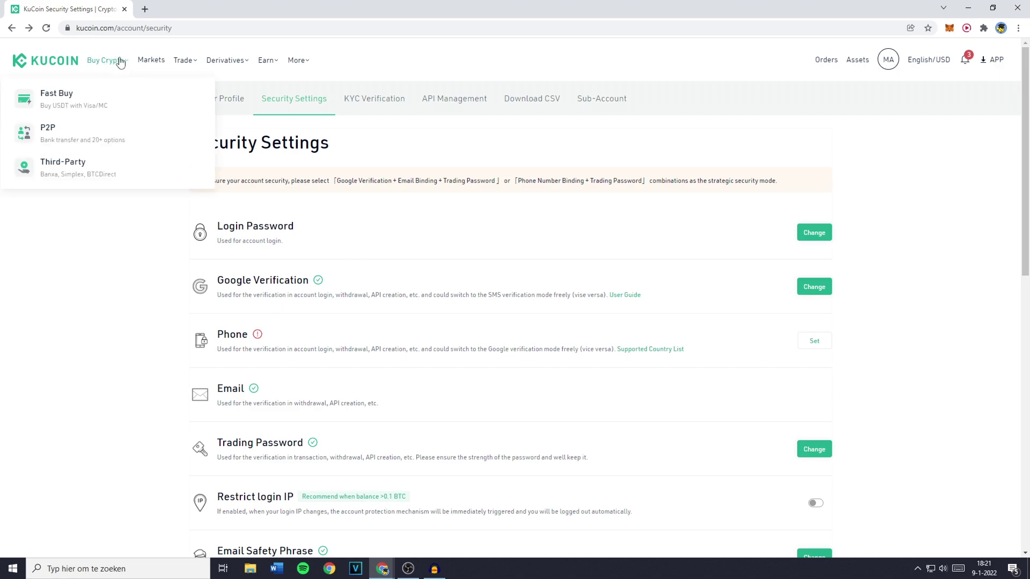
# On Fast Buy, choose USDT to buy, pay with EUR, and enter 100 as the amount.
pyautogui.click(94, 102)
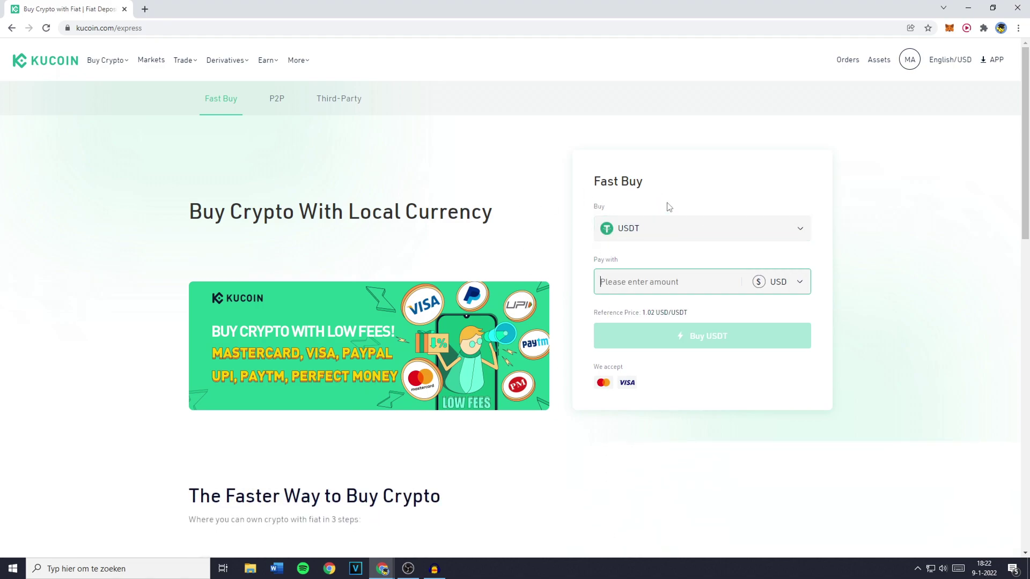
pyautogui.click(646, 233)
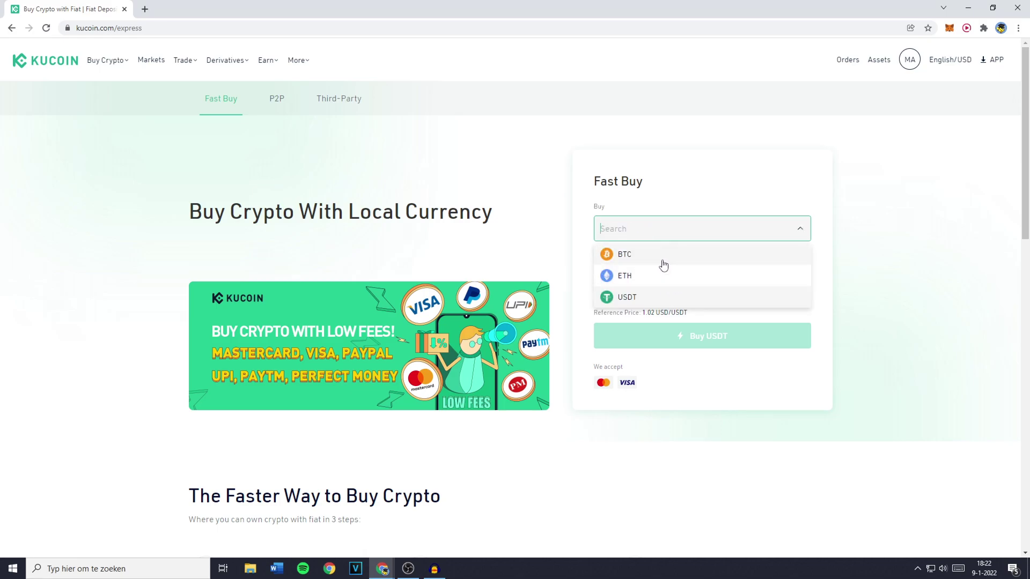
pyautogui.click(638, 299)
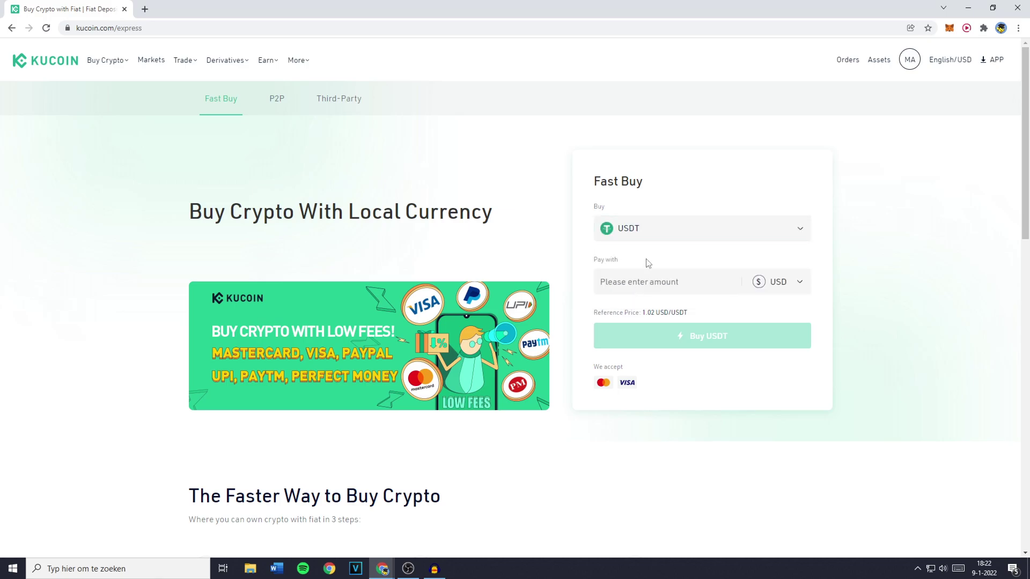
pyautogui.click(775, 282)
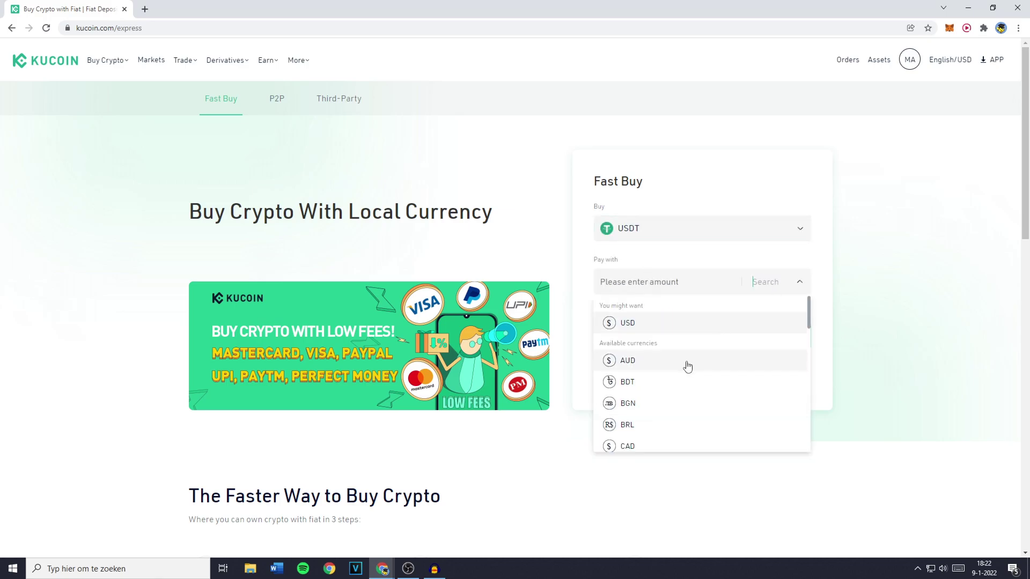
pyautogui.scroll(-8, 685, 370)
pyautogui.write('euu')
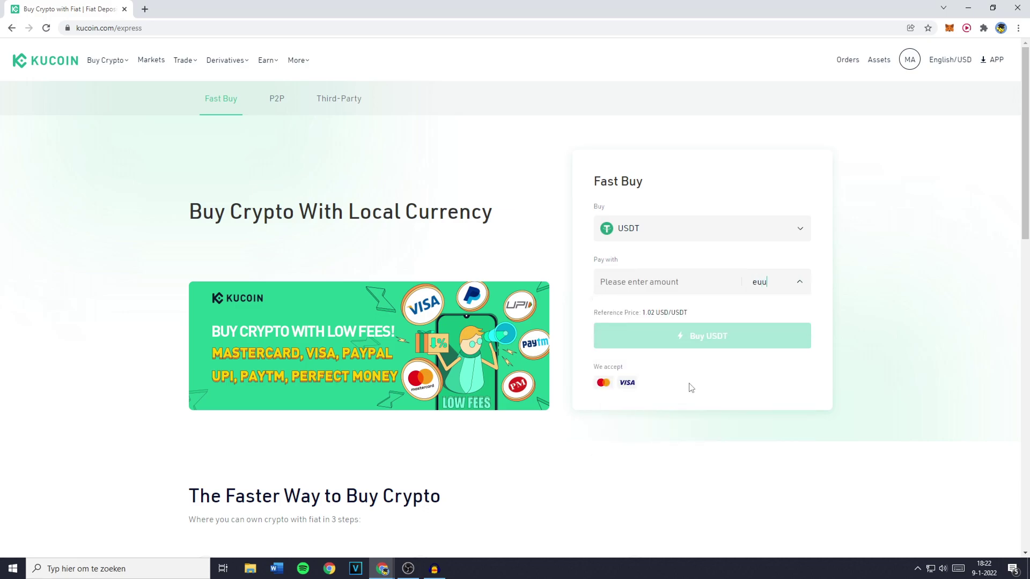
pyautogui.press('BackSpace')
pyautogui.write('r')
pyautogui.click(647, 327)
pyautogui.click(643, 279)
pyautogui.write('100')
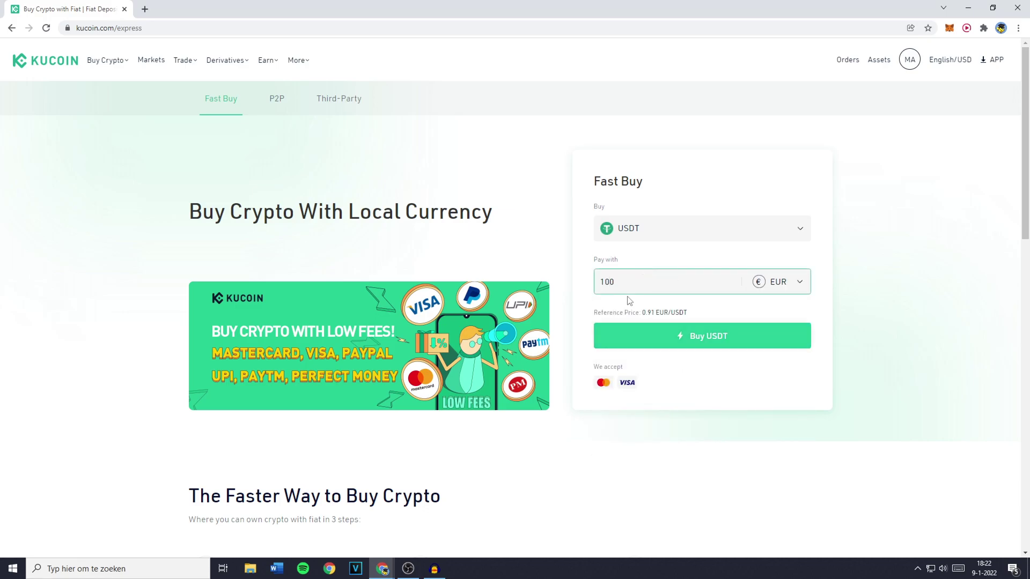
pyautogui.click(622, 313)
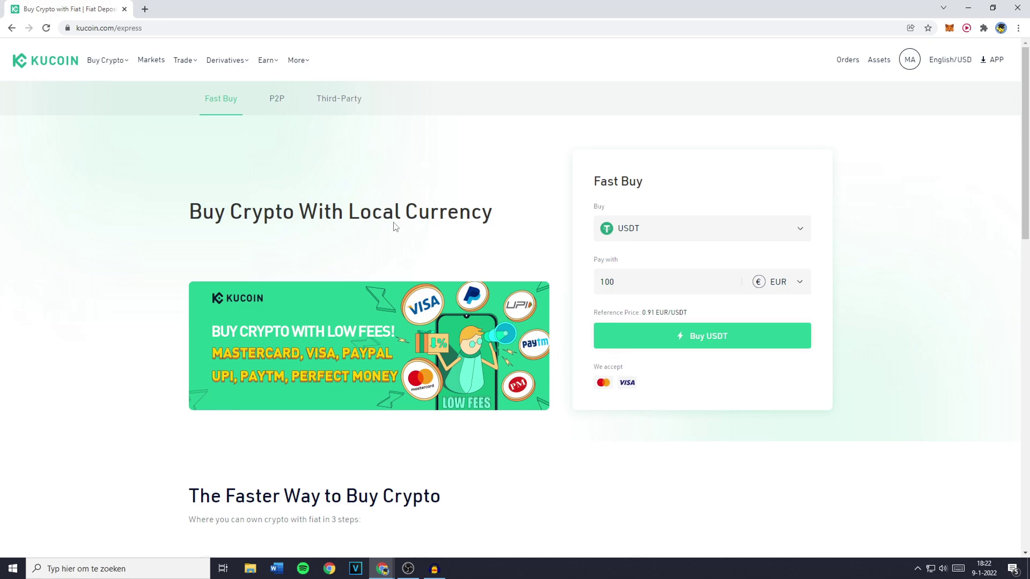
# In the Third-Party purchase form, enter 100 EUR as the amount to spend.
pyautogui.click(341, 101)
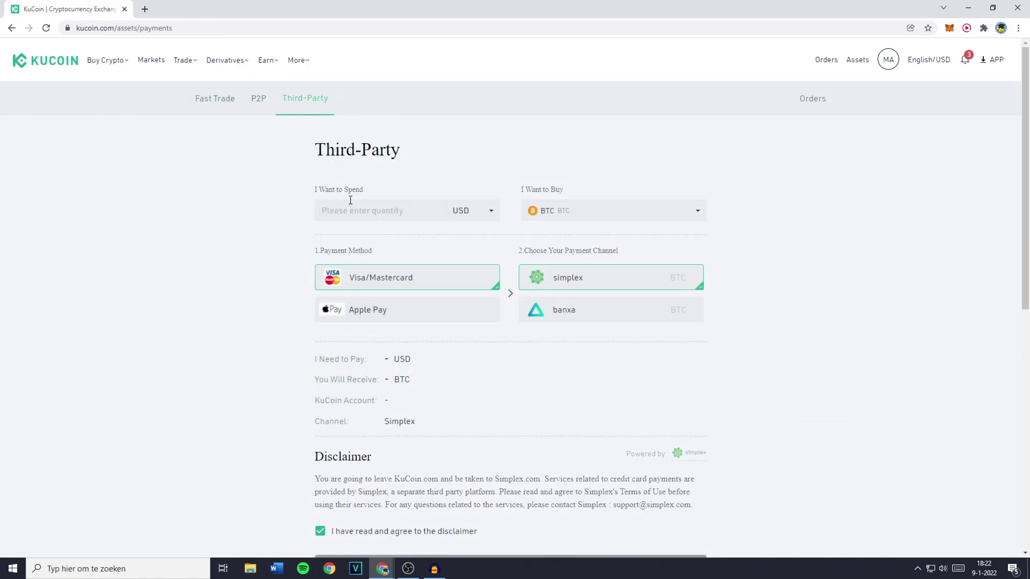
pyautogui.click(387, 216)
pyautogui.write('100')
pyautogui.click(467, 208)
pyautogui.write('eur')
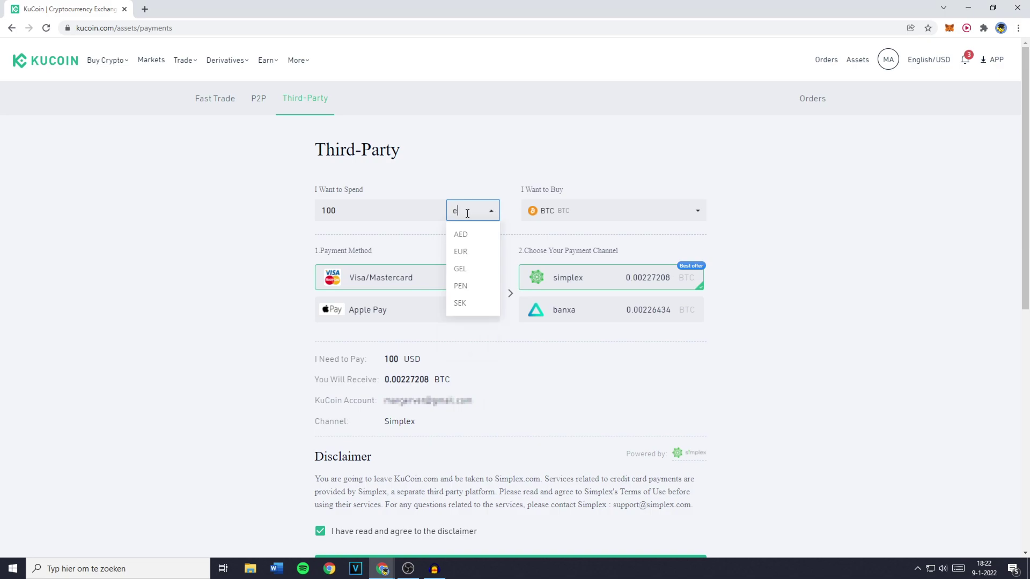
pyautogui.click(470, 242)
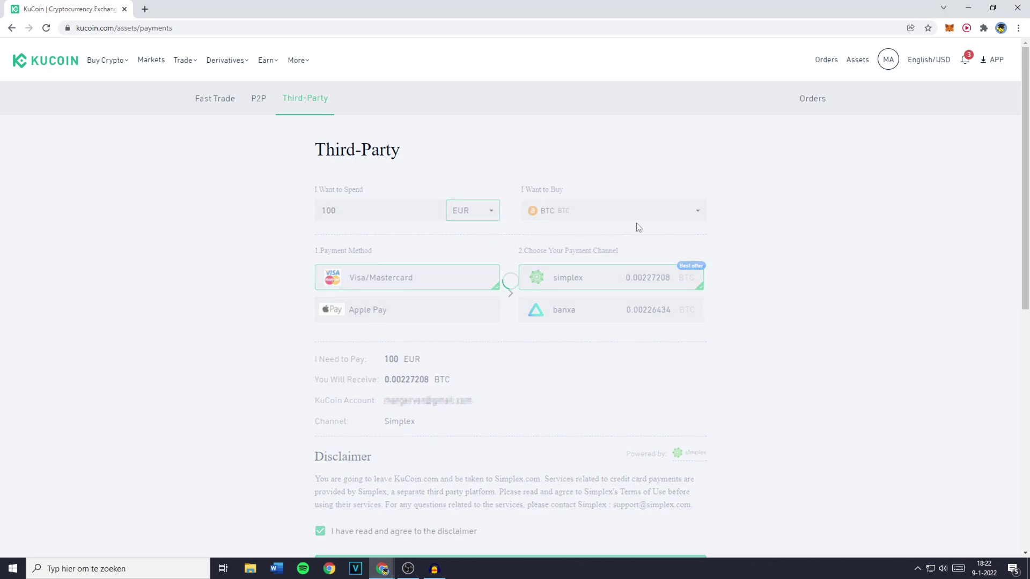
# Choose BTC as the coin and iDEAL as payment, then open Main Account assets.
pyautogui.click(561, 211)
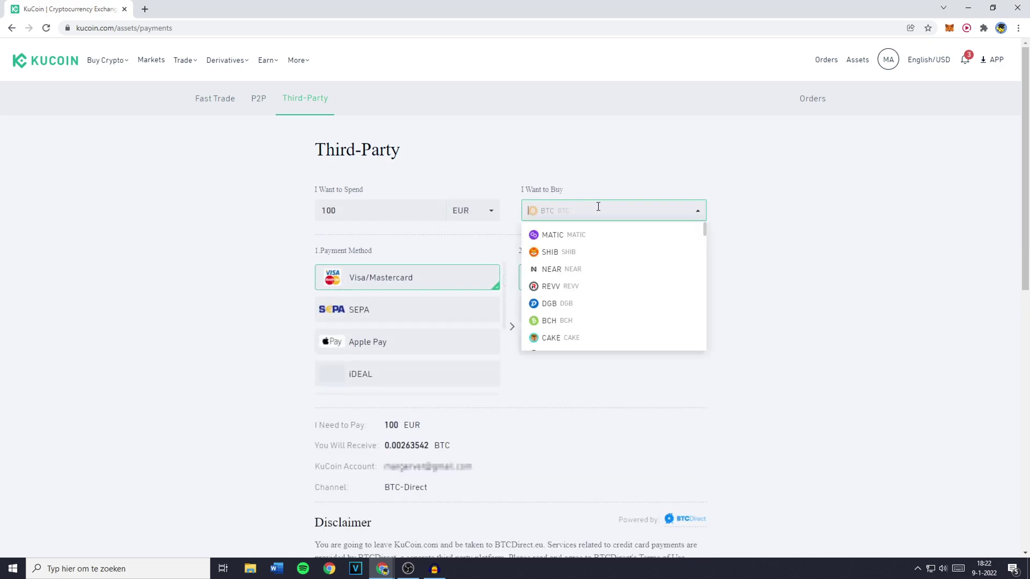
pyautogui.scroll(10, 600, 312)
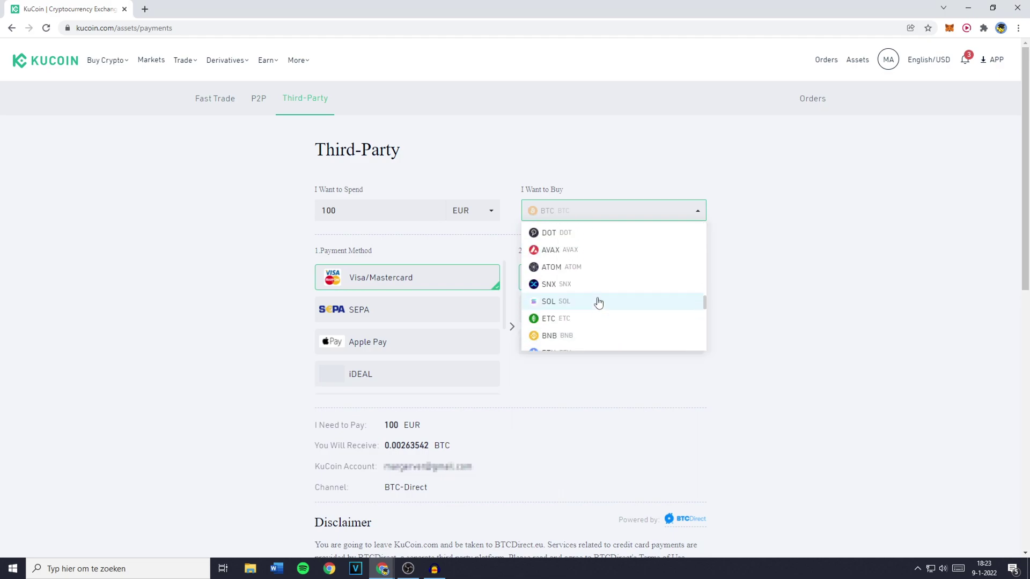
pyautogui.scroll(-1, 600, 312)
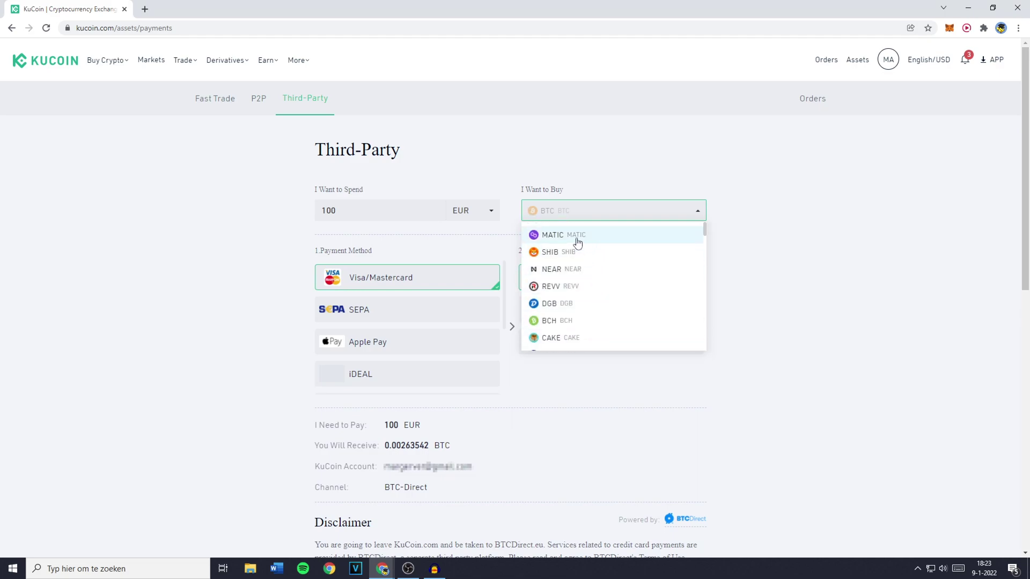
pyautogui.write('btc')
pyautogui.click(560, 232)
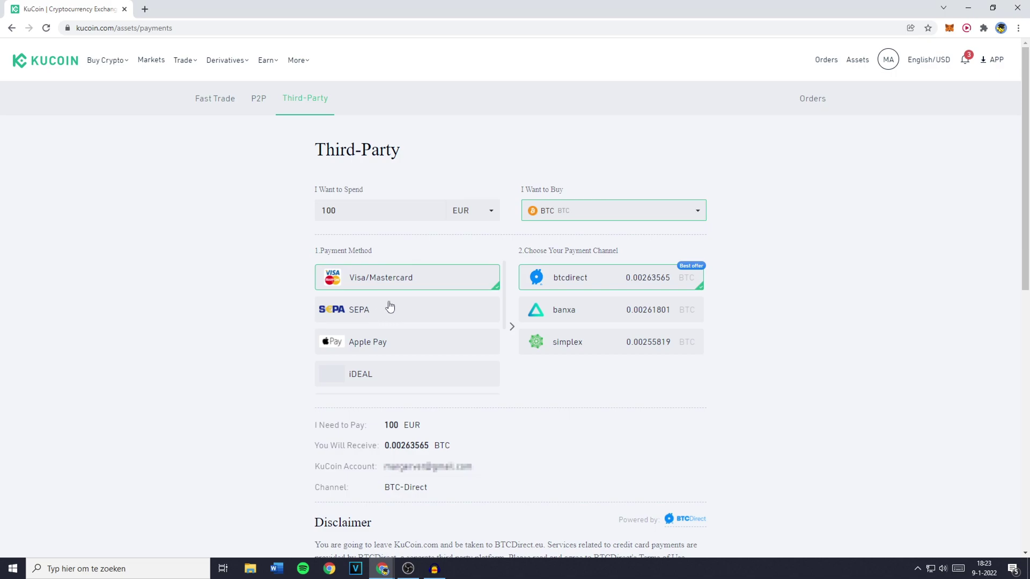
pyautogui.click(393, 377)
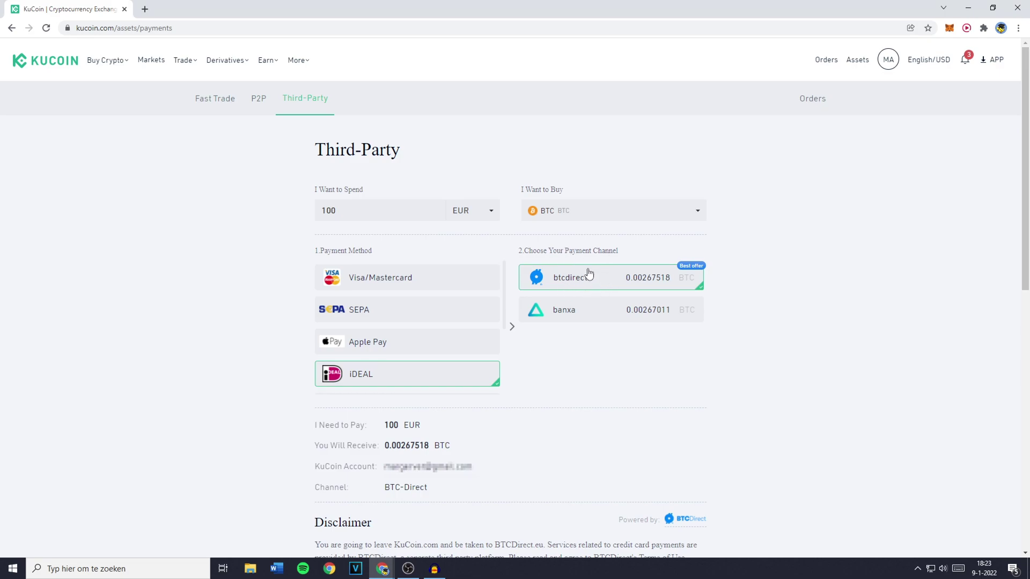
pyautogui.scroll(-4, 597, 315)
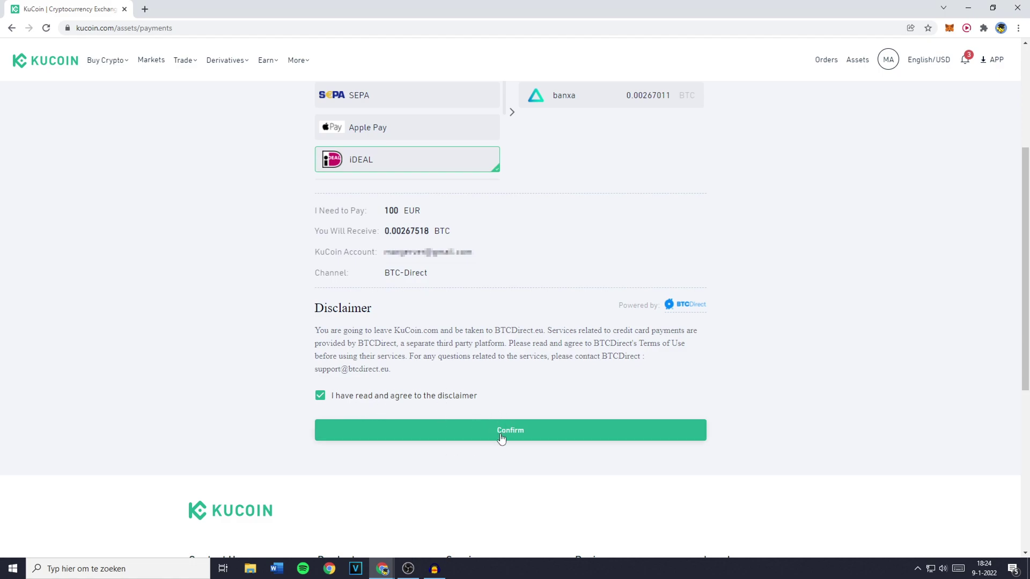
pyautogui.scroll(4, 536, 412)
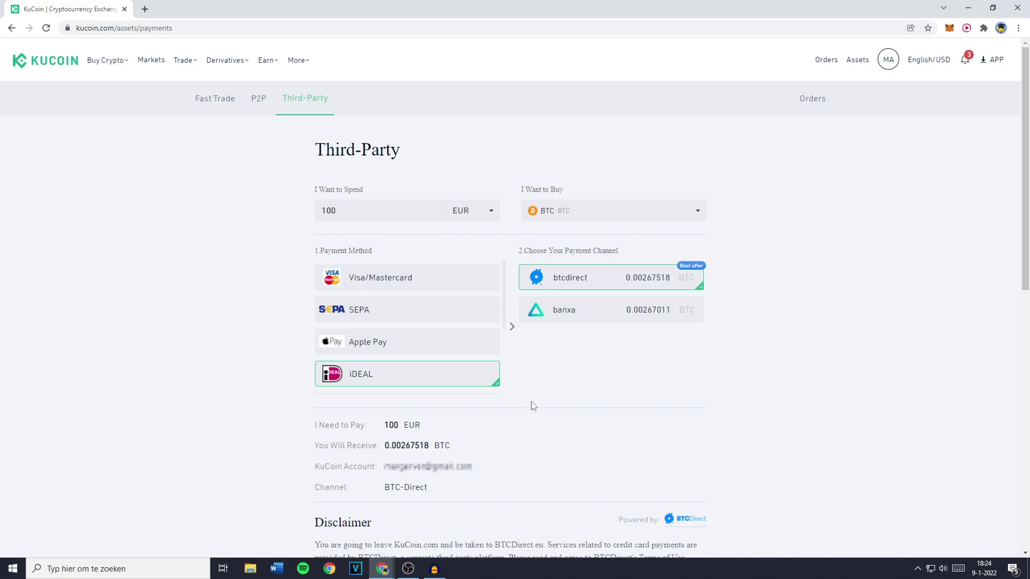
pyautogui.moveTo(857, 61)
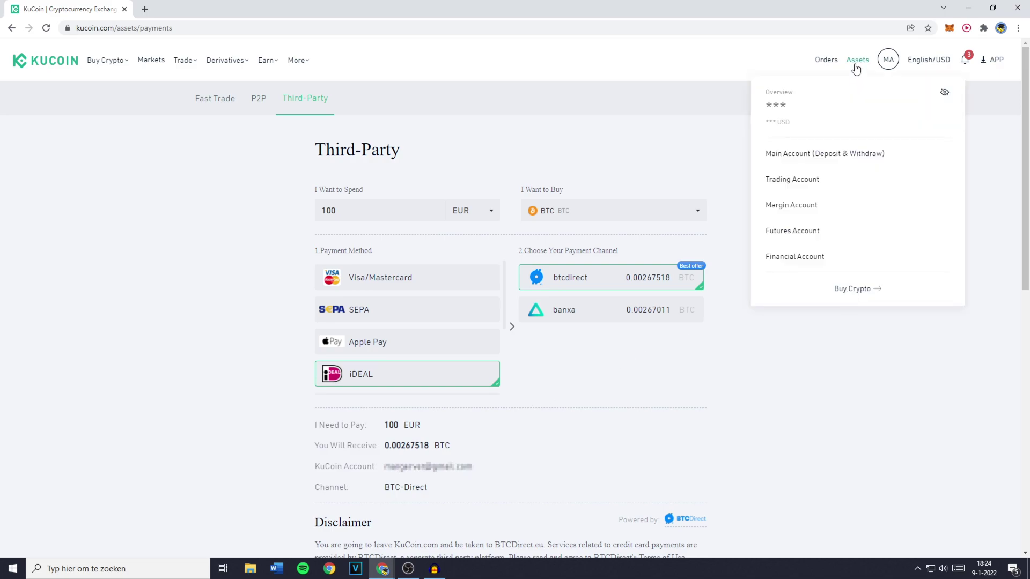
pyautogui.click(838, 161)
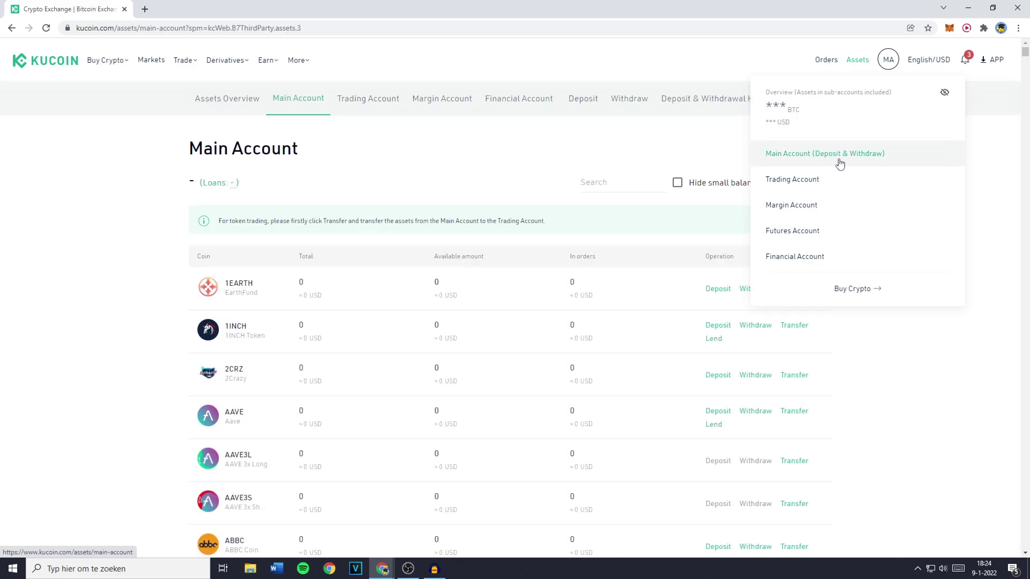
# Open the RSR deposit page with Trading Account as the receiving account.
pyautogui.click(584, 110)
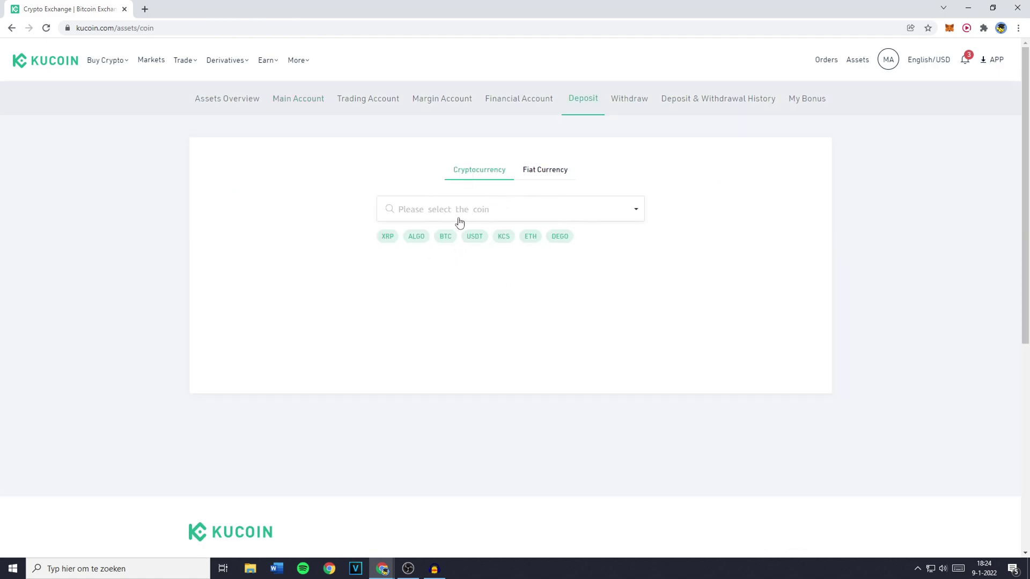
pyautogui.click(467, 210)
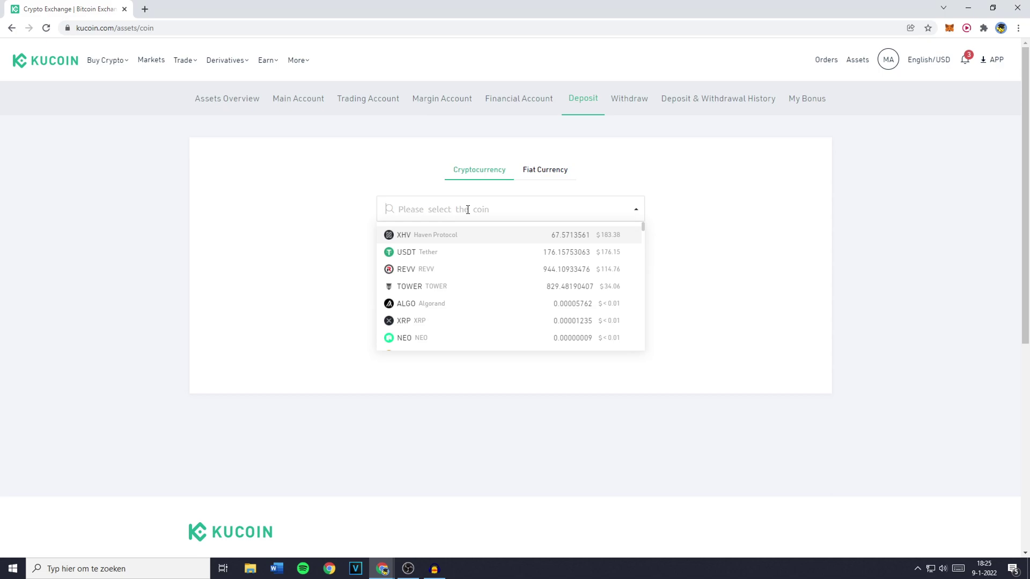
pyautogui.write('rsr')
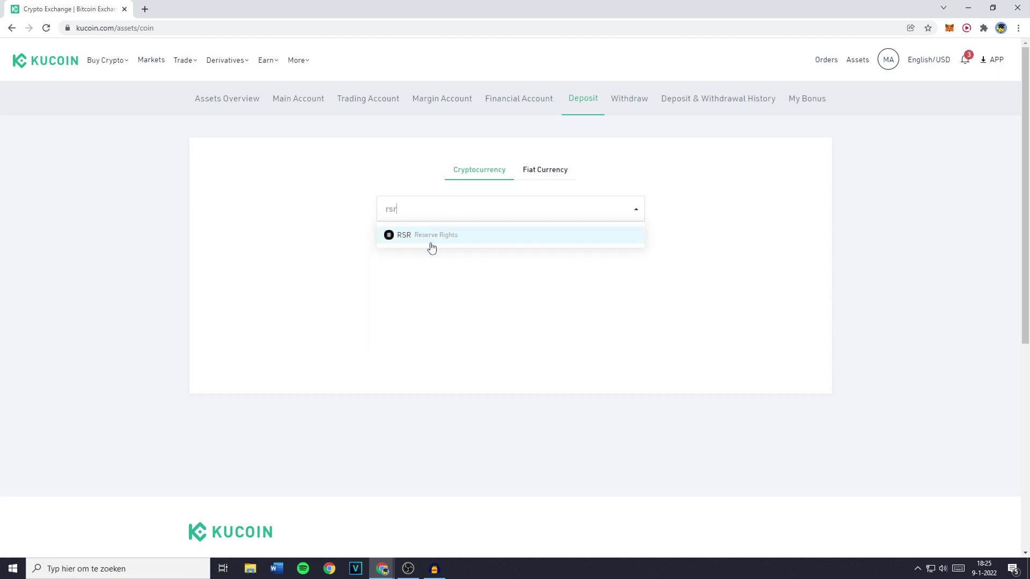
pyautogui.click(426, 240)
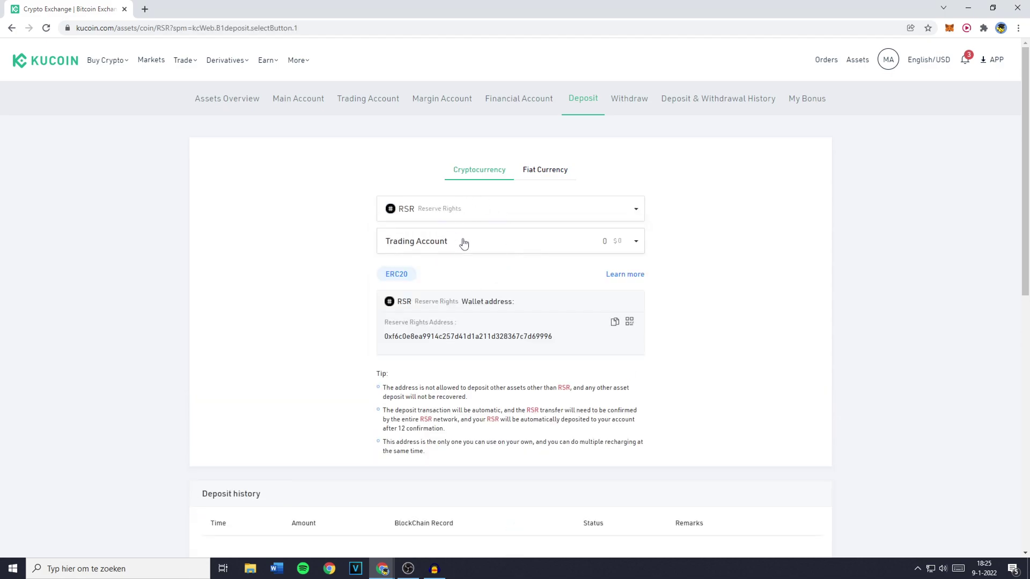
pyautogui.click(433, 247)
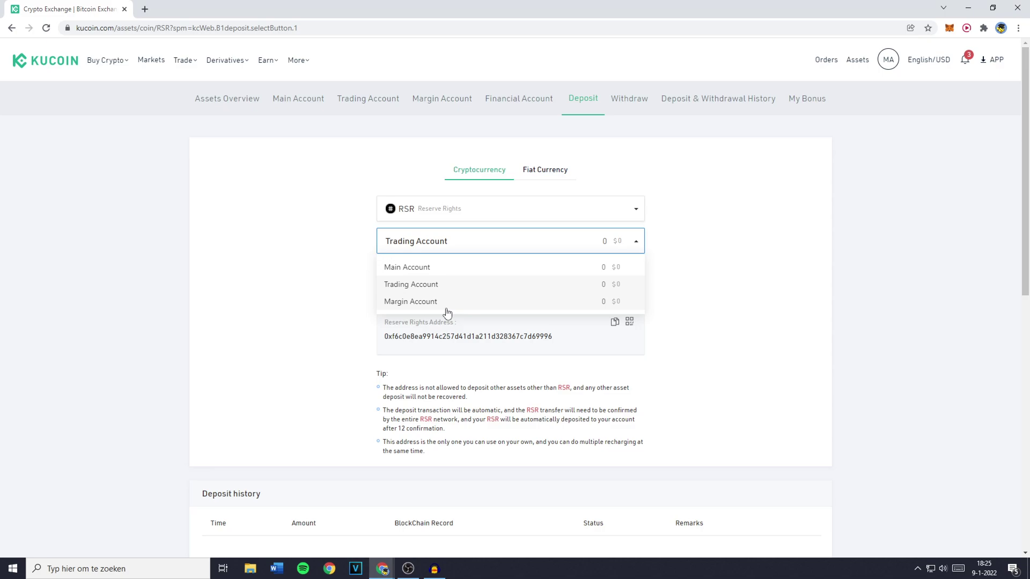
pyautogui.click(402, 289)
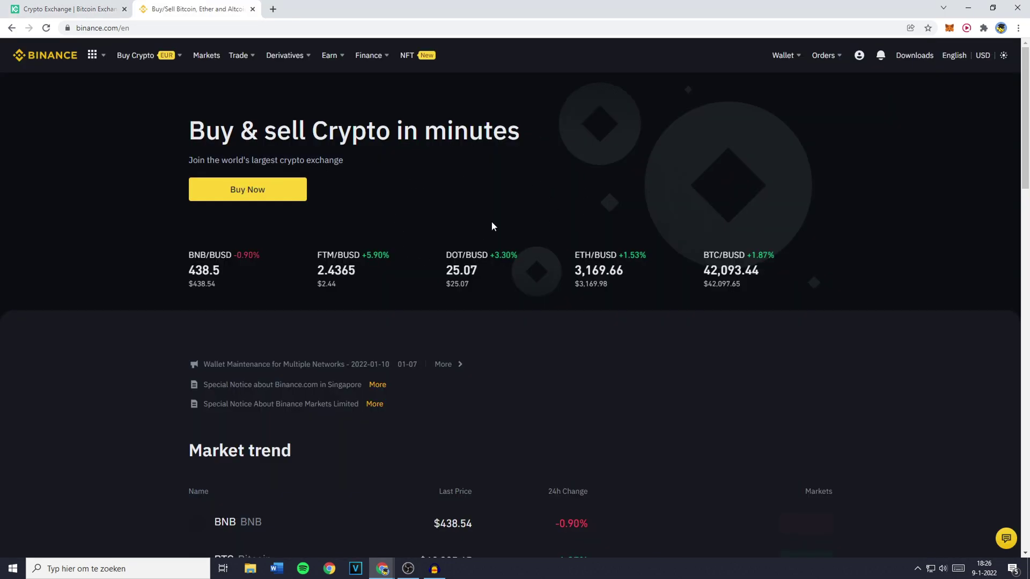
# In Binance's Fiat and Spot wallet, start a withdrawal with RSR as the coin.
pyautogui.moveTo(784, 57)
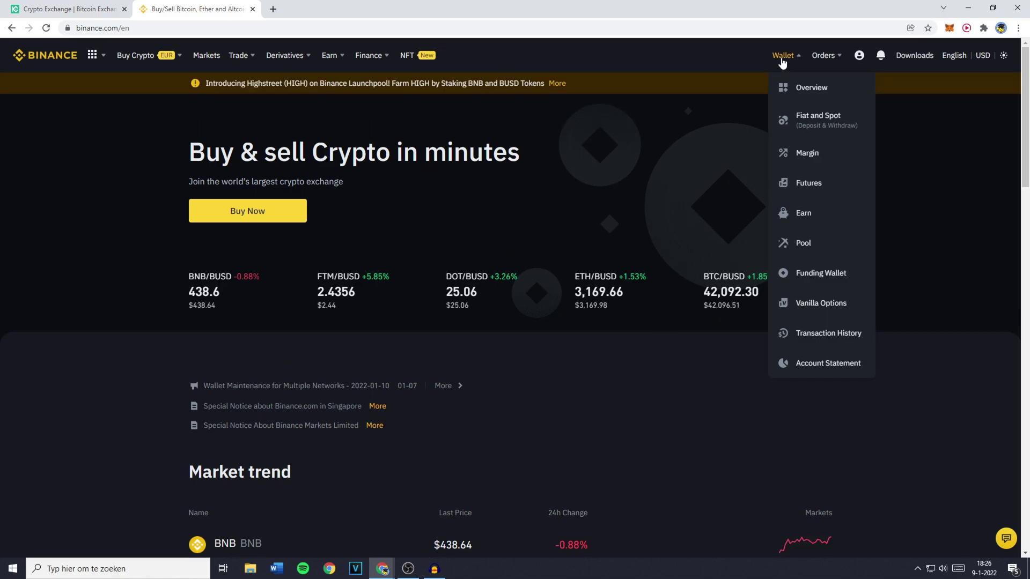
pyautogui.click(819, 132)
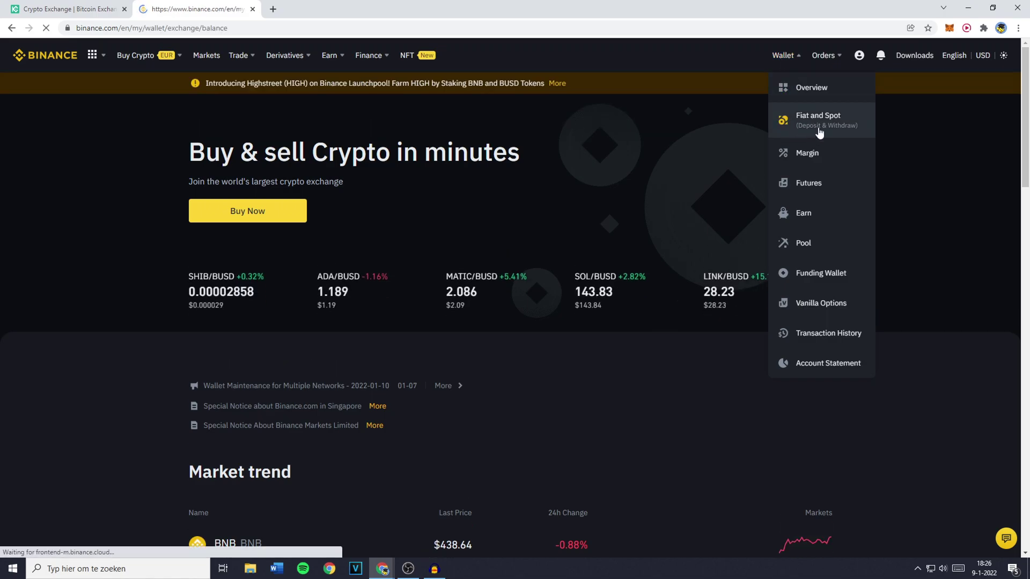
pyautogui.click(749, 99)
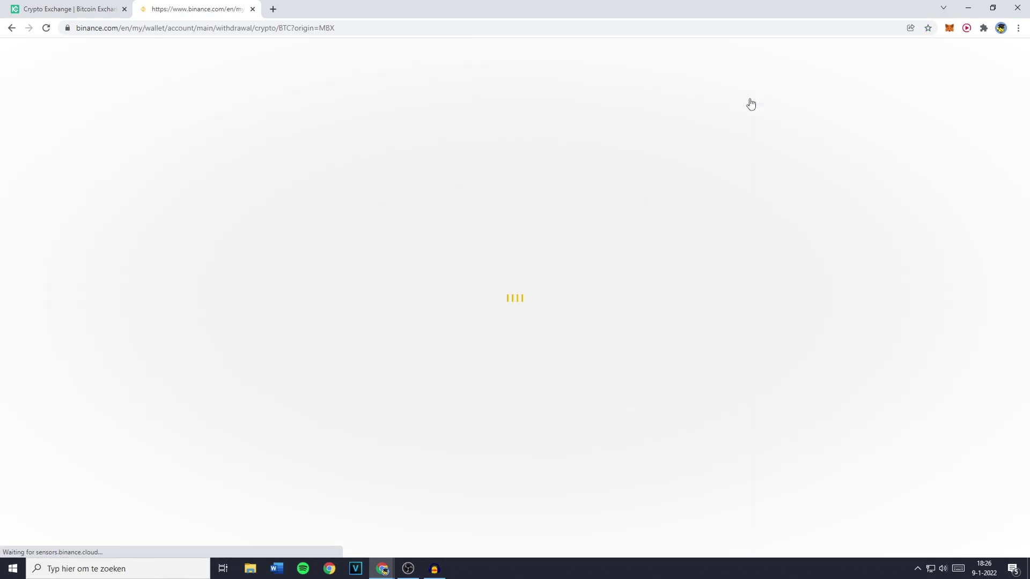
pyautogui.click(374, 172)
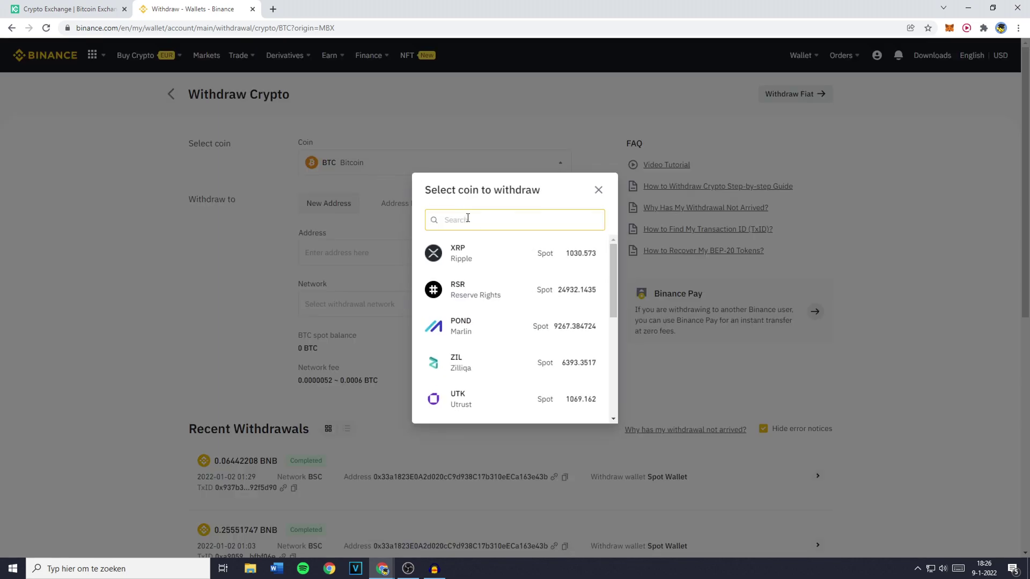
pyautogui.click(466, 299)
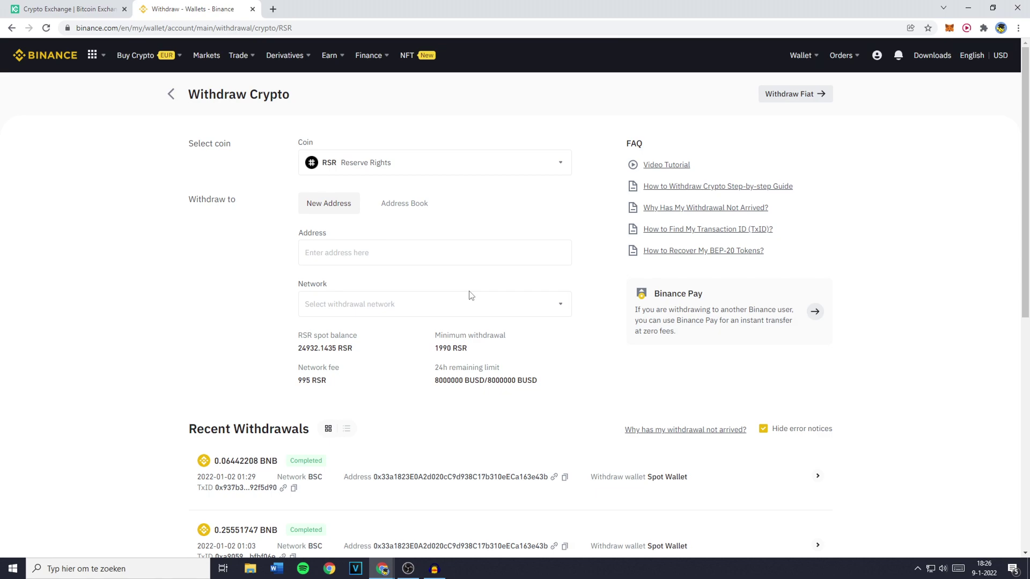
pyautogui.click(80, 7)
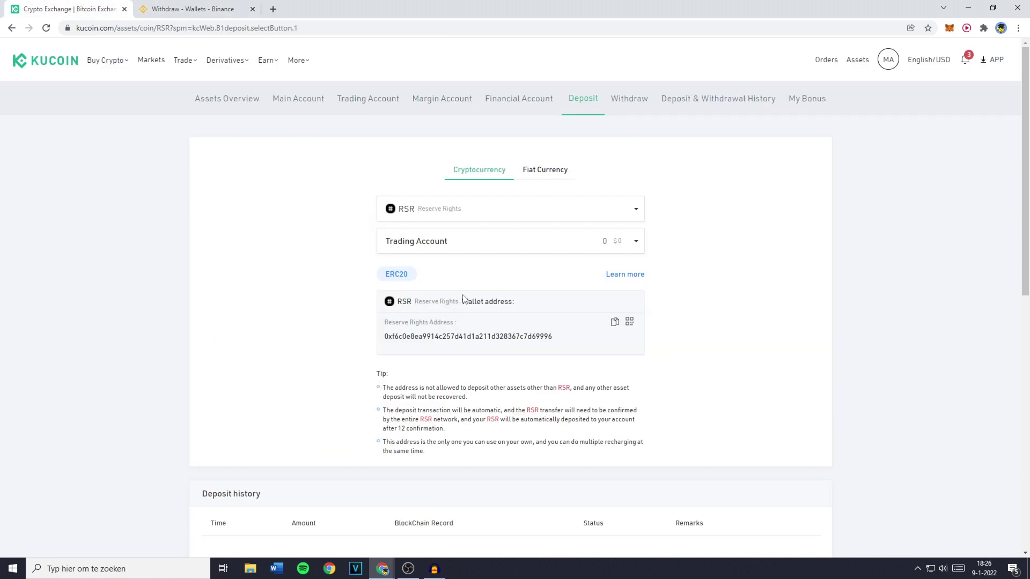
# Paste KuCoin's RSR deposit address into Binance's withdrawal form on the ERC20 network.
pyautogui.click(615, 323)
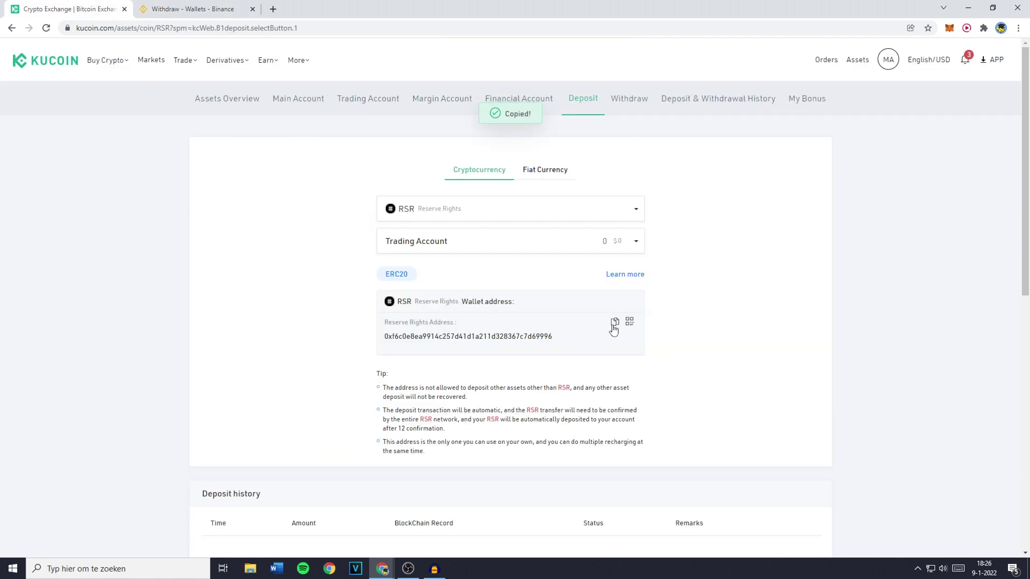
pyautogui.click(188, 8)
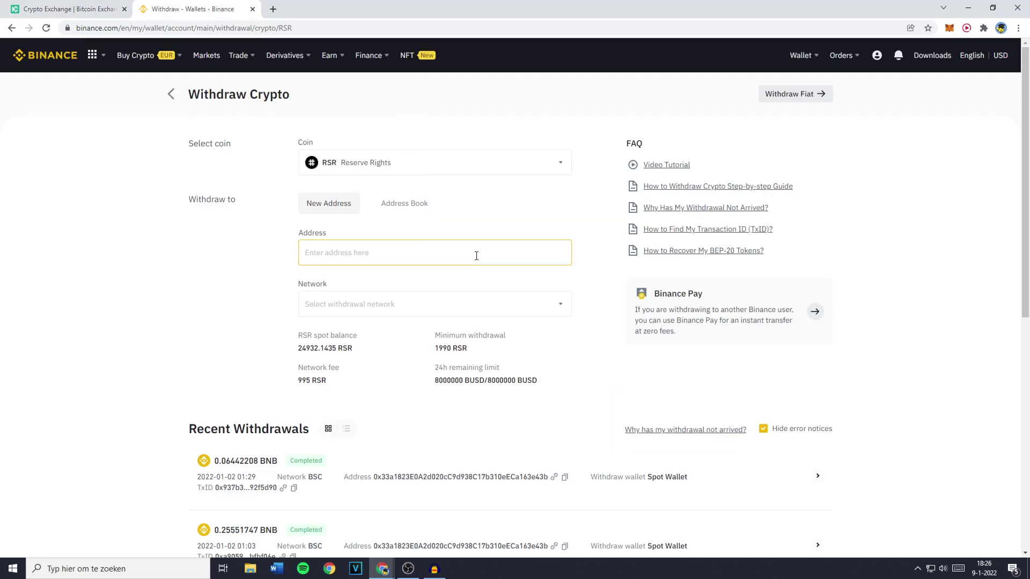
pyautogui.hotkey('ctrl', 'v')
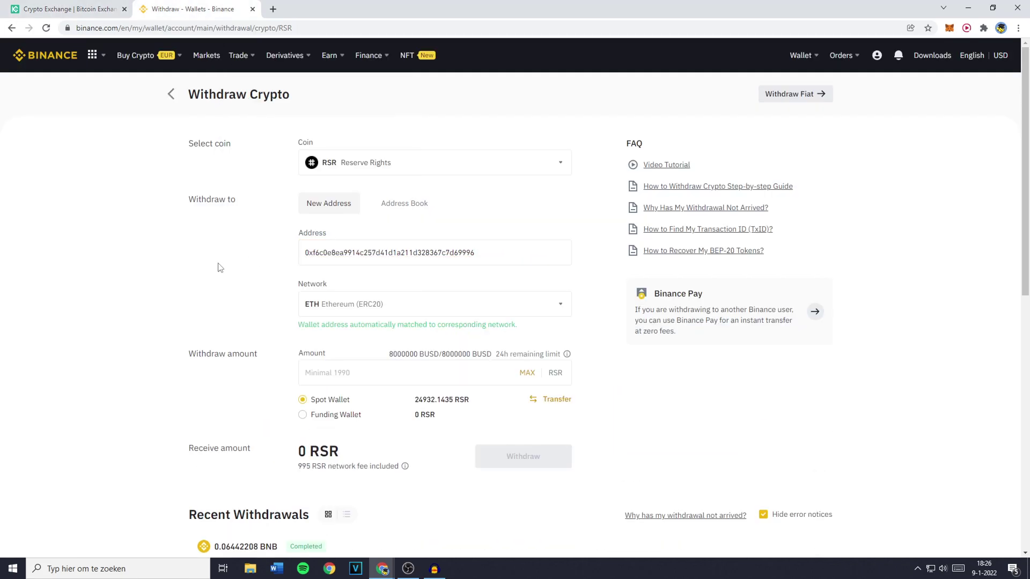
pyautogui.click(372, 306)
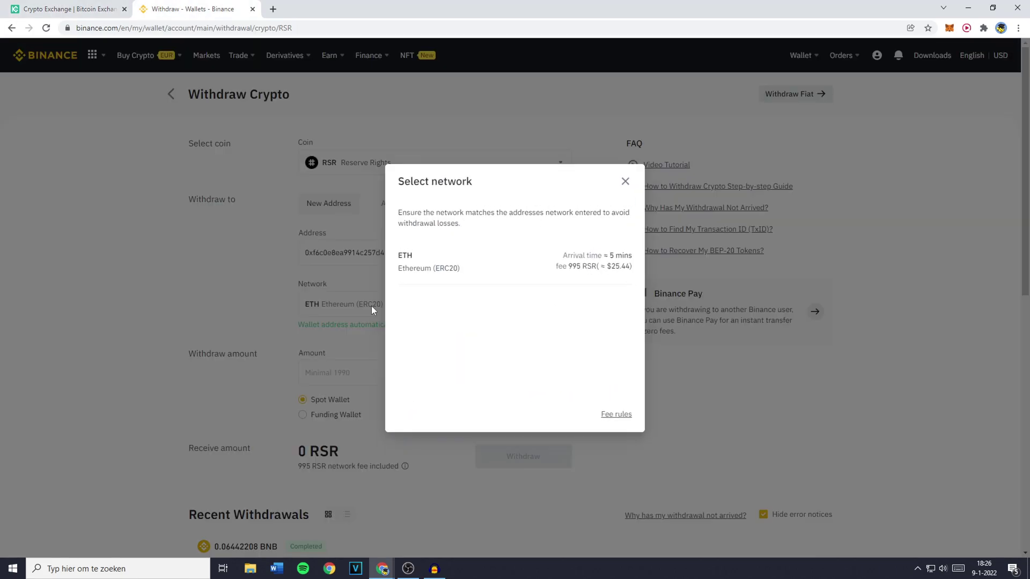
pyautogui.click(470, 277)
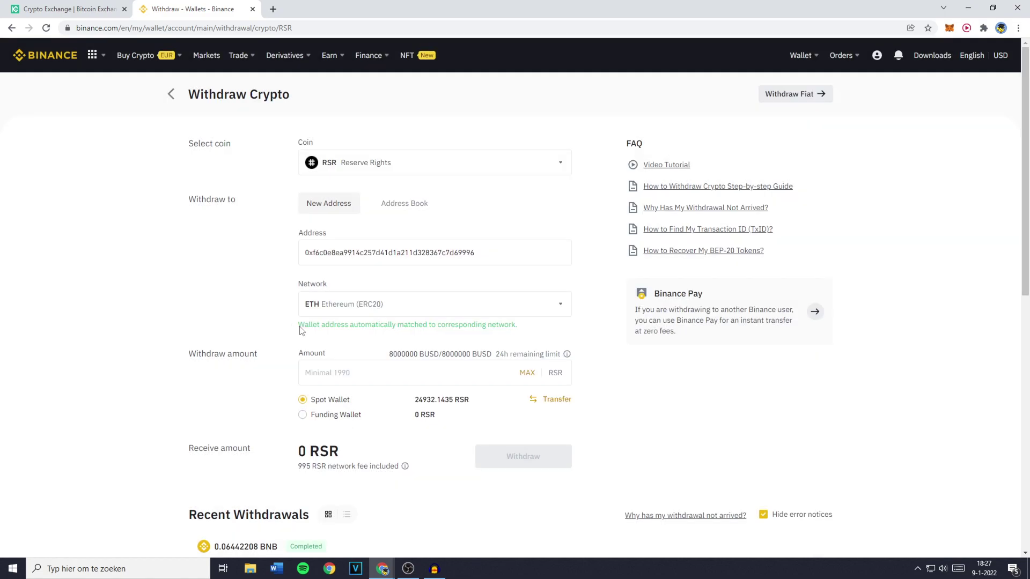
# Set the amount to the full 24932.1435 RSR balance and submit the withdrawal.
pyautogui.moveTo(299, 329); pyautogui.dragTo(523, 329)
pyautogui.click(523, 330)
pyautogui.click(349, 371)
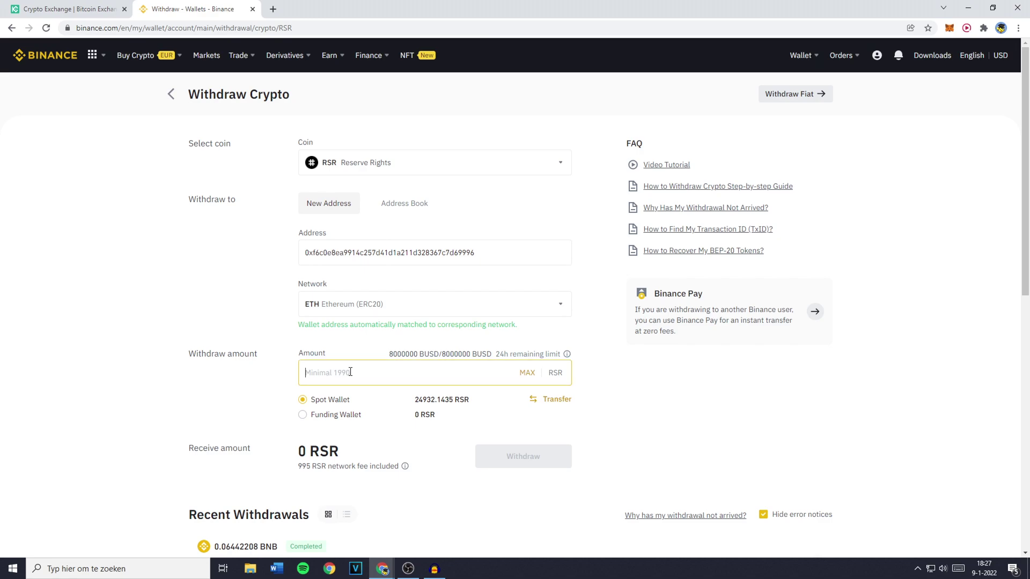
pyautogui.write('100')
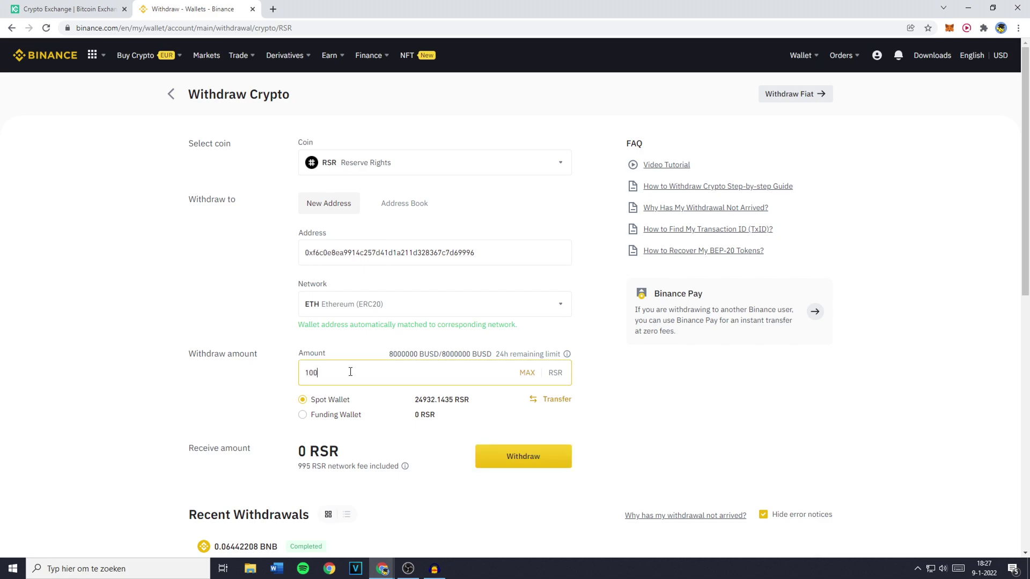
pyautogui.click(527, 374)
pyautogui.click(524, 455)
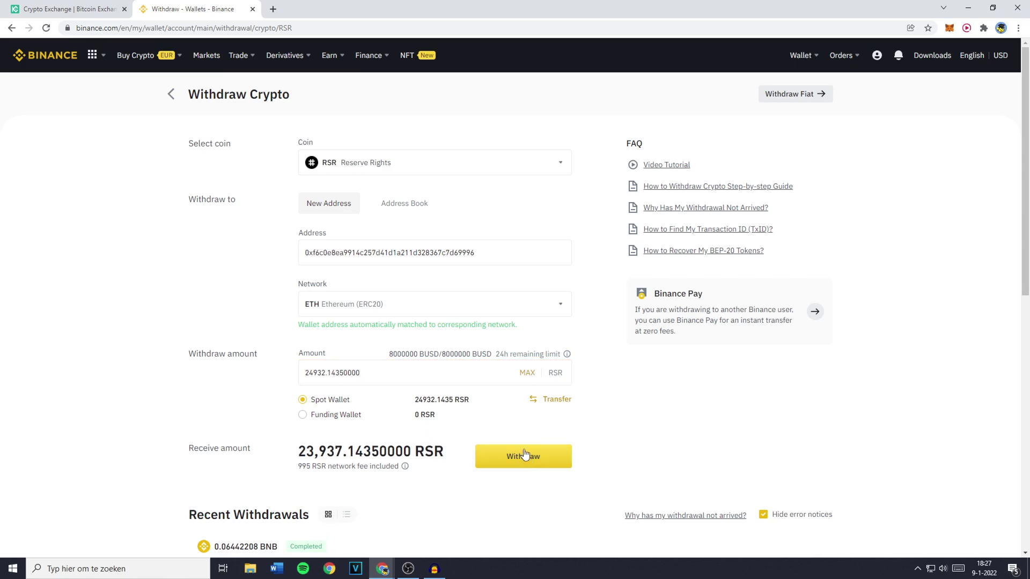
# Advance the Binance RSR withdrawal to security verification and request the verification codes.
pyautogui.moveTo(385, 214); pyautogui.dragTo(448, 223)
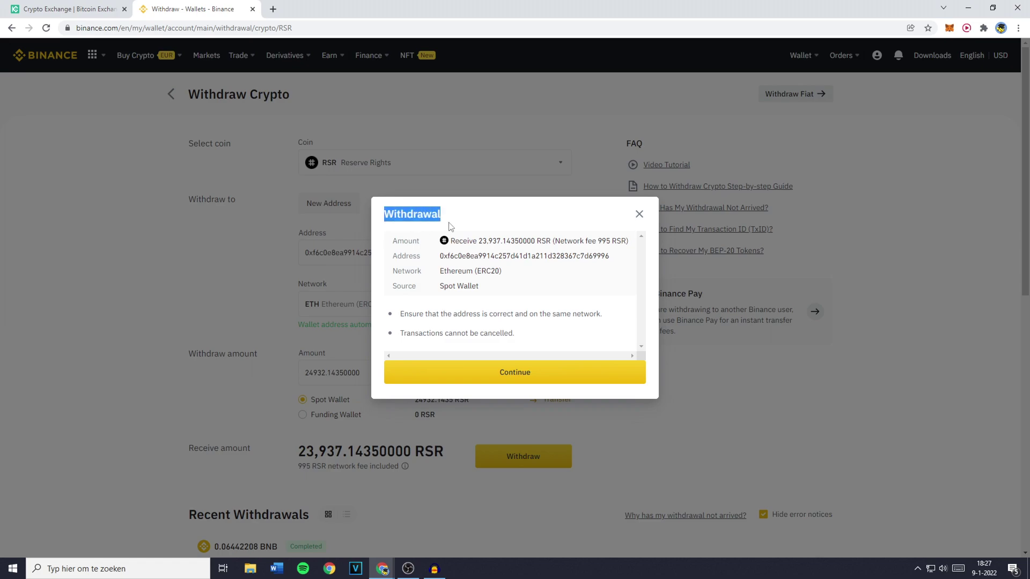
pyautogui.click(449, 225)
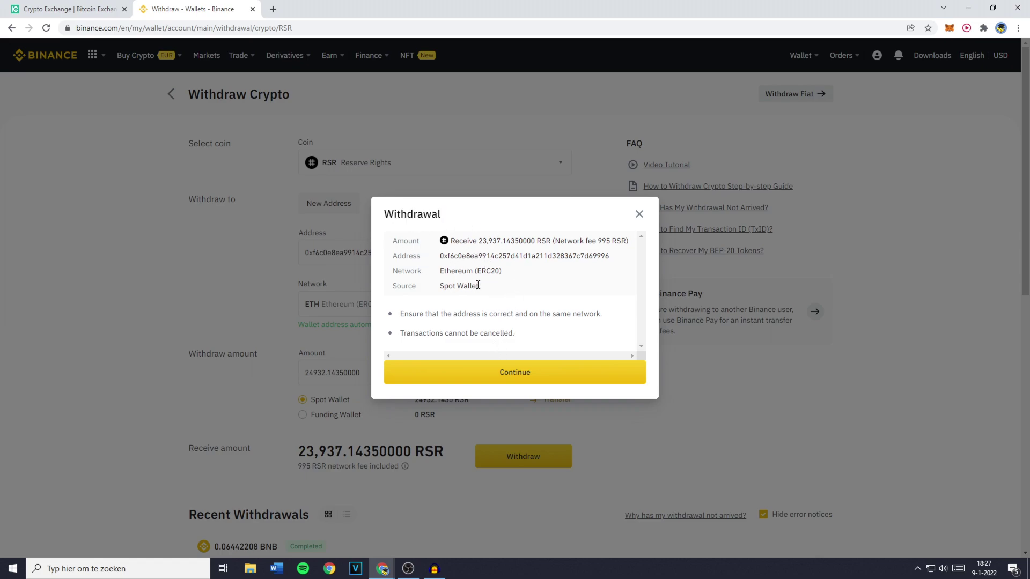
pyautogui.click(518, 374)
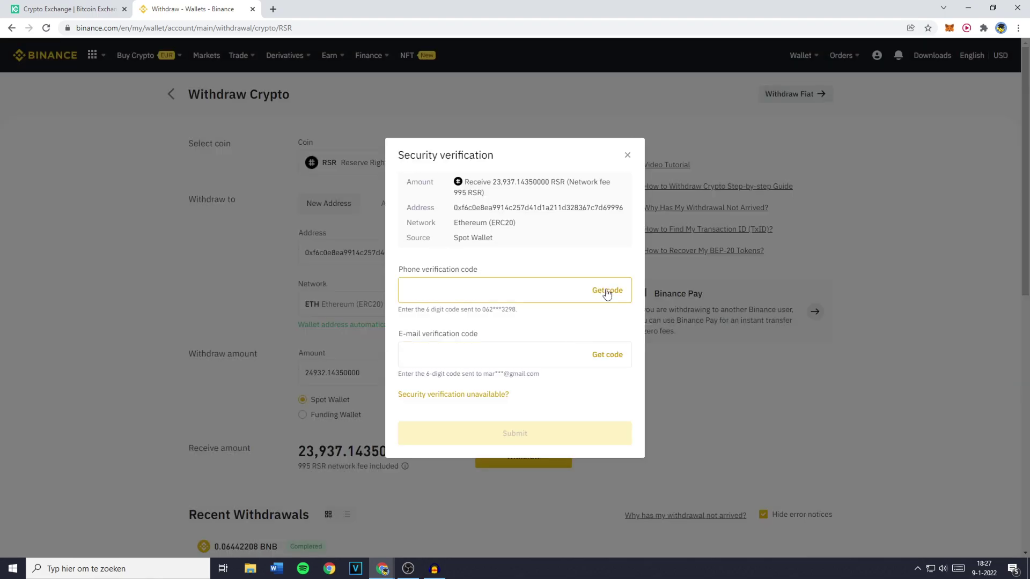
pyautogui.click(599, 359)
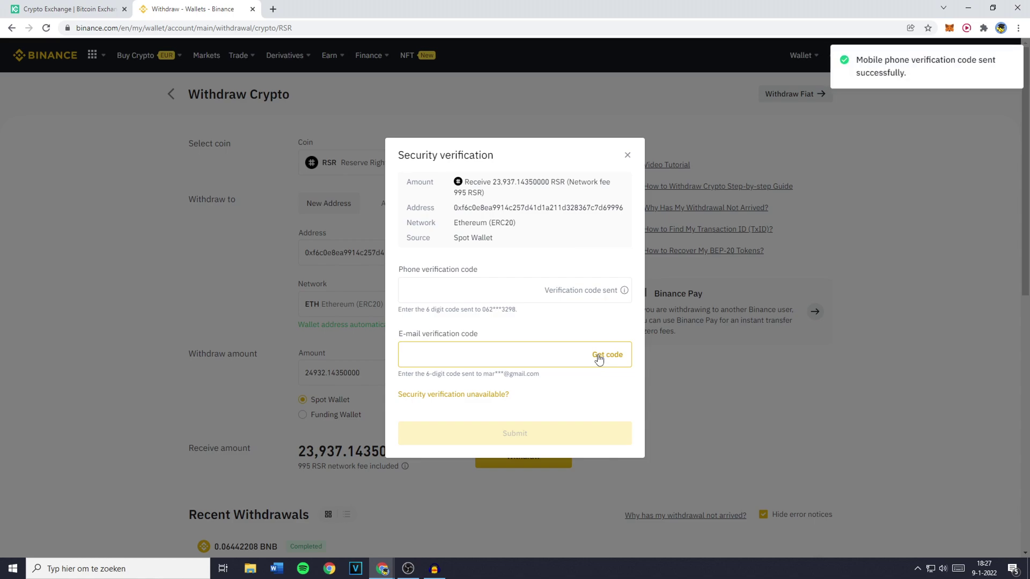
pyautogui.hotkey('ctrl', 'shift', 'Tab')
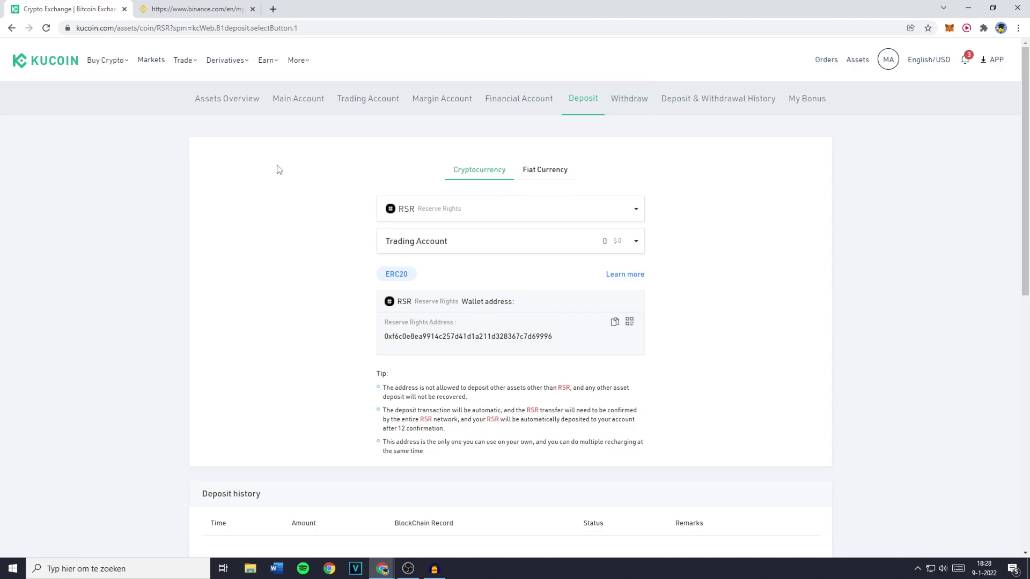
# Open a KuCoin USDT withdrawal form from Main Account, accepting the cross-chain risk notice.
pyautogui.moveTo(850, 69)
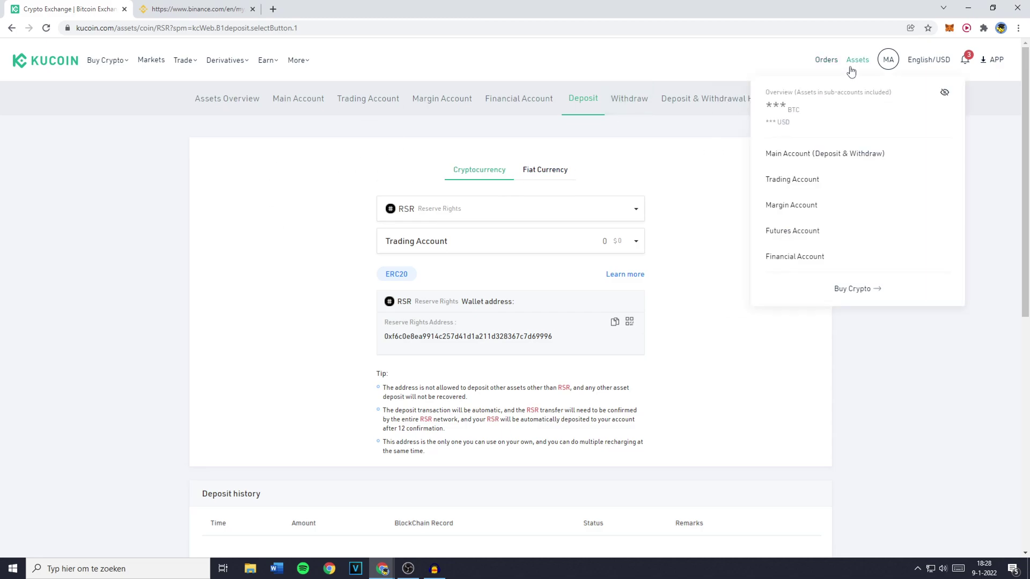
pyautogui.click(808, 158)
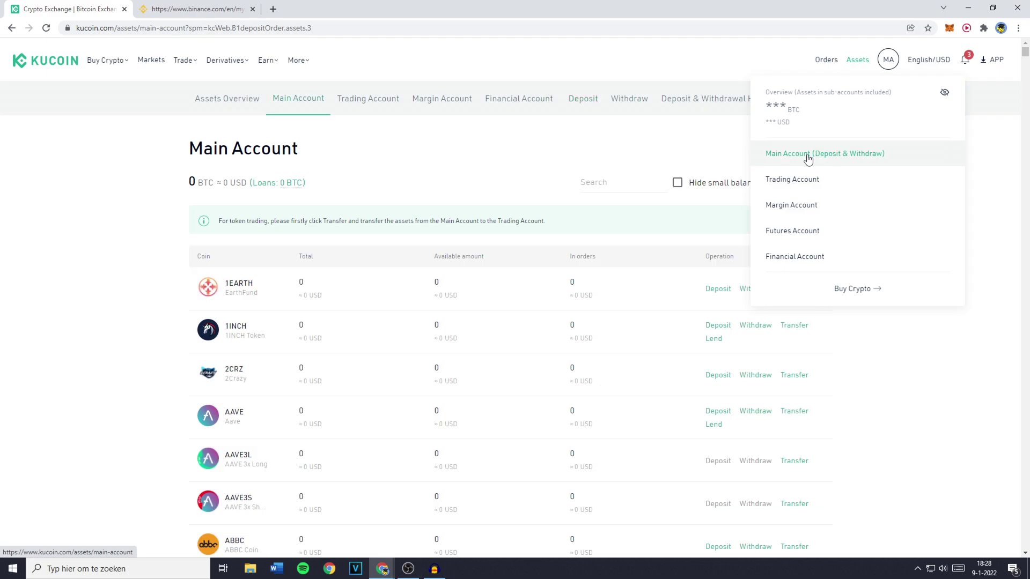
pyautogui.click(634, 105)
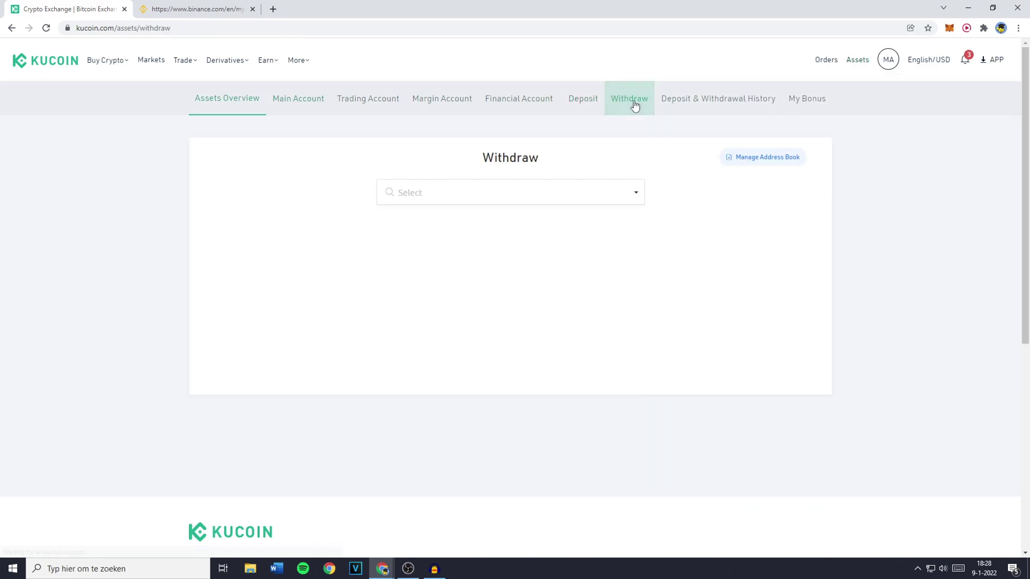
pyautogui.click(460, 204)
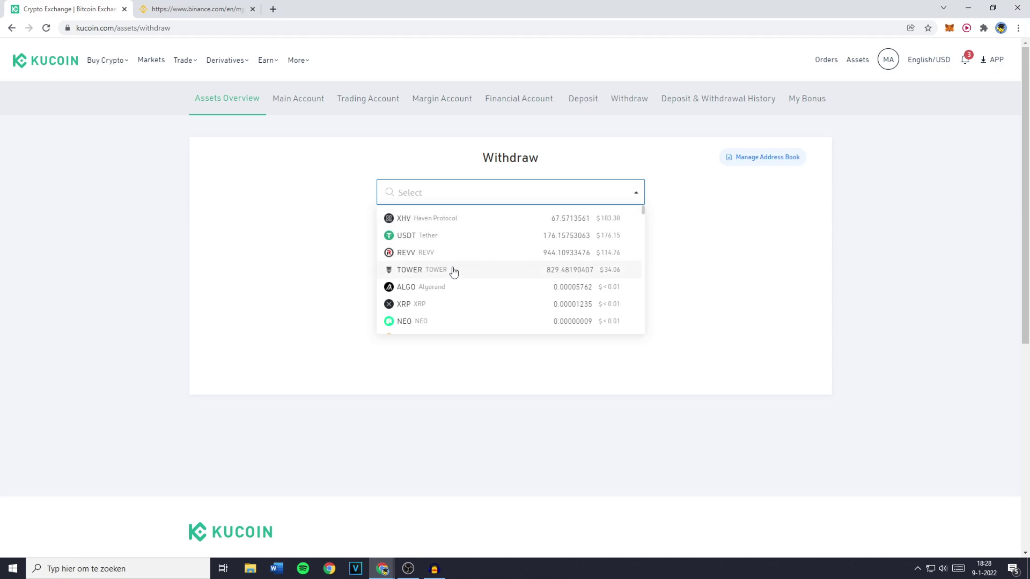
pyautogui.click(418, 238)
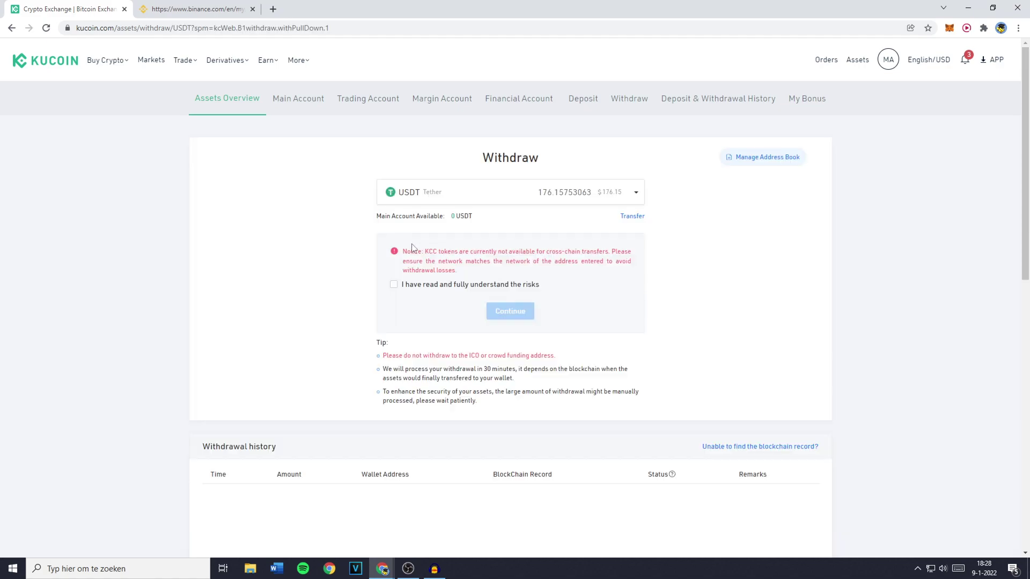
pyautogui.click(393, 283)
pyautogui.click(514, 309)
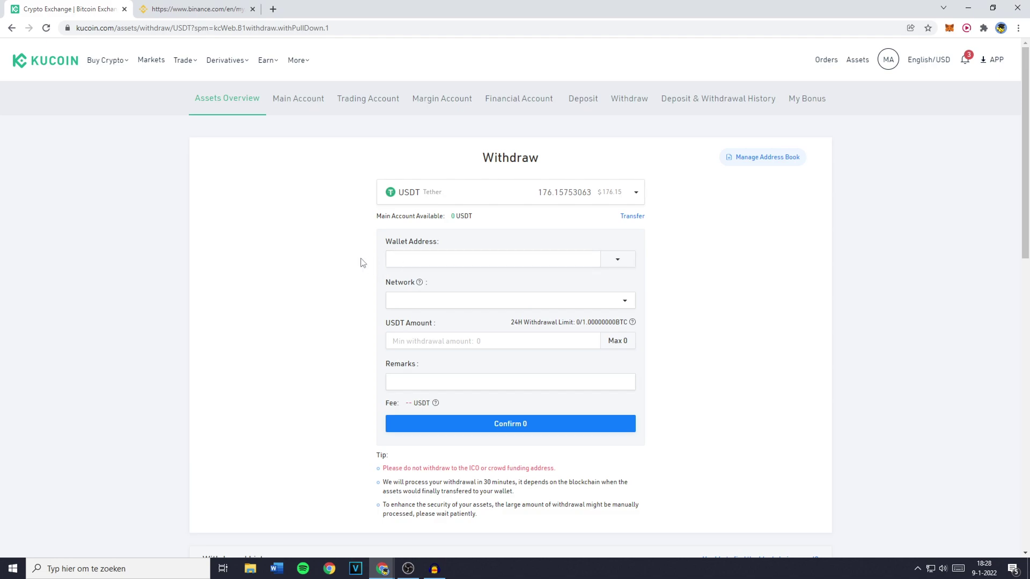
pyautogui.click(209, 8)
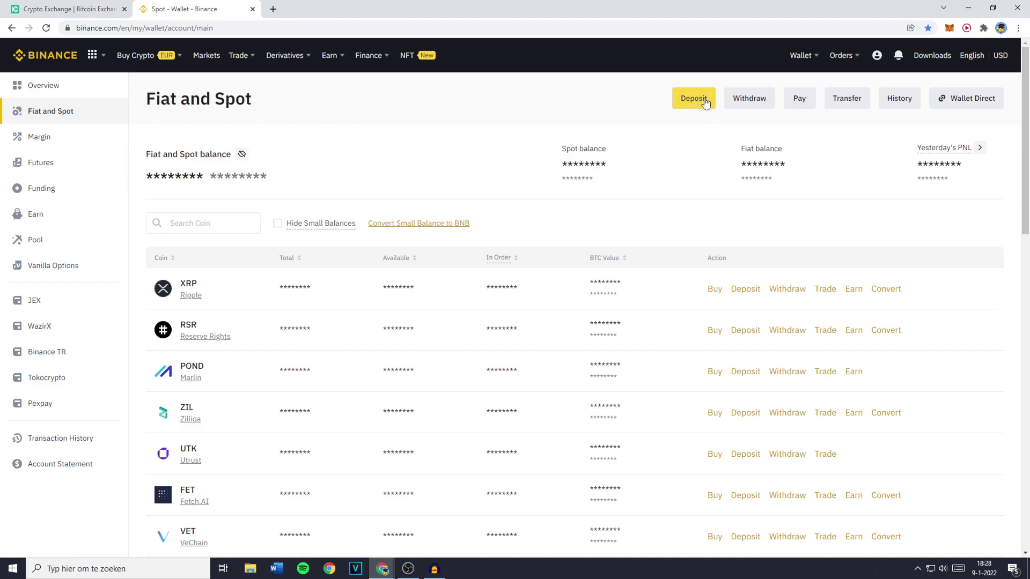
# Start a Binance crypto deposit with USDT chosen as the coin.
pyautogui.moveTo(801, 56)
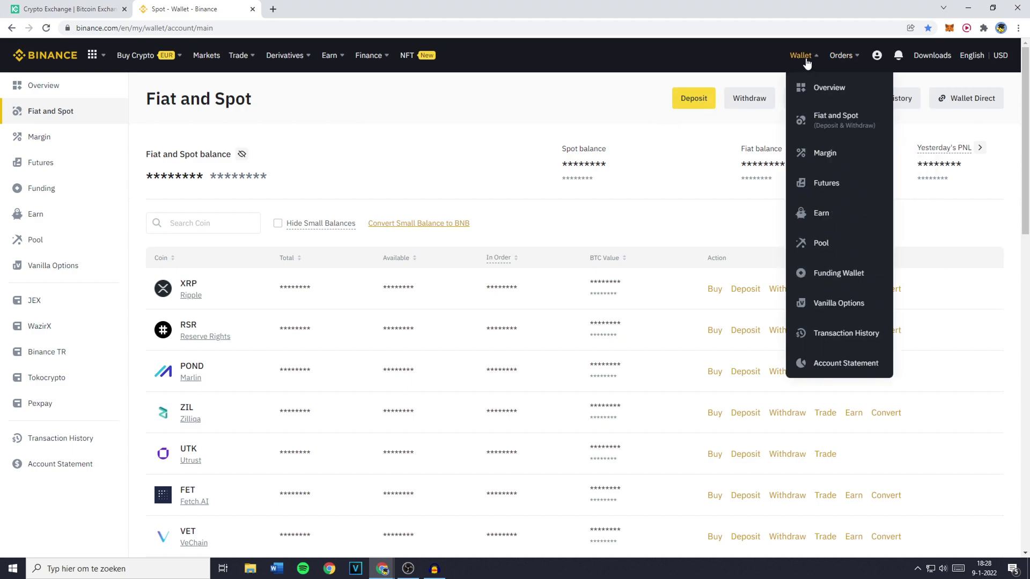
pyautogui.click(696, 104)
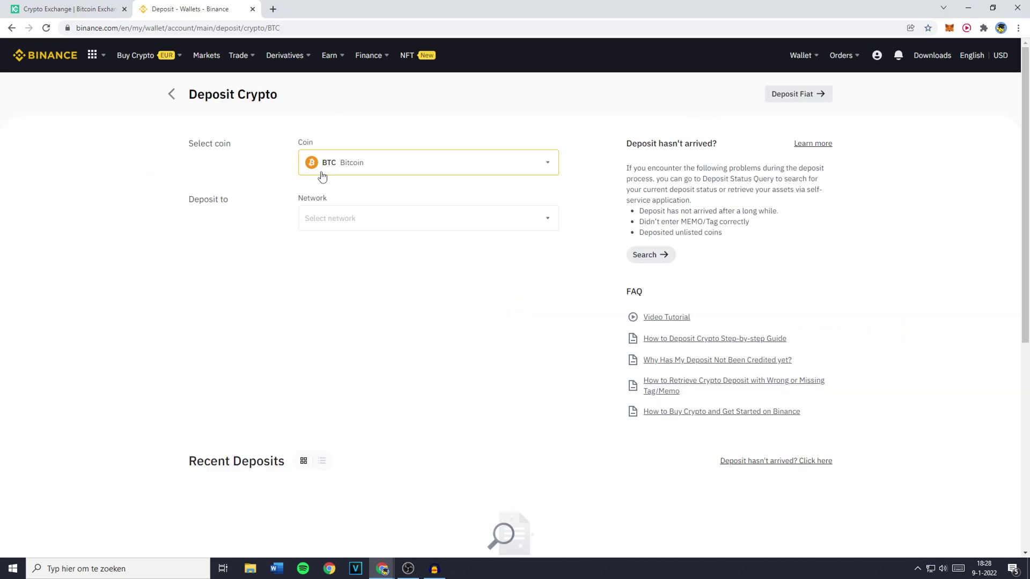
pyautogui.click(338, 160)
pyautogui.click(482, 224)
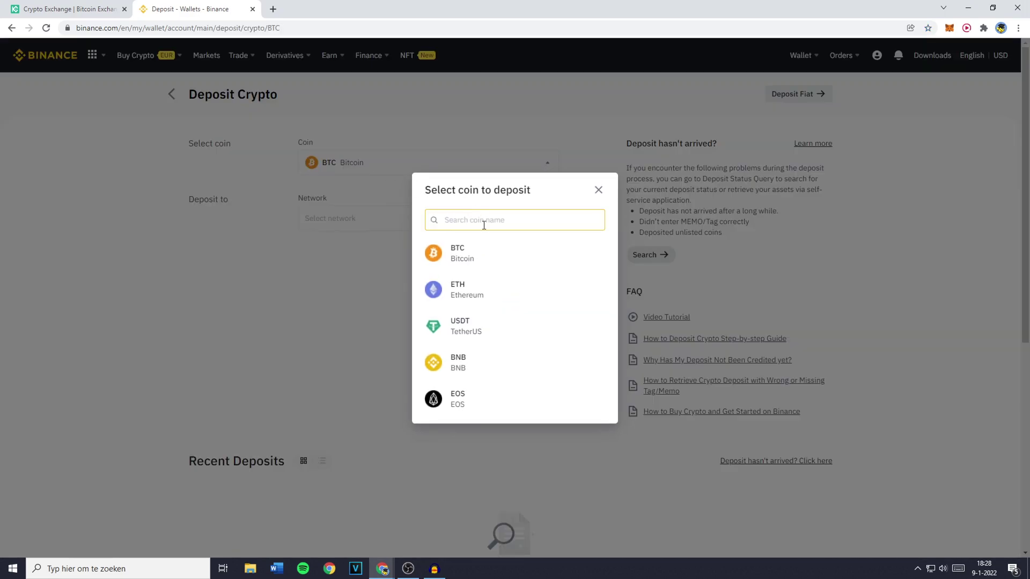
pyautogui.write('usdt')
pyautogui.click(481, 262)
# Show Binance's USDT deposit network choices and KuCoin's withdrawal network options.
pyautogui.click(55, 4)
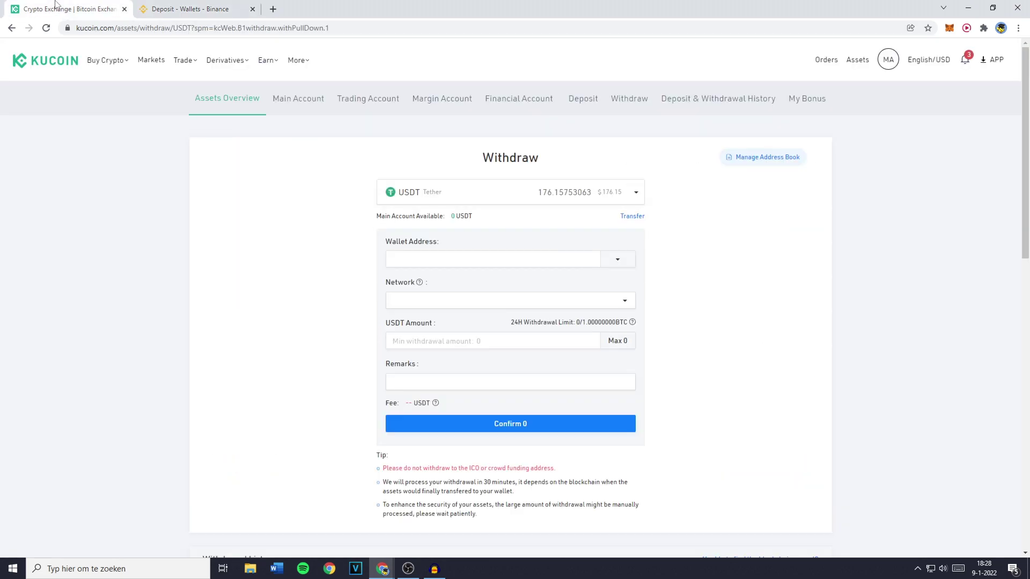
pyautogui.click(195, 7)
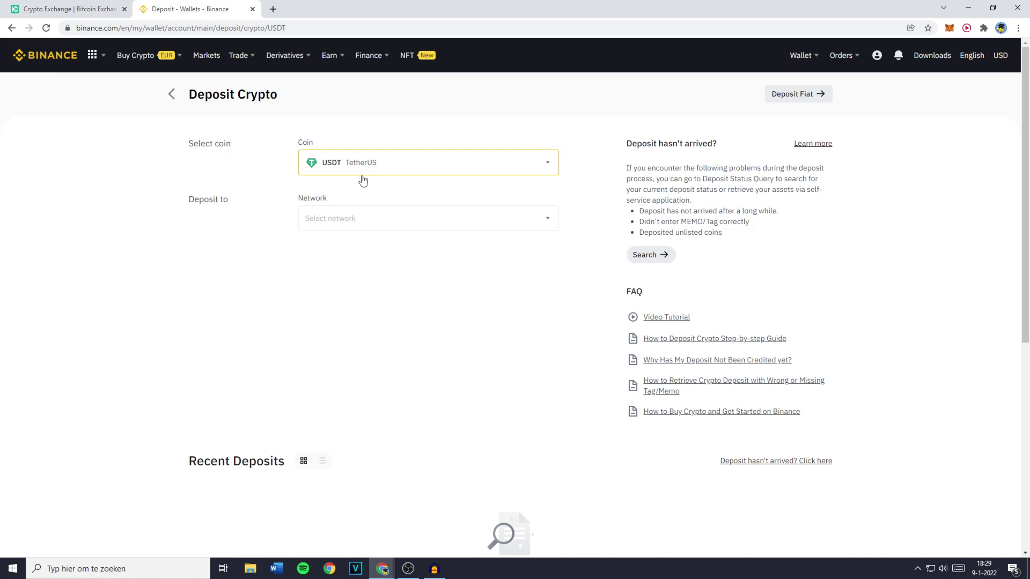
pyautogui.click(312, 221)
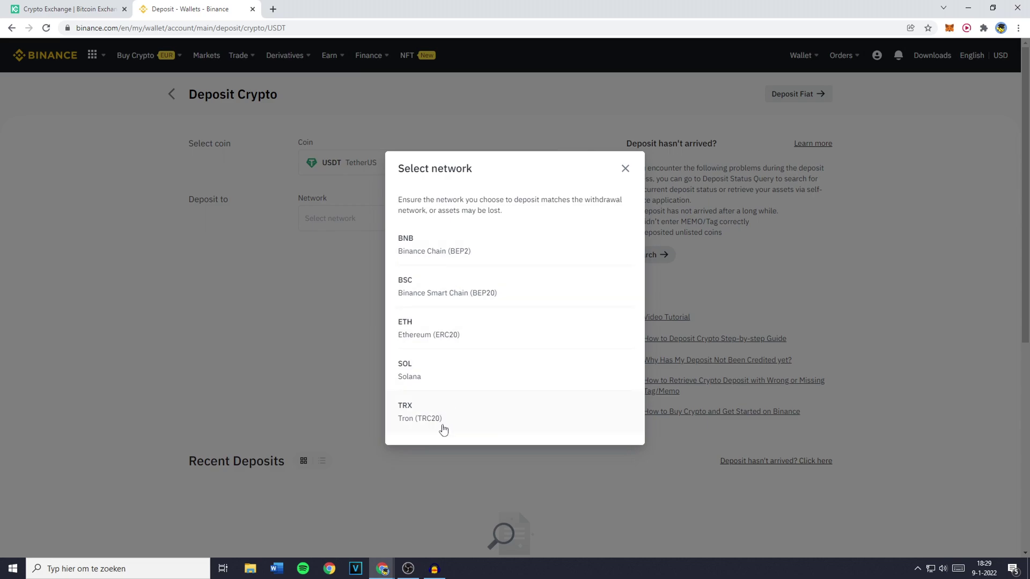
pyautogui.click(64, 8)
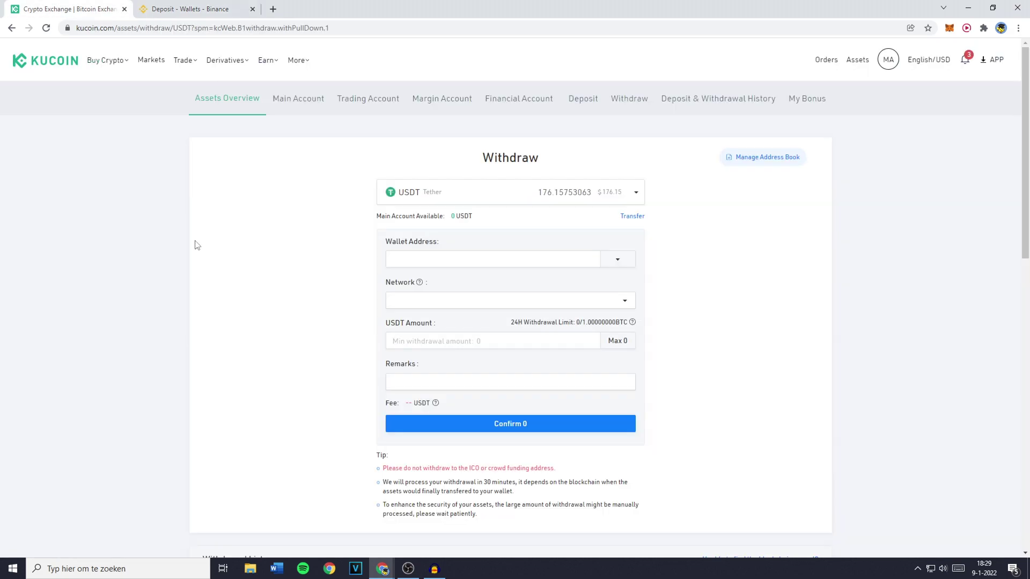
pyautogui.click(626, 303)
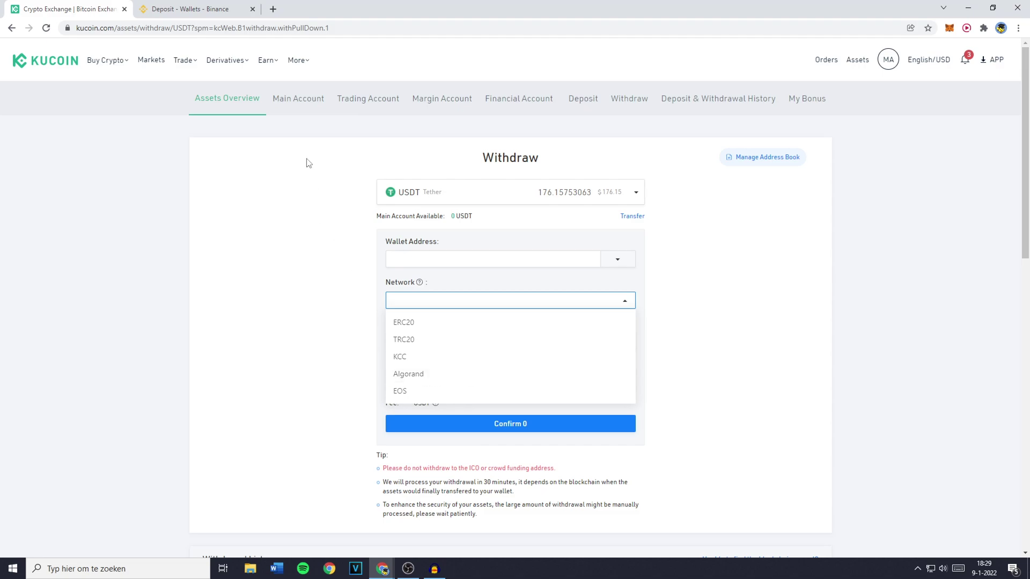
# Set KuCoin's USDT withdrawal network to TRC20.
pyautogui.hotkey('ctrl', 'Tab')
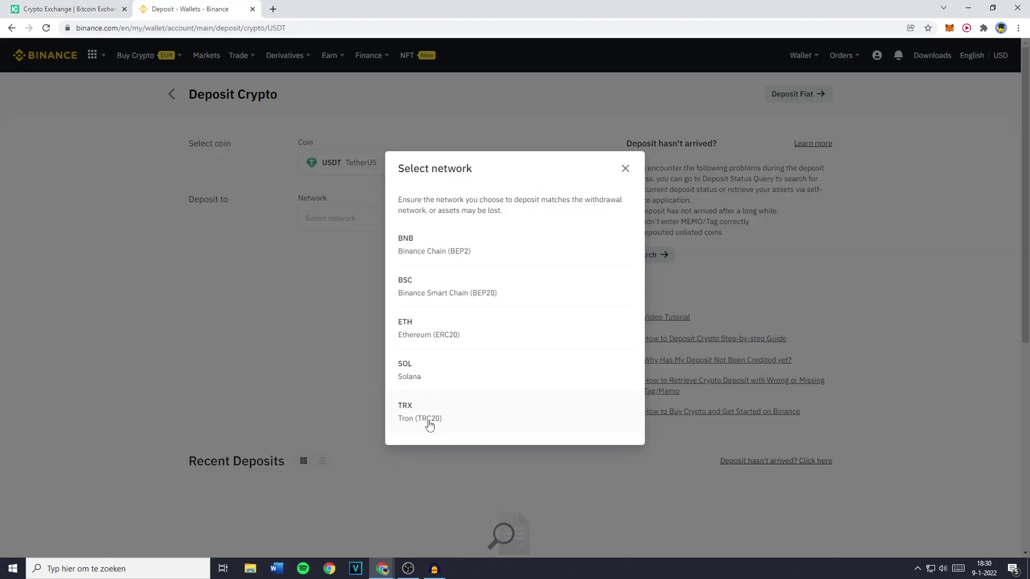
pyautogui.hotkey('ctrl', 'Tab')
pyautogui.click(624, 300)
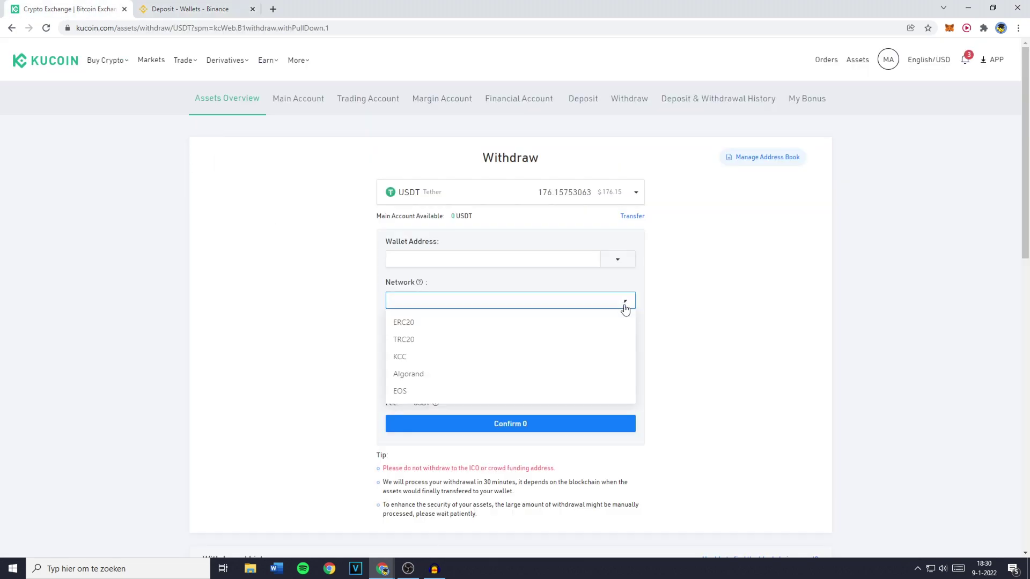
pyautogui.click(425, 341)
# Copy Binance's Tron (TRC20) USDT deposit address into KuCoin's Wallet Address field.
pyautogui.hotkey('ctrl', 'Tab')
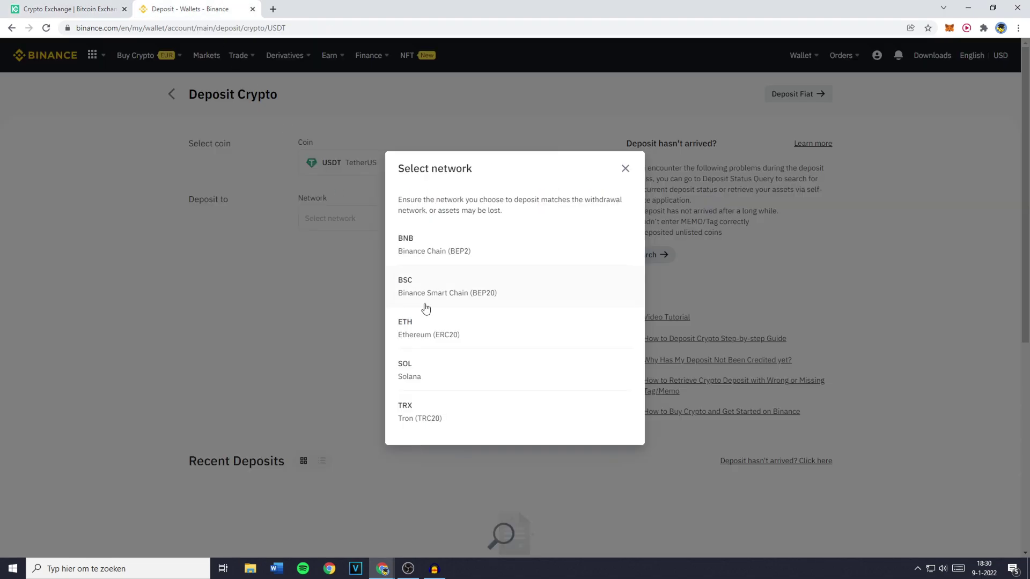
pyautogui.click(440, 417)
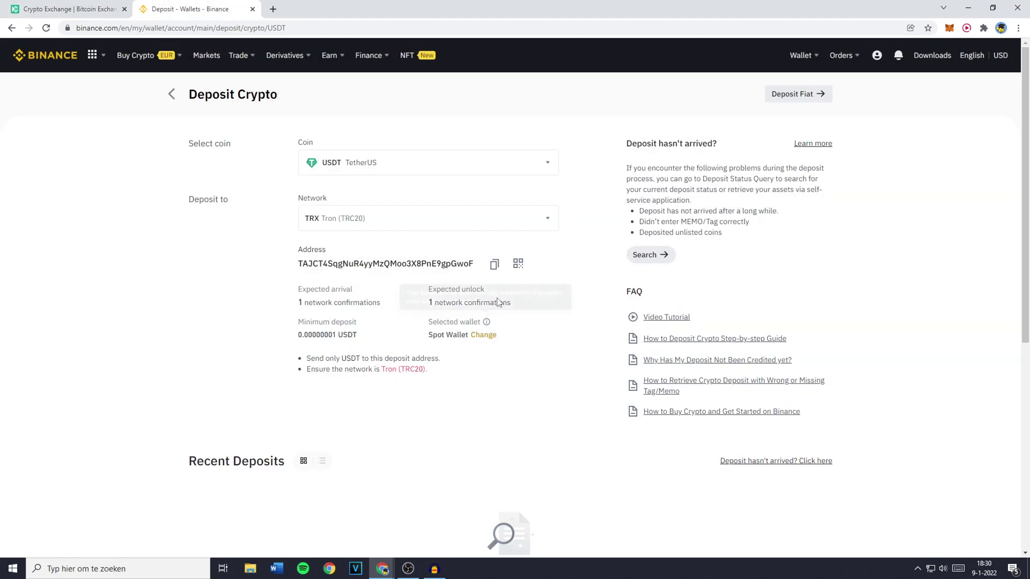
pyautogui.click(493, 263)
pyautogui.click(80, 9)
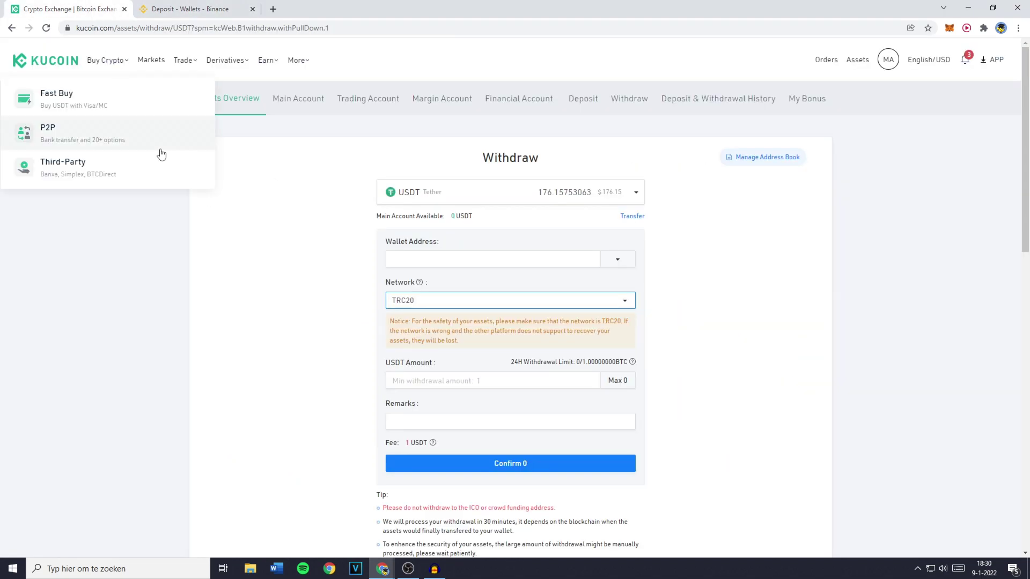
pyautogui.click(428, 260)
pyautogui.hotkey('ctrl', 'v')
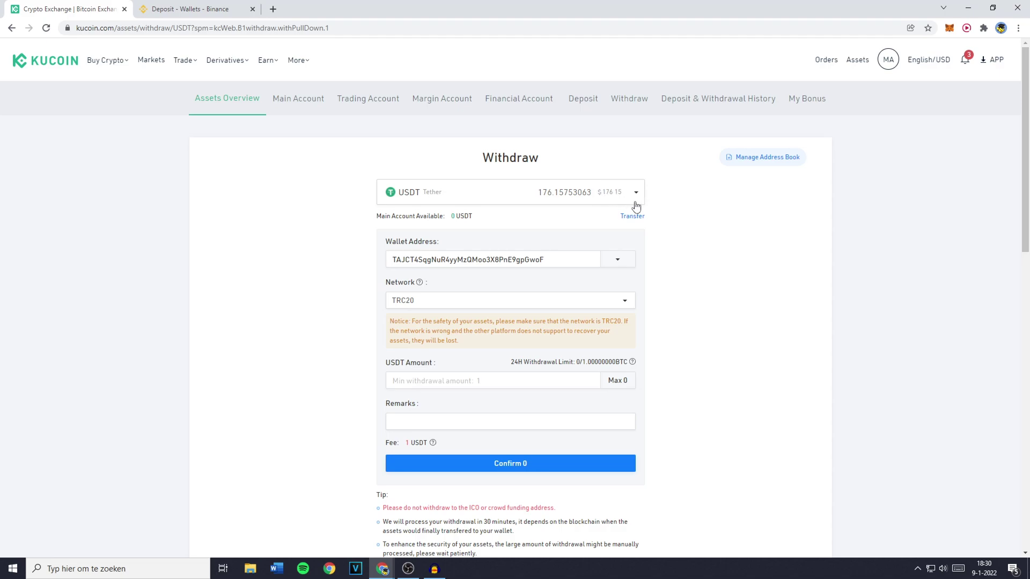
# Open the Transfer dialog to move USDT between accounts.
pyautogui.click(629, 224)
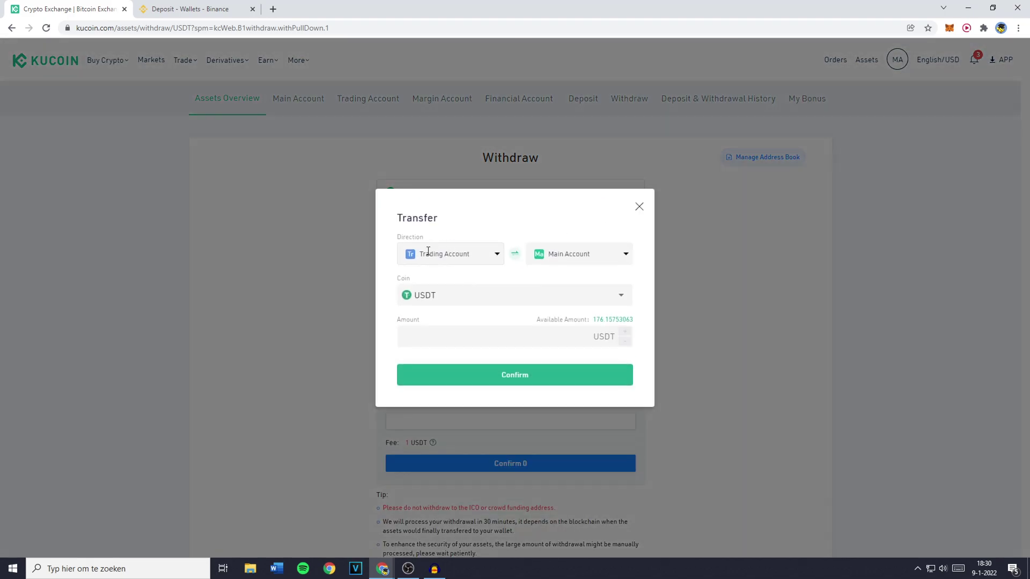
# Transfer 100 USDT from the Trading Account to the Main Account.
pyautogui.click(451, 254)
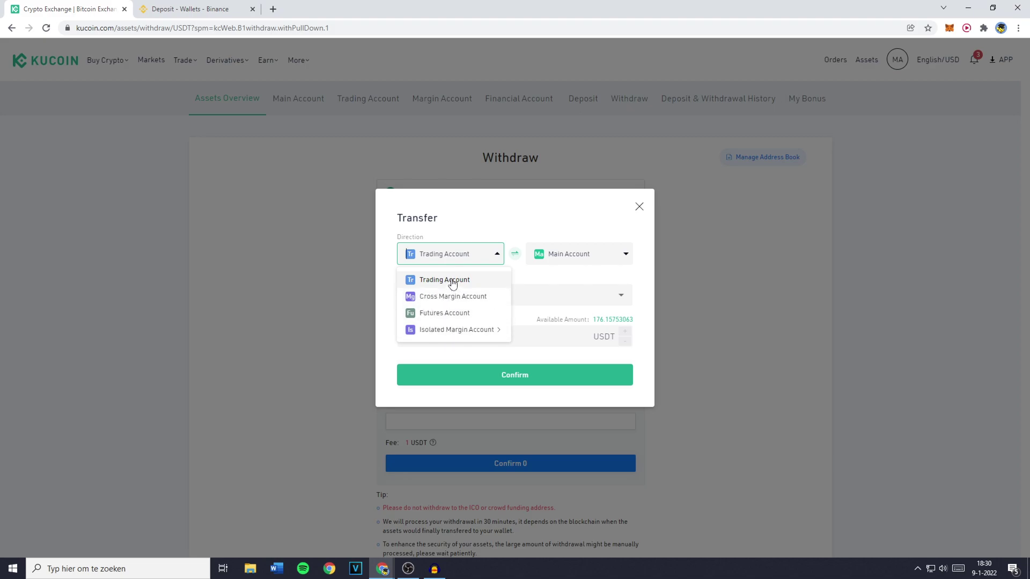
pyautogui.click(451, 281)
pyautogui.click(561, 254)
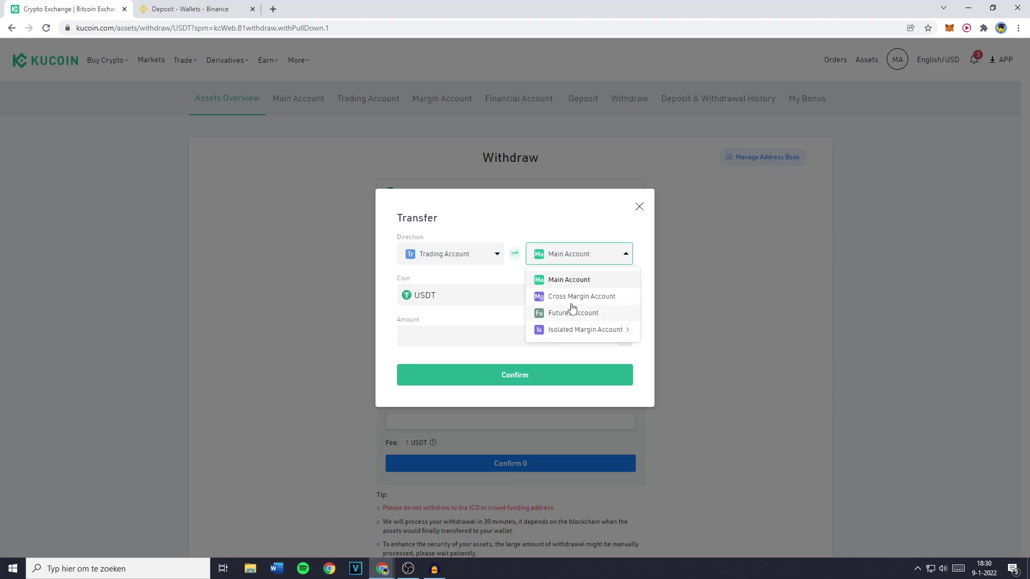
pyautogui.click(572, 278)
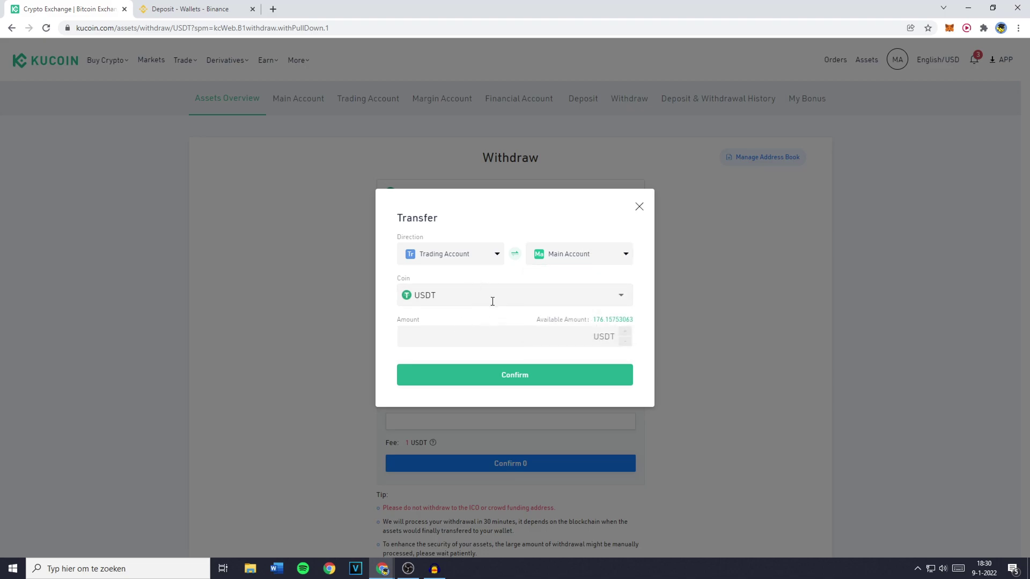
pyautogui.click(612, 319)
pyautogui.moveTo(460, 337); pyautogui.dragTo(411, 337)
pyautogui.write('00')
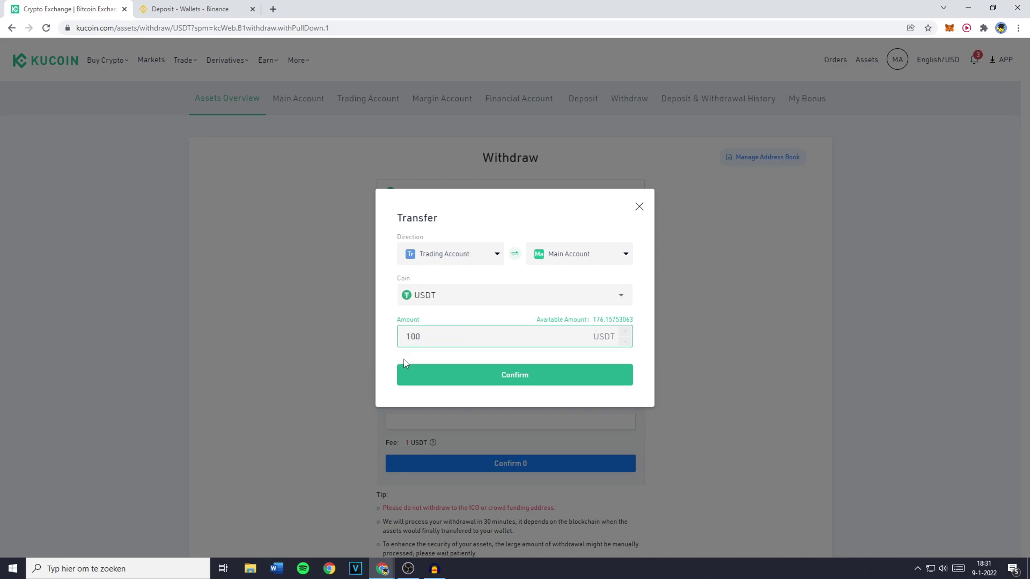
pyautogui.click(494, 374)
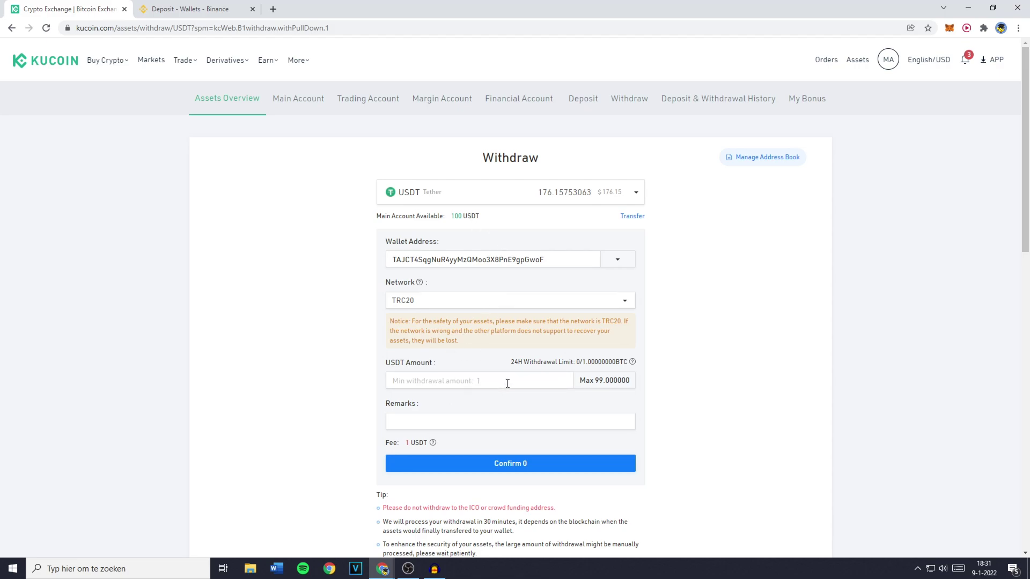
# Fill the withdrawal amount with the maximum of 99 USDT.
pyautogui.click(600, 380)
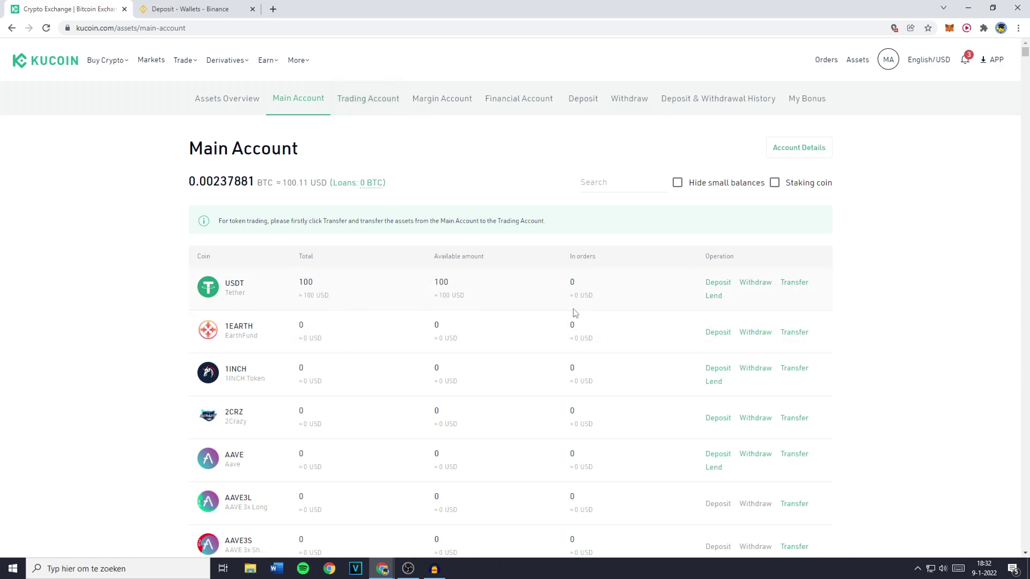
# Transfer all 100 USDT from the Main Account back to the Trading Account.
pyautogui.click(791, 289)
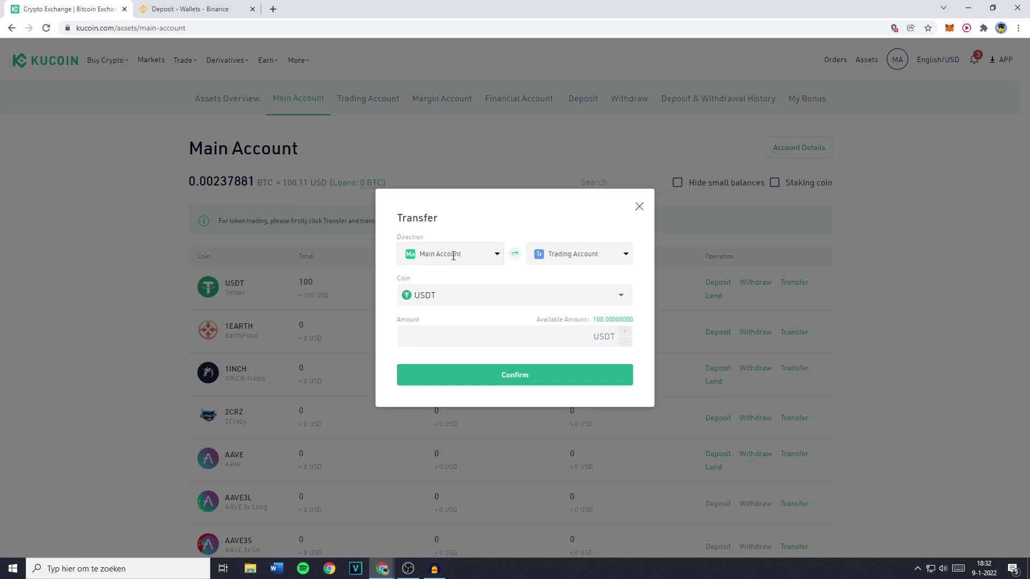
pyautogui.click(552, 250)
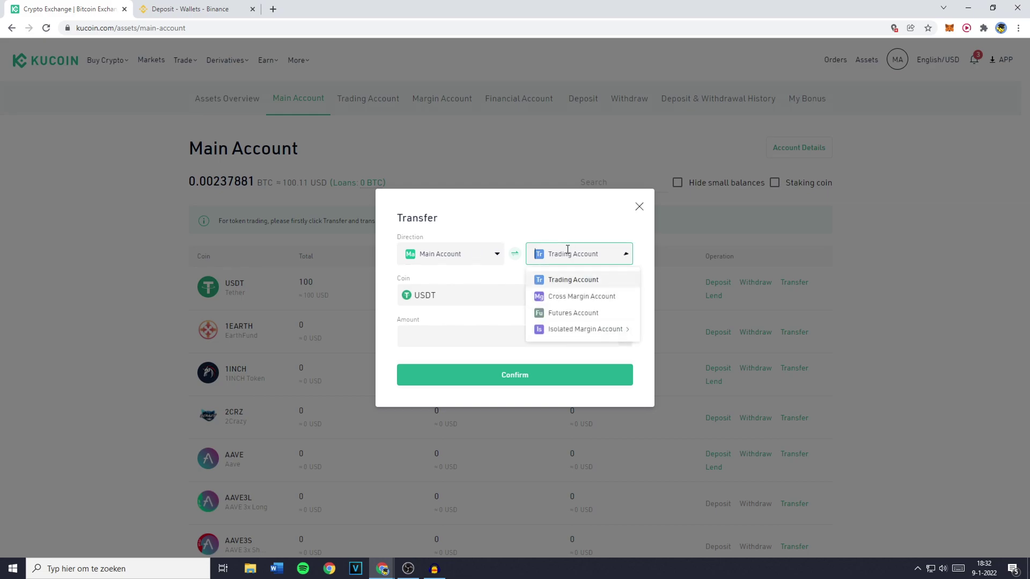
pyautogui.click(572, 280)
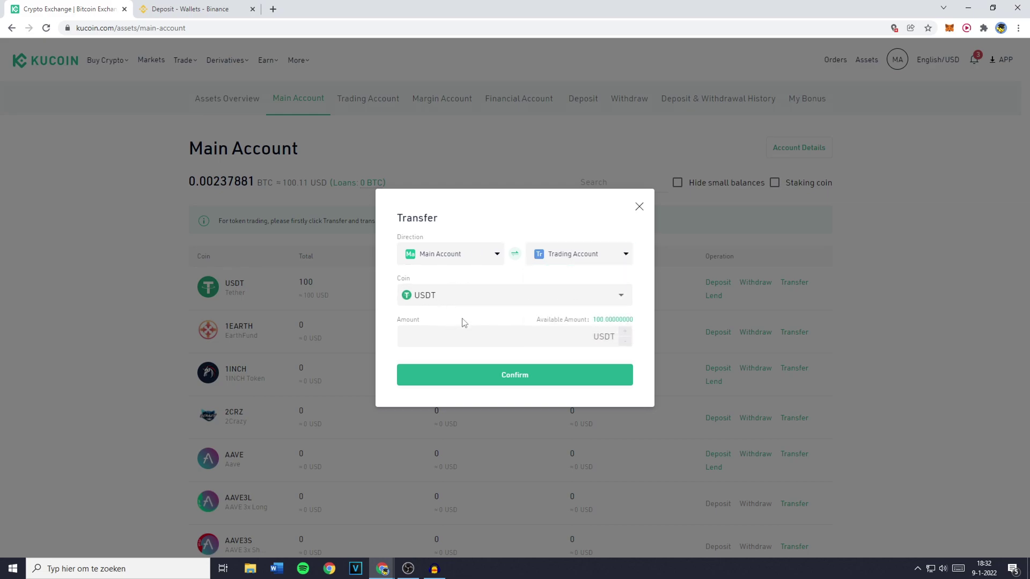
pyautogui.click(613, 319)
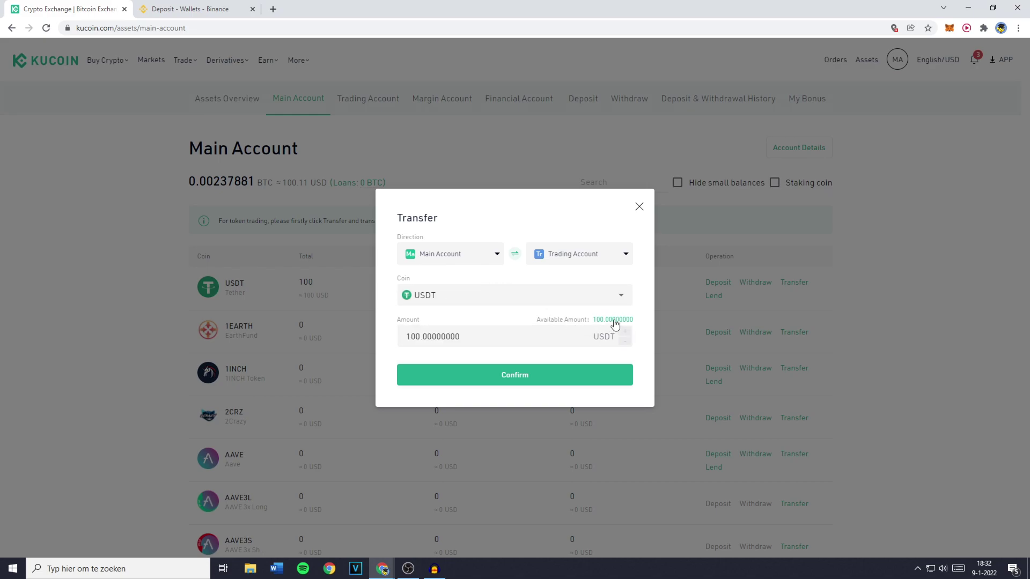
pyautogui.click(513, 376)
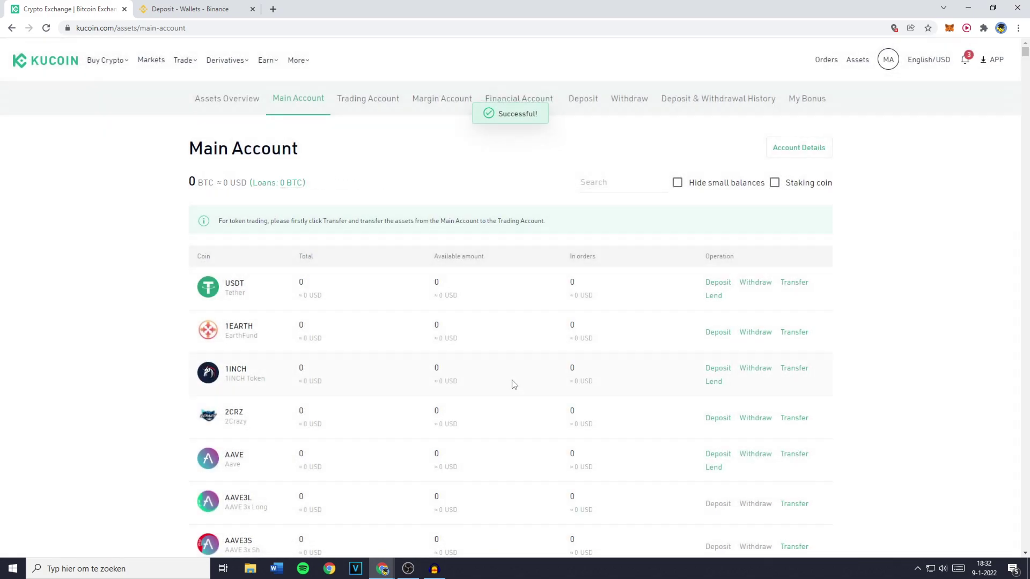
pyautogui.click(357, 98)
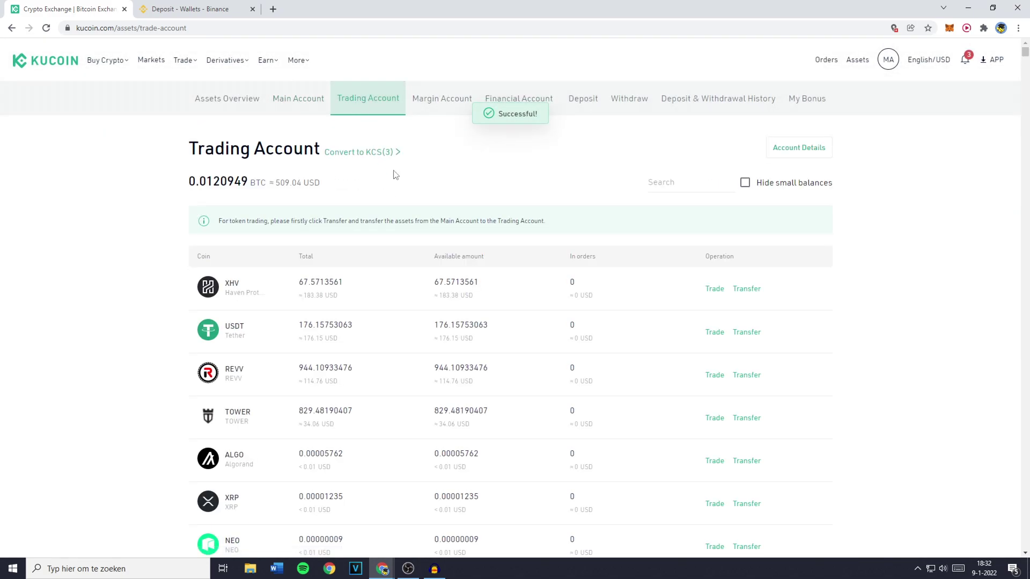
# Highlight the Trading Account's USDT dollar value, then go to the Markets overview.
pyautogui.tripleClick(310, 338)
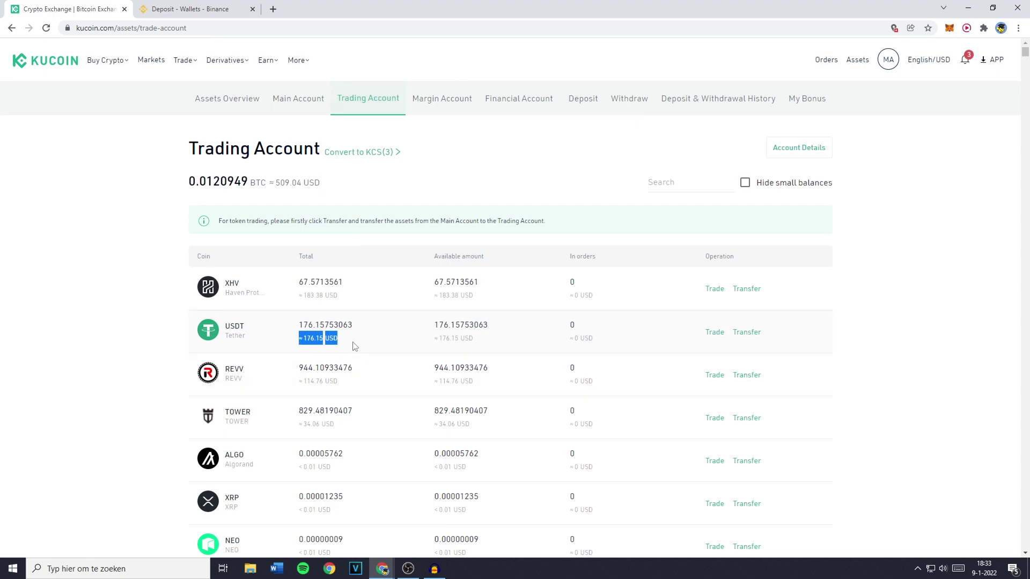
pyautogui.click(355, 347)
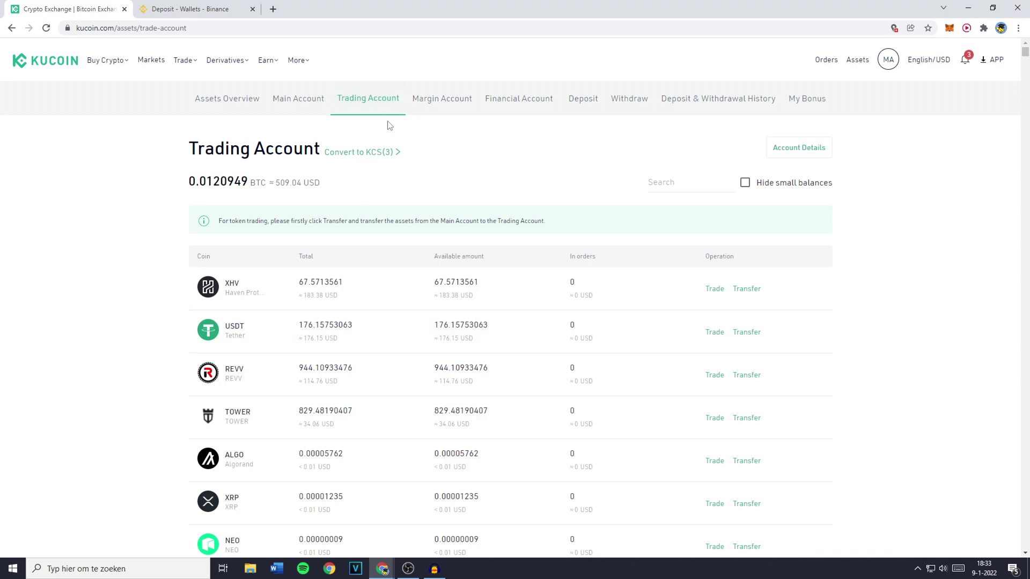
pyautogui.click(152, 62)
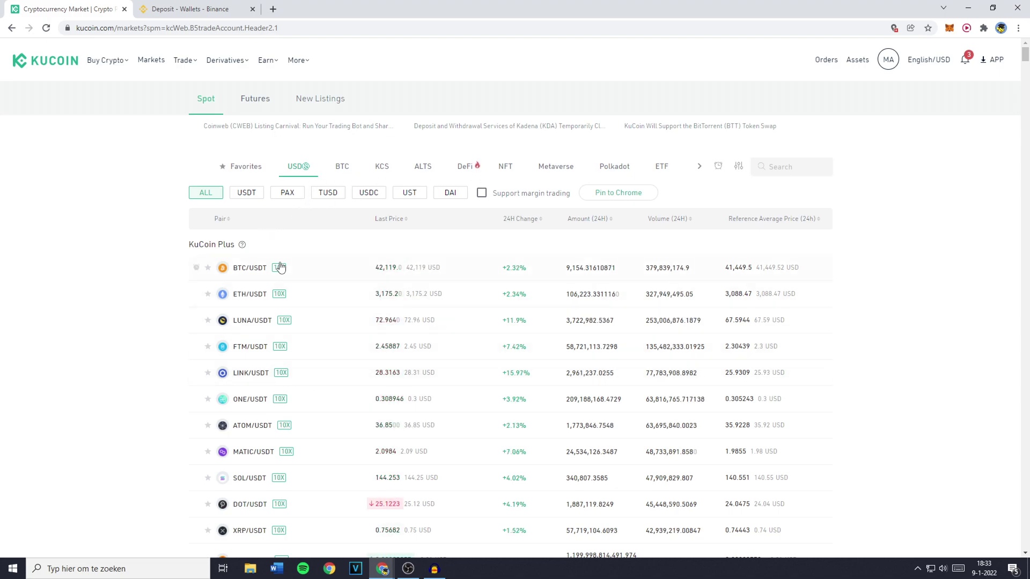
# Browse the USDⓈ and ALTS spot trading pair lists.
pyautogui.click(250, 198)
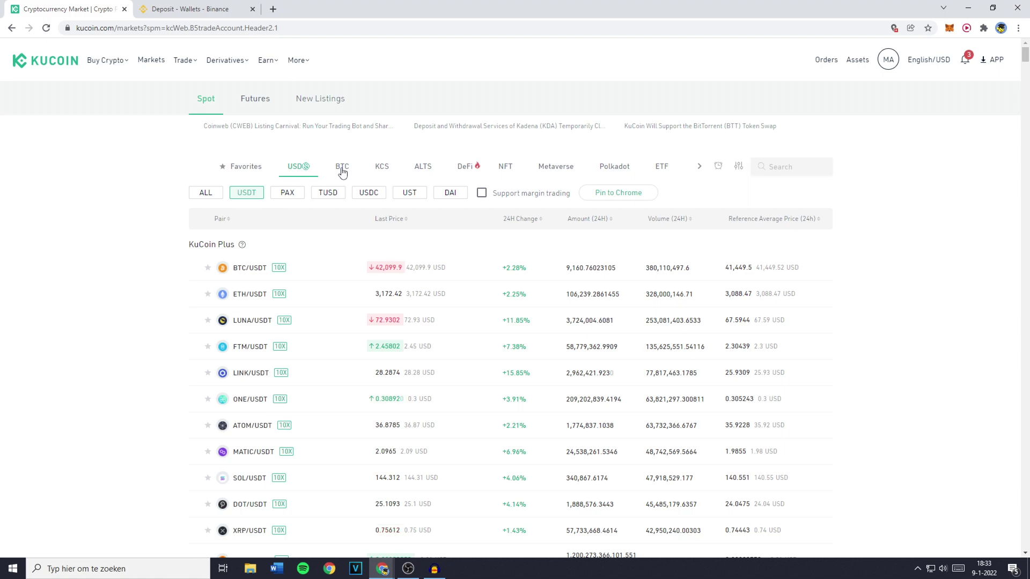
pyautogui.click(424, 168)
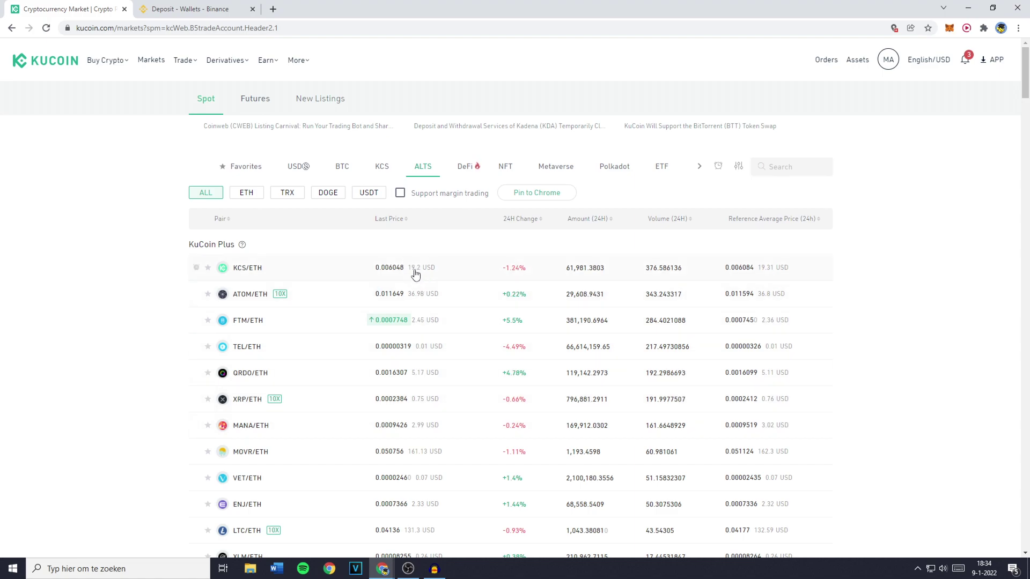
pyautogui.scroll(-2, 426, 296)
pyautogui.scroll(2, 395, 378)
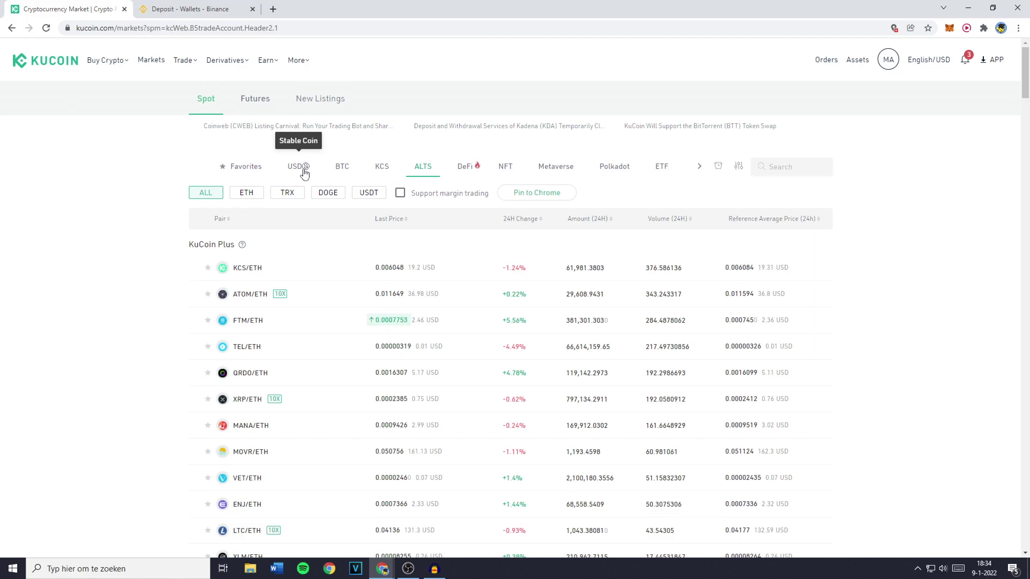
pyautogui.click(298, 167)
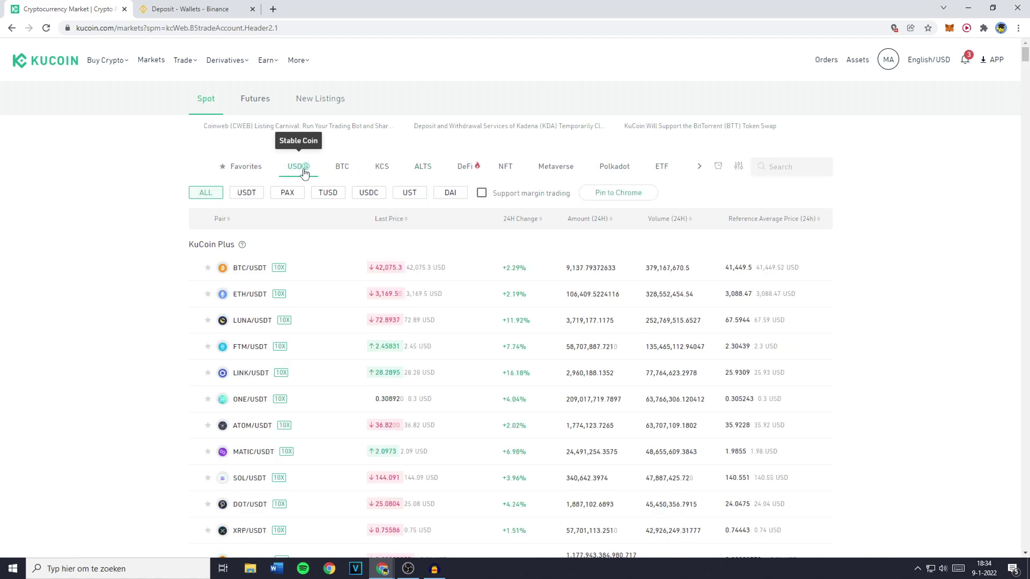
# Search for 'tower' and open the TOWER/USDT trading page.
pyautogui.click(798, 165)
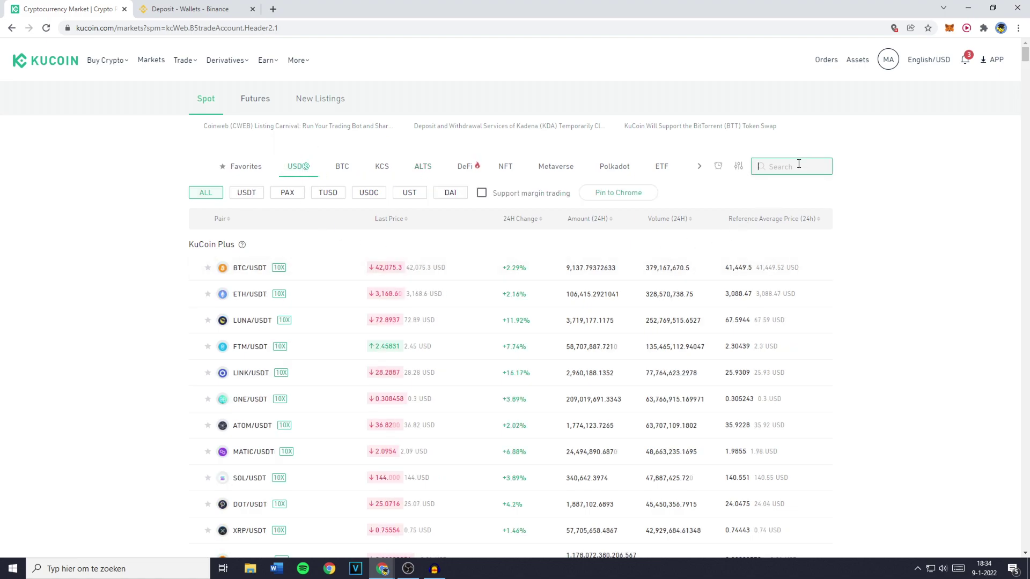
pyautogui.write('tower')
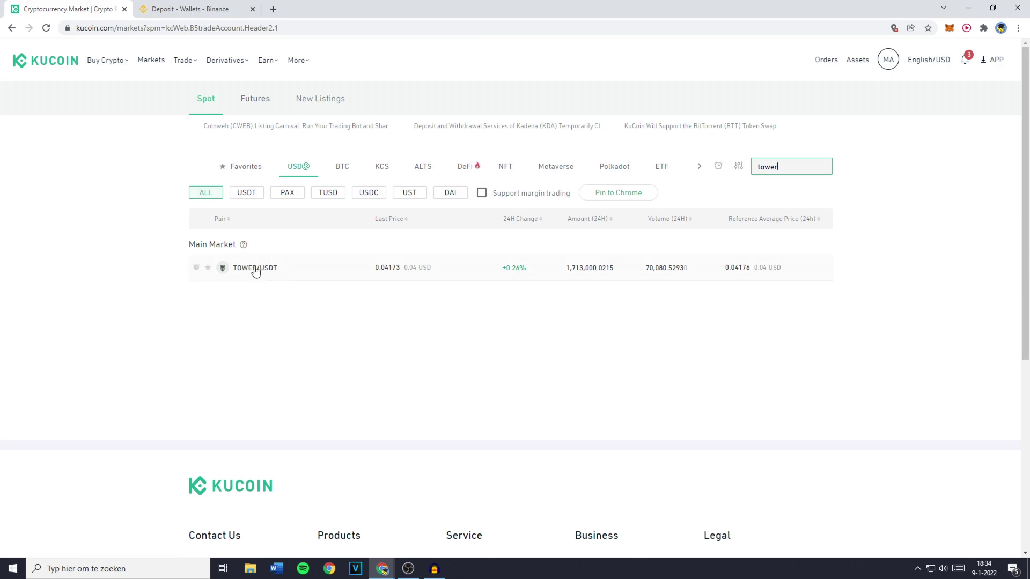
pyautogui.click(349, 271)
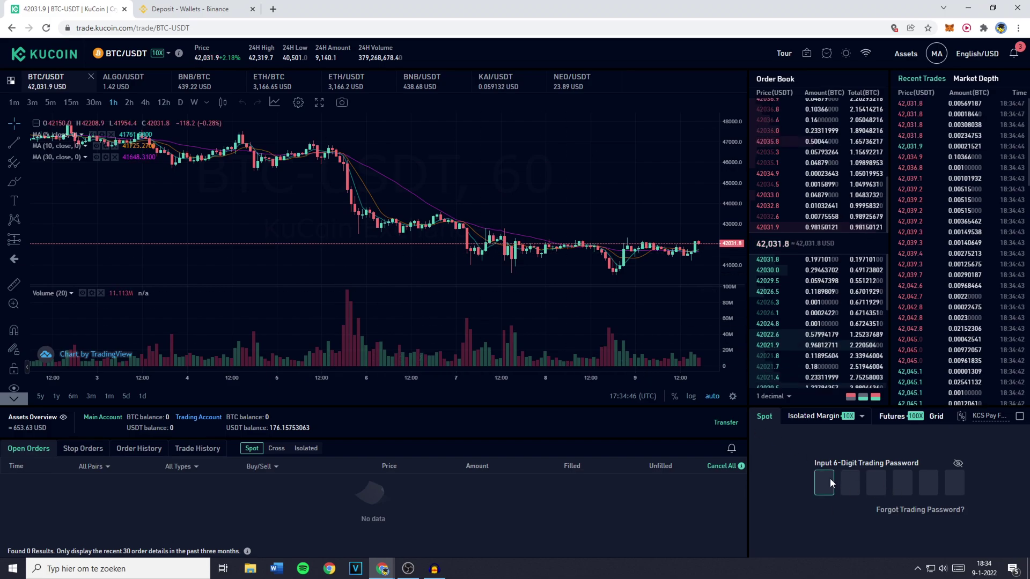
# Unlock trading with the trading password and enter a 50 USDT Market buy of BTC.
pyautogui.write('******')
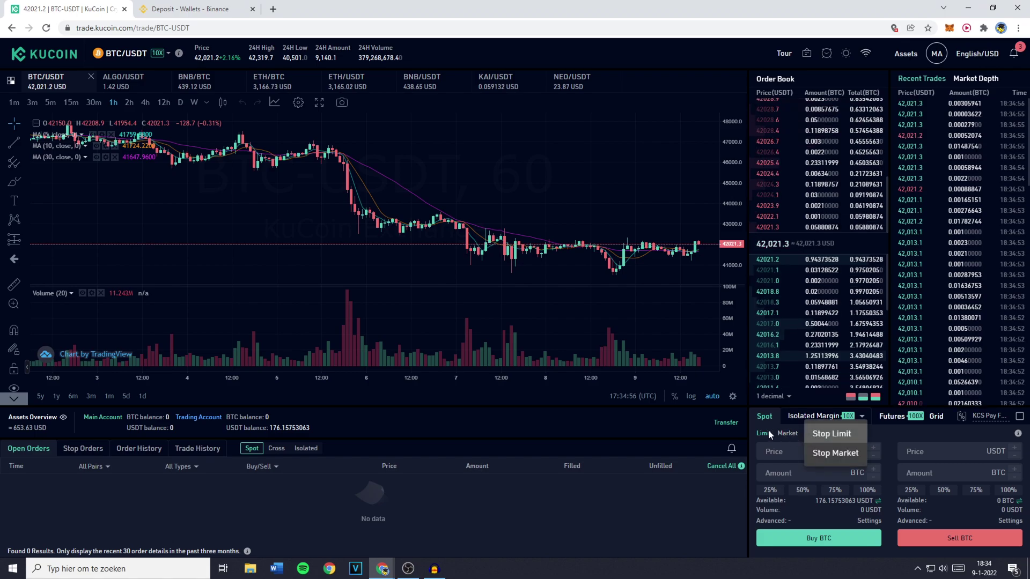
pyautogui.click(787, 433)
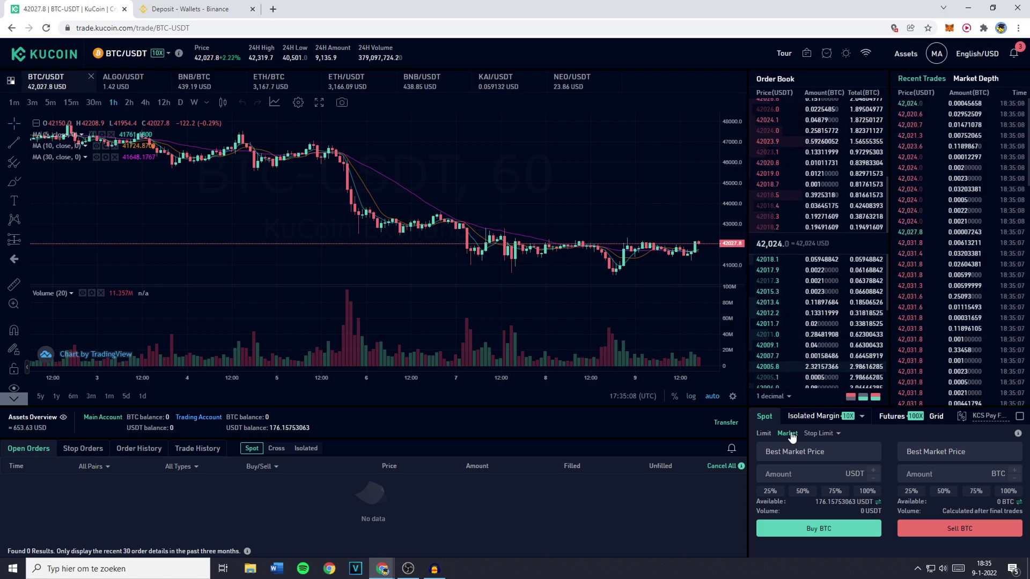
pyautogui.click(805, 471)
pyautogui.write('50')
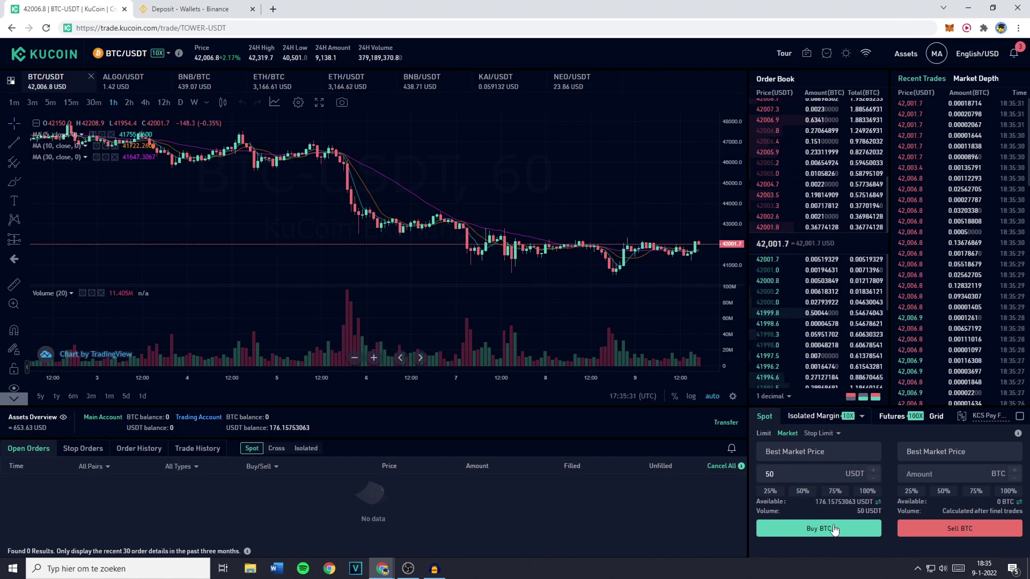
pyautogui.moveTo(123, 53)
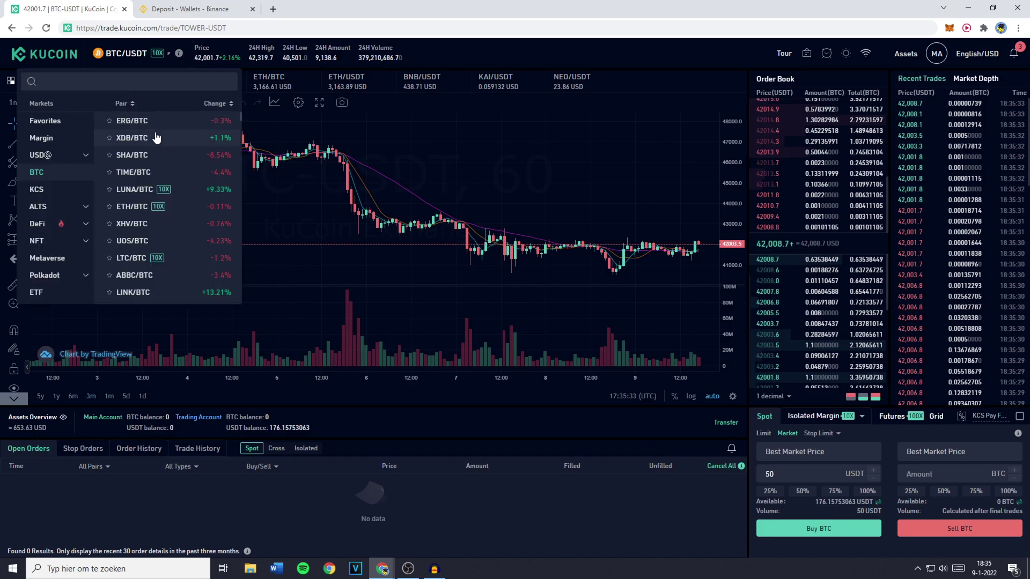
pyautogui.click(117, 81)
# Search 'TOWER' in the pair list and open TOWER/USDT.
pyautogui.write('TOWER')
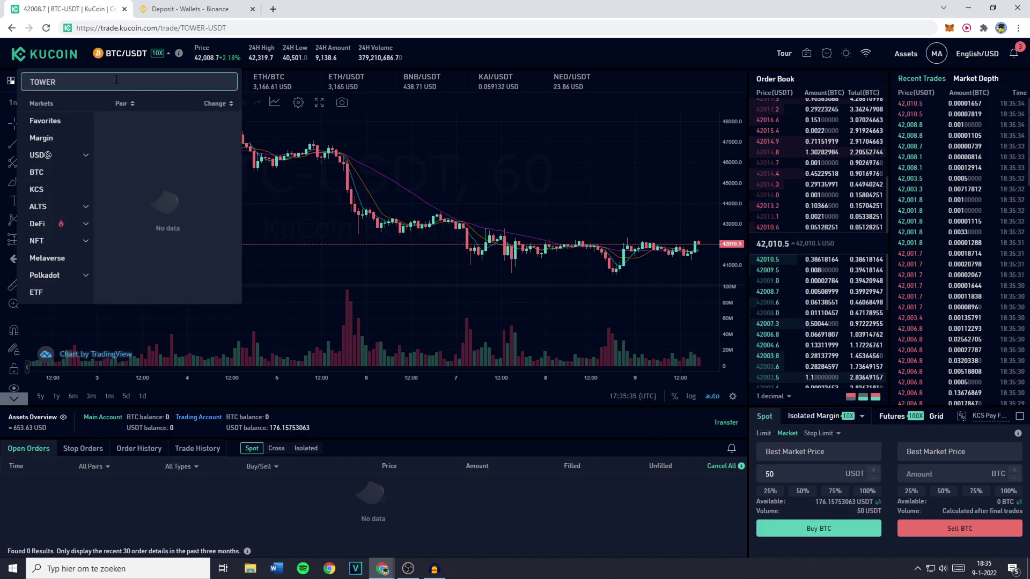
pyautogui.click(131, 118)
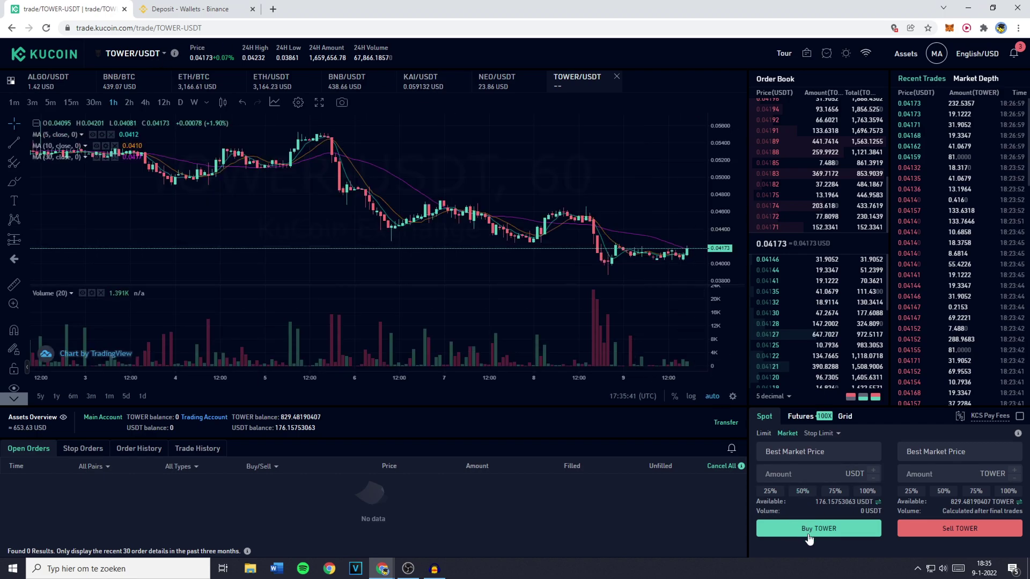
# Fill in a Limit buy of 1000 TOWER at 0.04 USDT, totalling 40 USDT.
pyautogui.click(805, 468)
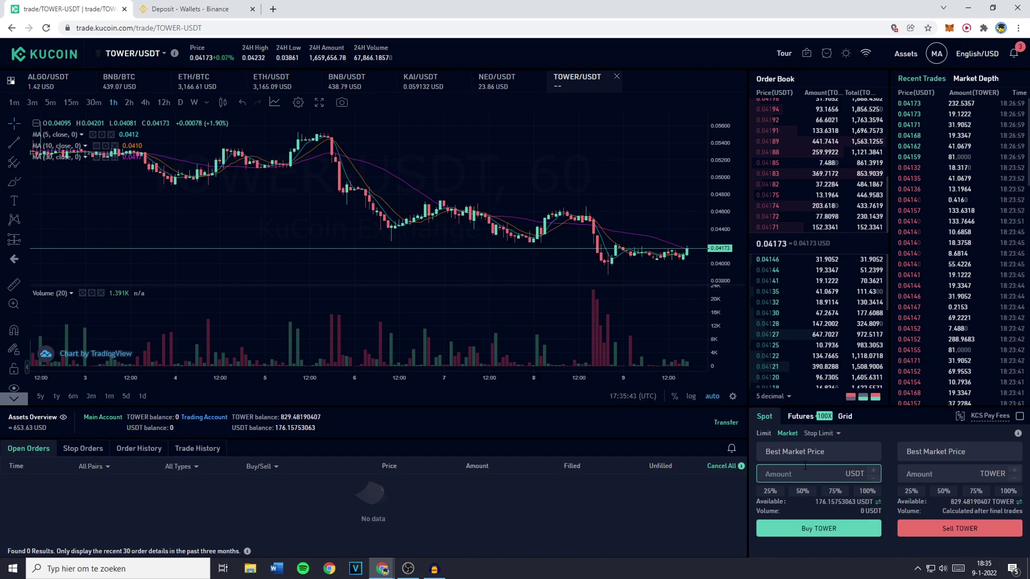
pyautogui.write('50')
pyautogui.click(763, 433)
pyautogui.click(799, 452)
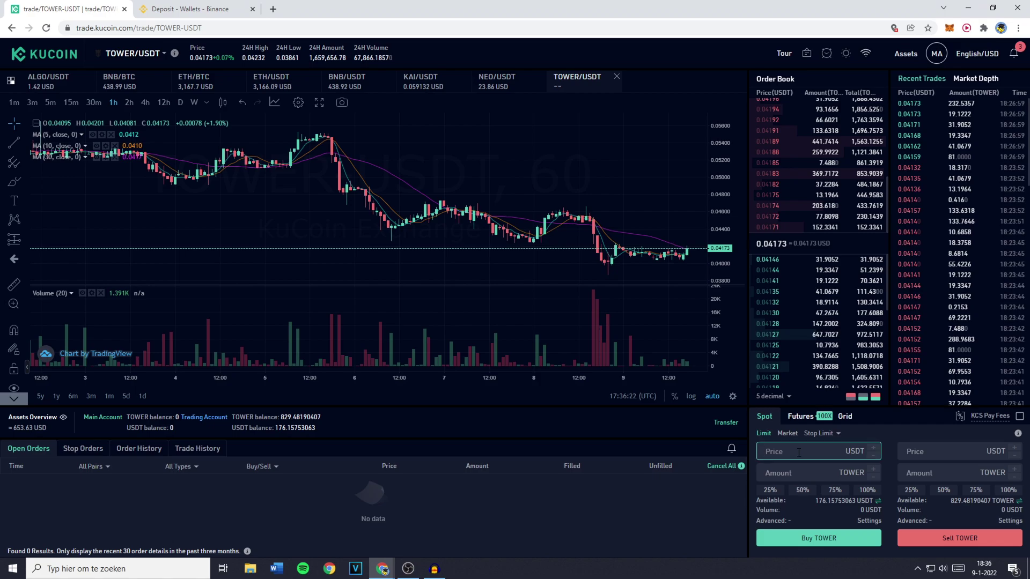
pyautogui.click(834, 467)
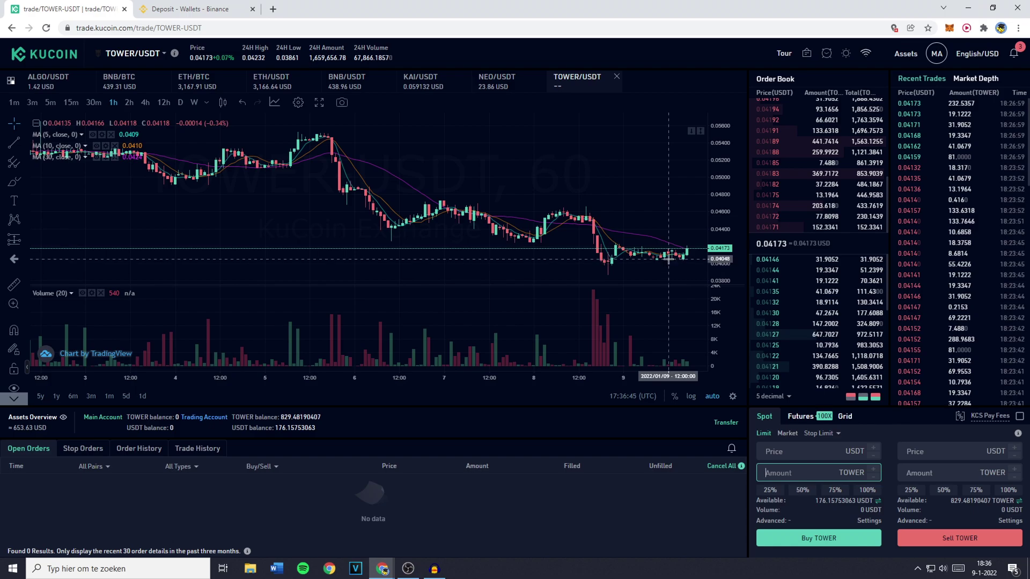
pyautogui.click(784, 449)
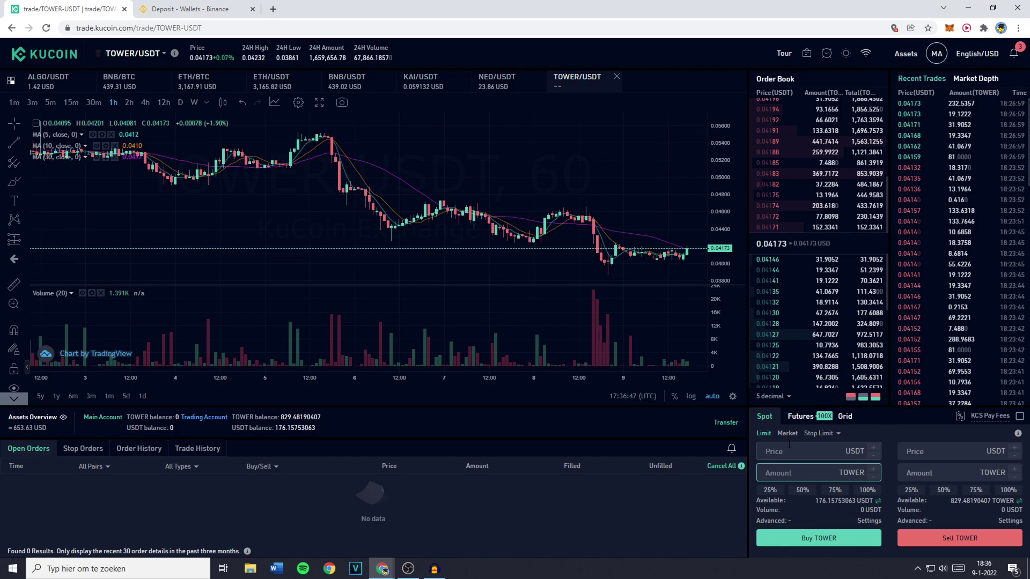
pyautogui.write('0.04')
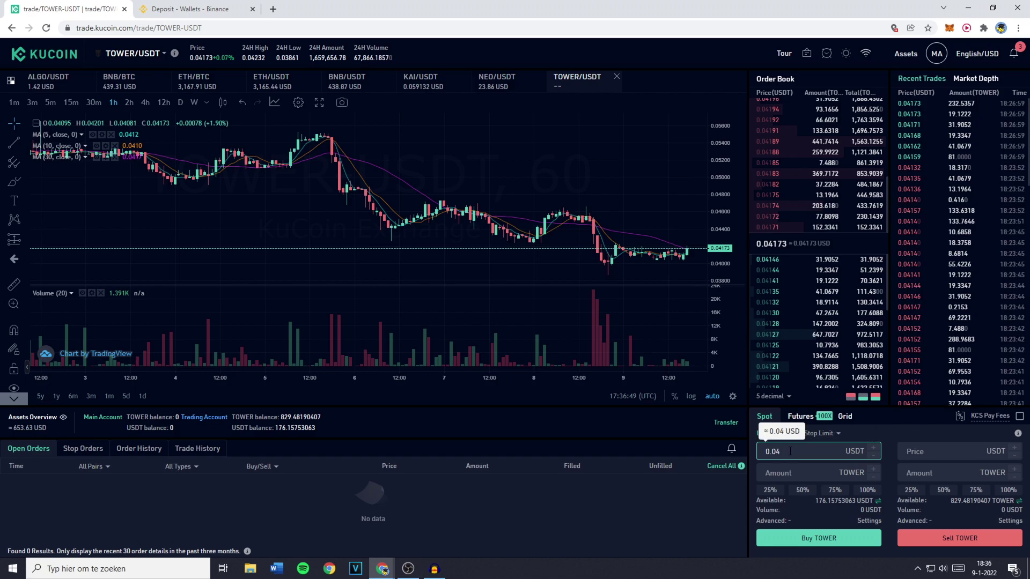
pyautogui.click(786, 472)
pyautogui.write('10')
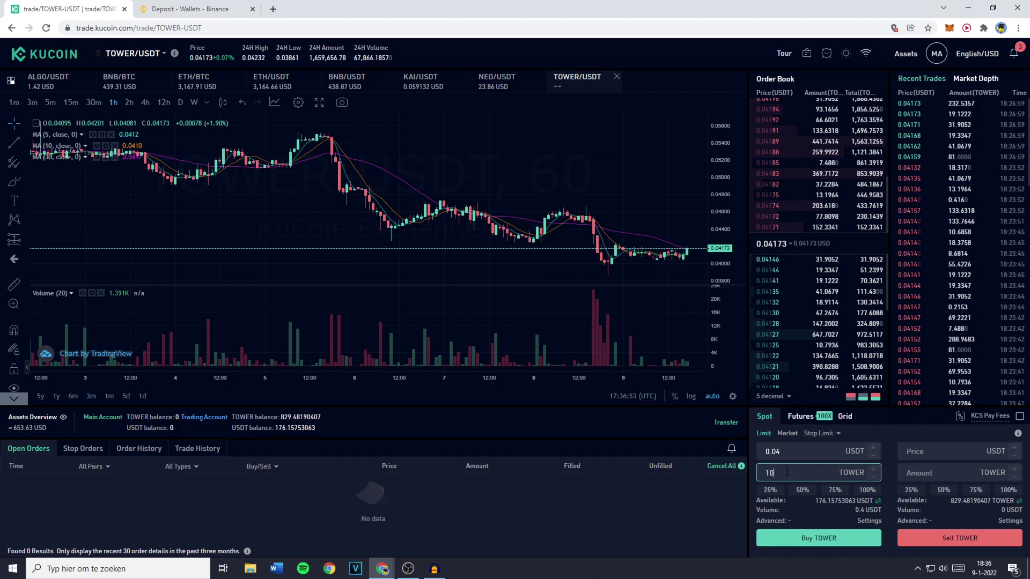
pyautogui.write('00')
pyautogui.moveTo(854, 510); pyautogui.dragTo(884, 509)
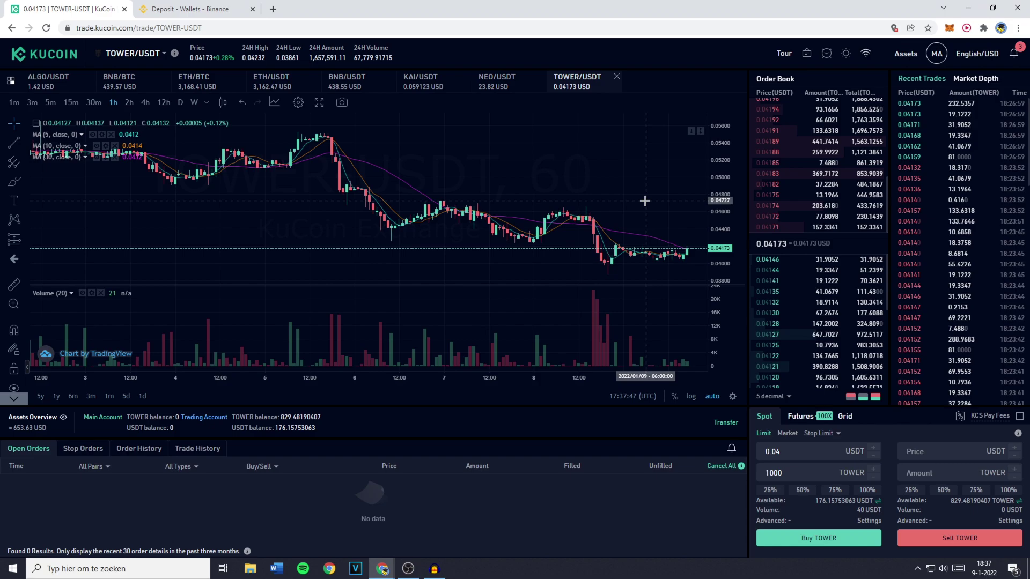
pyautogui.click(936, 446)
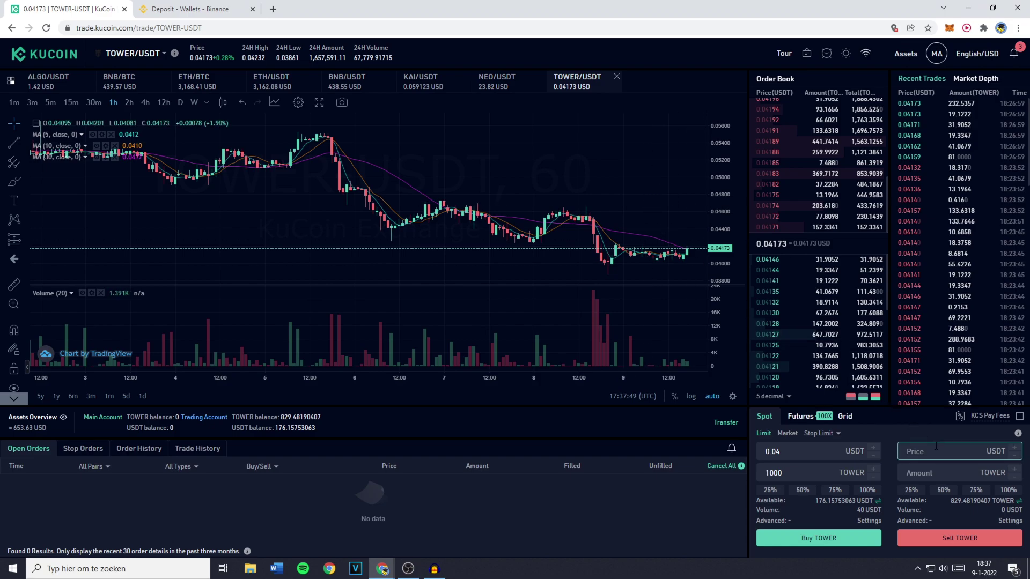
# Place a Limit sell of the full 829.4819 TOWER balance at 0.047 USDT.
pyautogui.write('0.047')
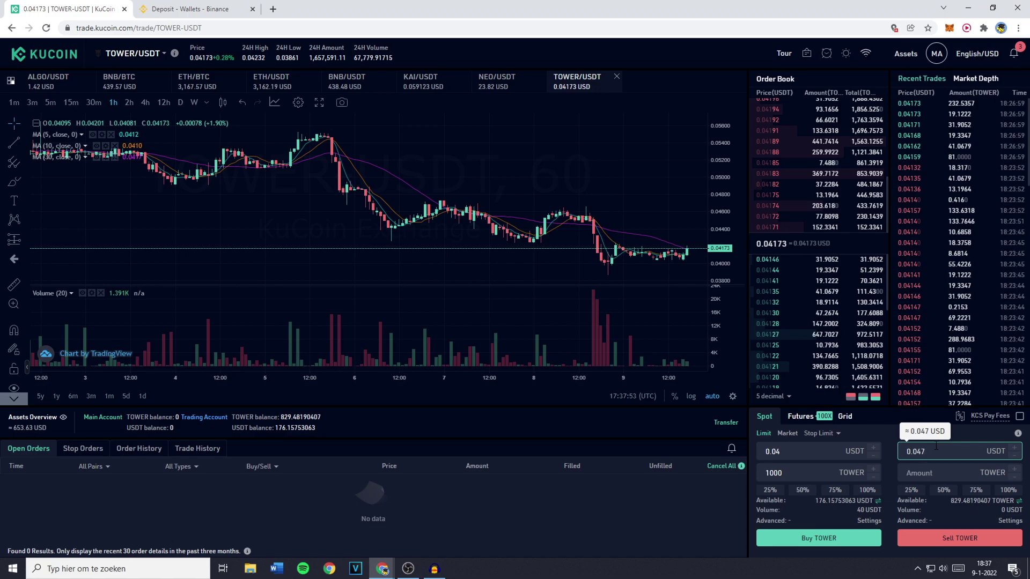
pyautogui.click(920, 473)
pyautogui.write('10')
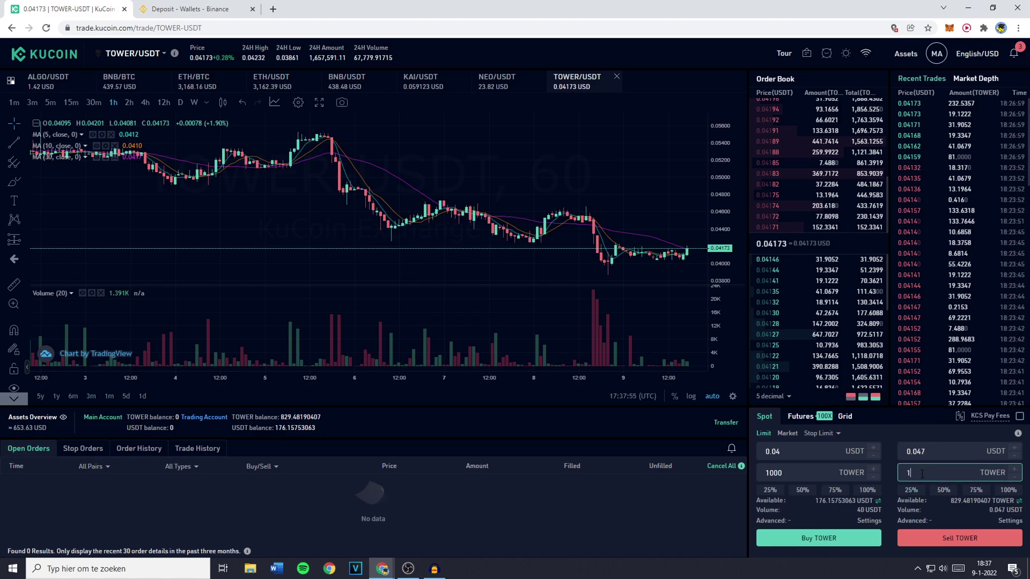
pyautogui.click(911, 490)
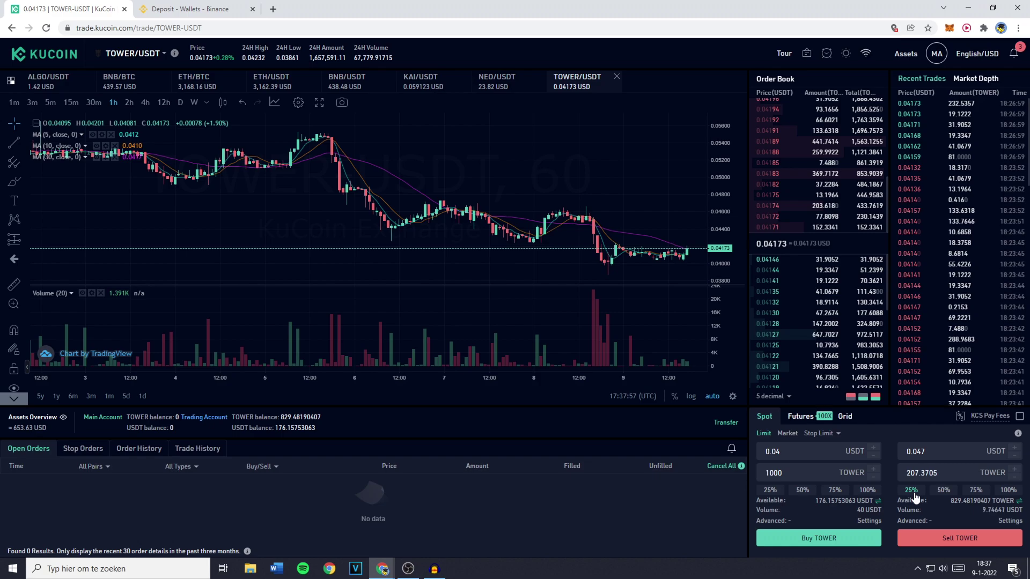
pyautogui.click(944, 490)
pyautogui.click(974, 490)
pyautogui.click(1008, 490)
pyautogui.click(967, 545)
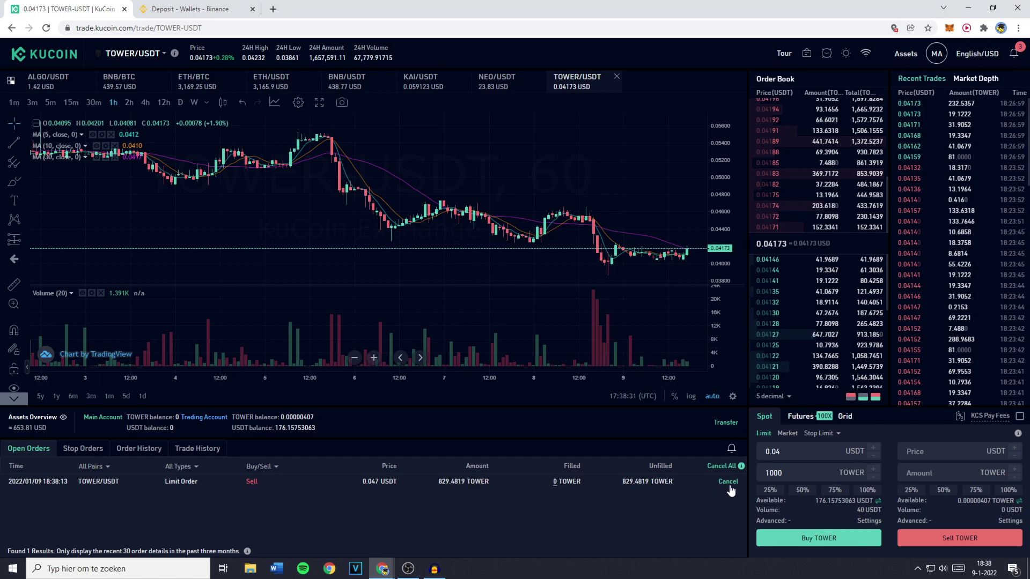
# Cancel the open TOWER sell order, switch to a market order, and try a 1000 TOWER amount.
pyautogui.click(728, 482)
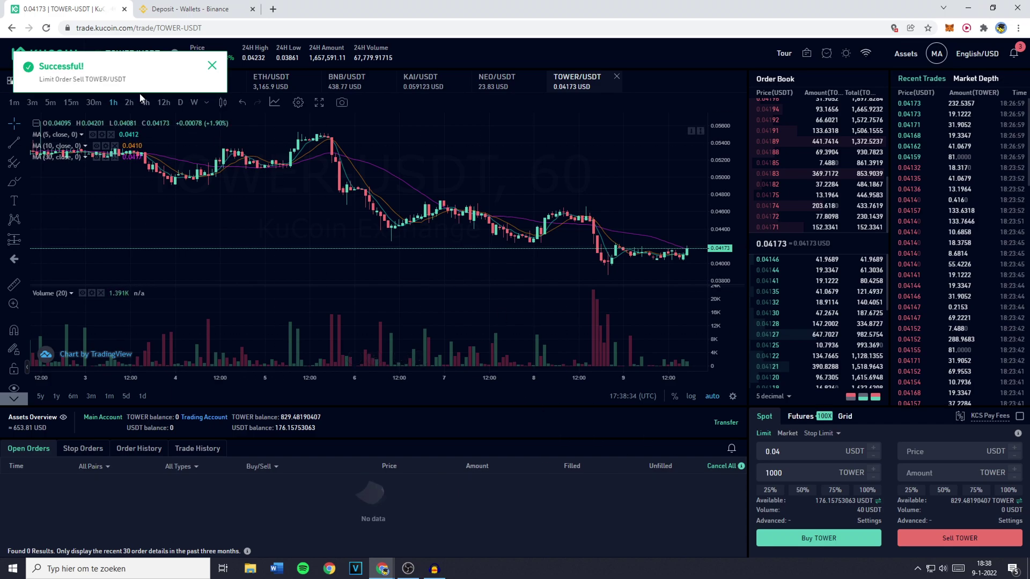
pyautogui.click(787, 433)
pyautogui.click(940, 470)
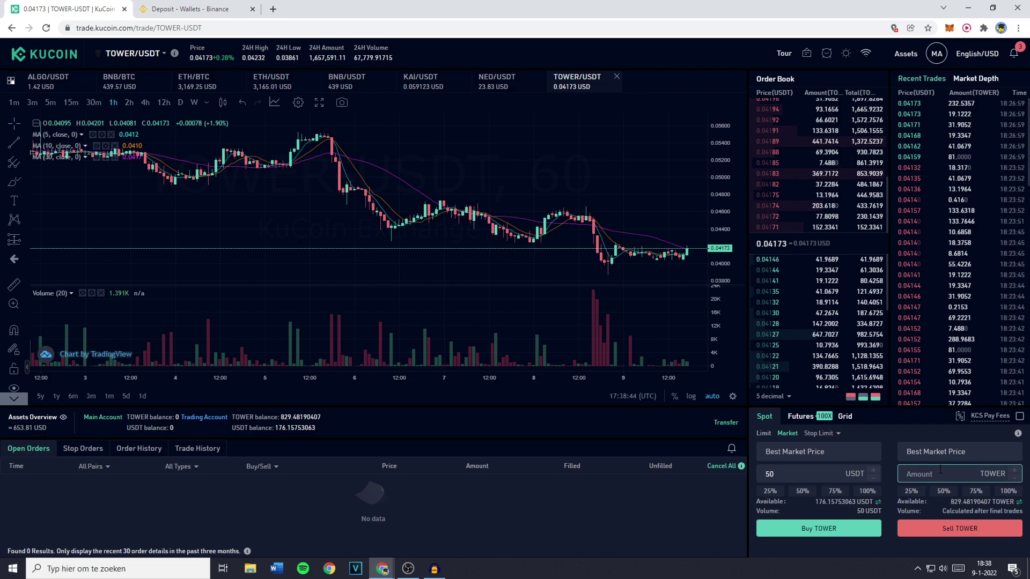
pyautogui.write('1000')
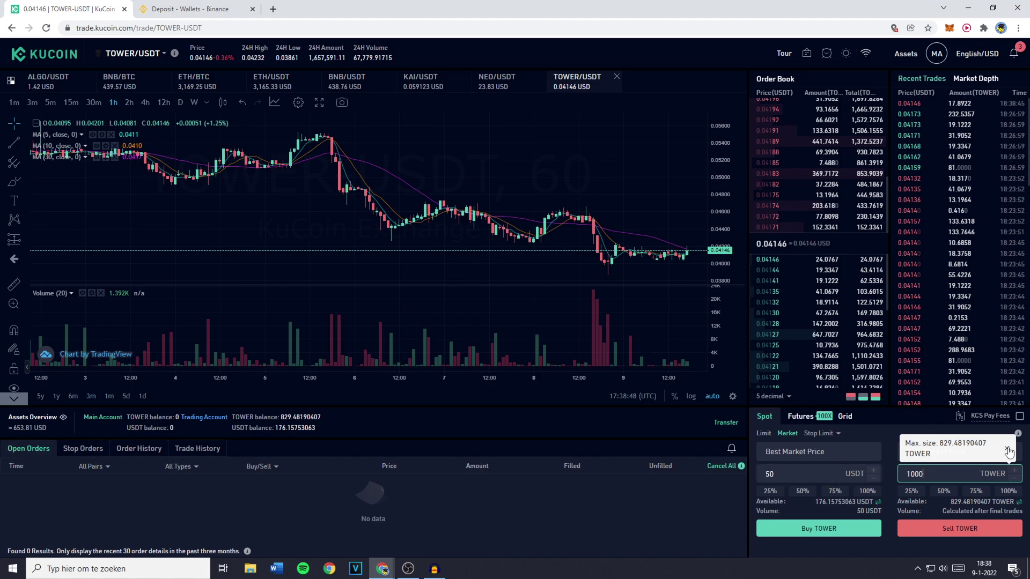
pyautogui.click(947, 456)
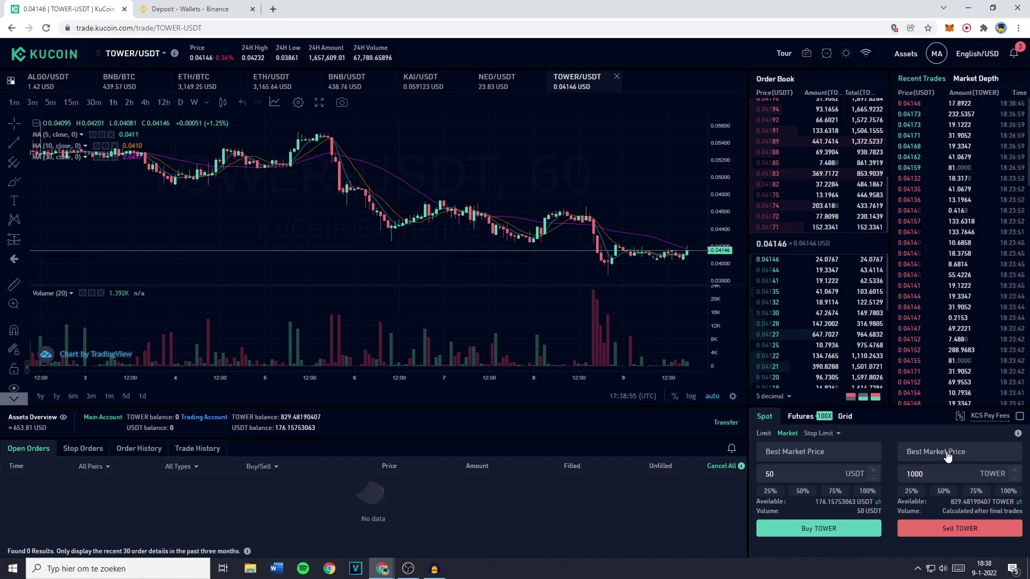
# Step the sell amount through 25%, 50%, 75% and 100% to reach the full 829.4819 TOWER.
pyautogui.click(938, 474)
pyautogui.click(914, 492)
pyautogui.click(942, 492)
pyautogui.click(973, 492)
pyautogui.click(1004, 492)
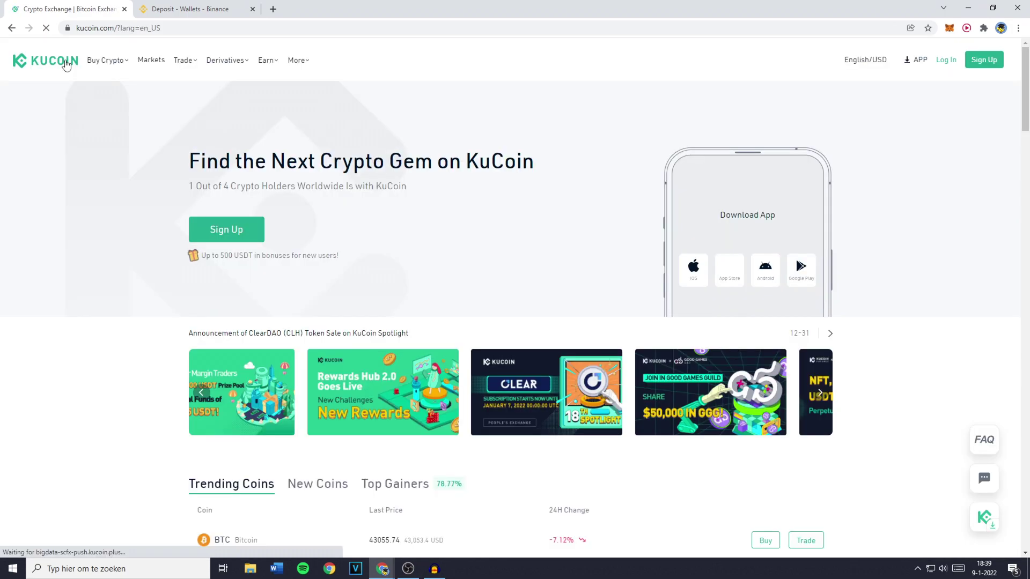
# Go from the homepage to Trade > Trading Bot and list the two running Spot Grid bots (XHV/USDT, FALCONS/USDT).
pyautogui.click(65, 62)
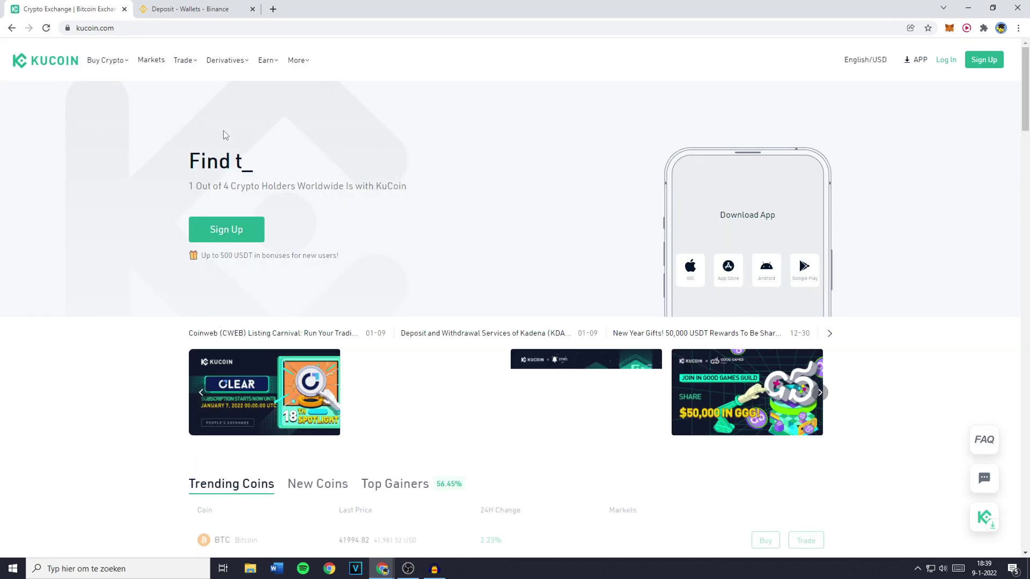
pyautogui.moveTo(184, 62)
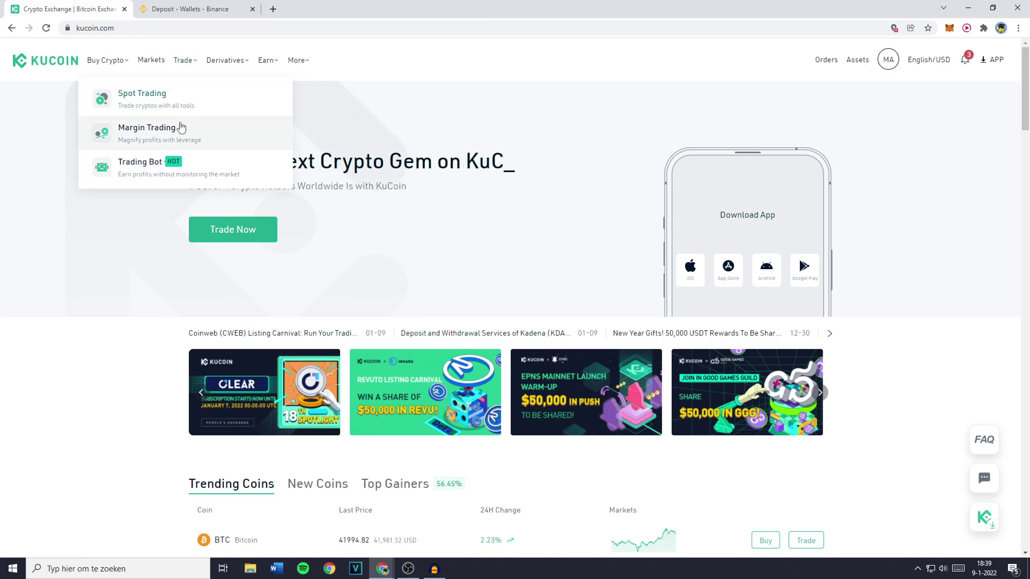
pyautogui.click(151, 172)
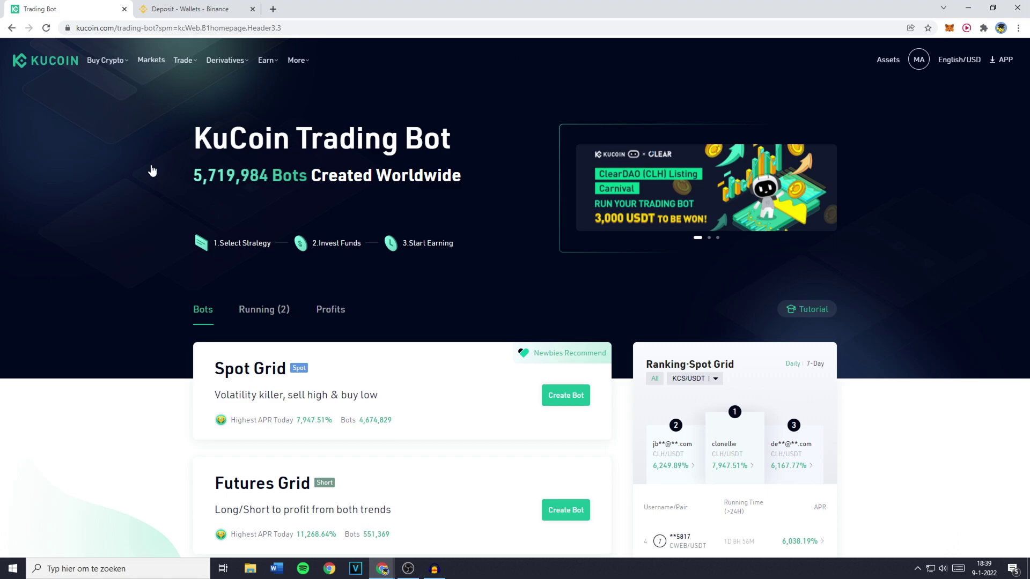
pyautogui.scroll(-3, 152, 171)
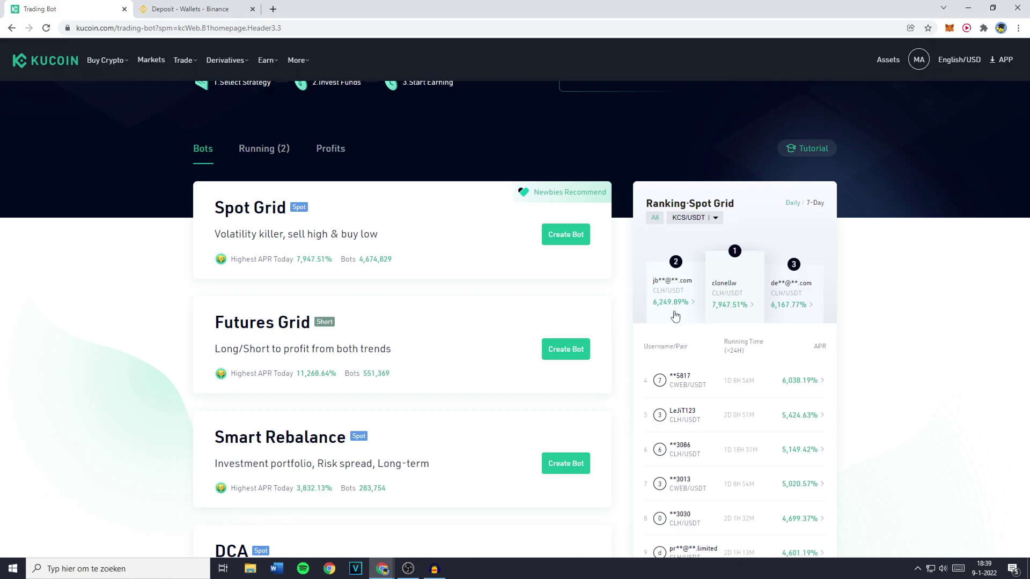
pyautogui.click(264, 148)
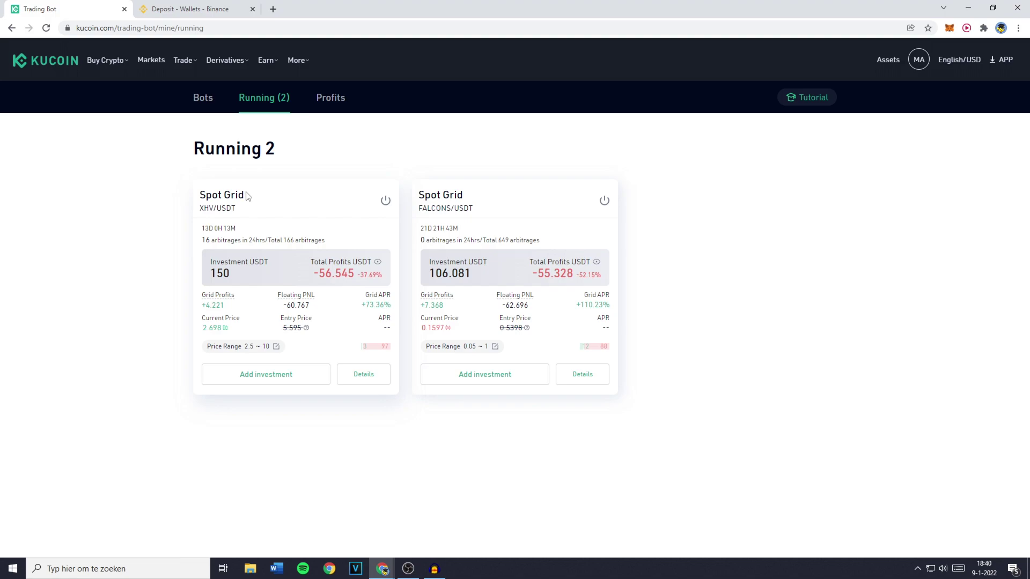
# Open the bot Profits tab and scroll through the Historical Profits of stopped Spot Grid bots.
pyautogui.click(330, 98)
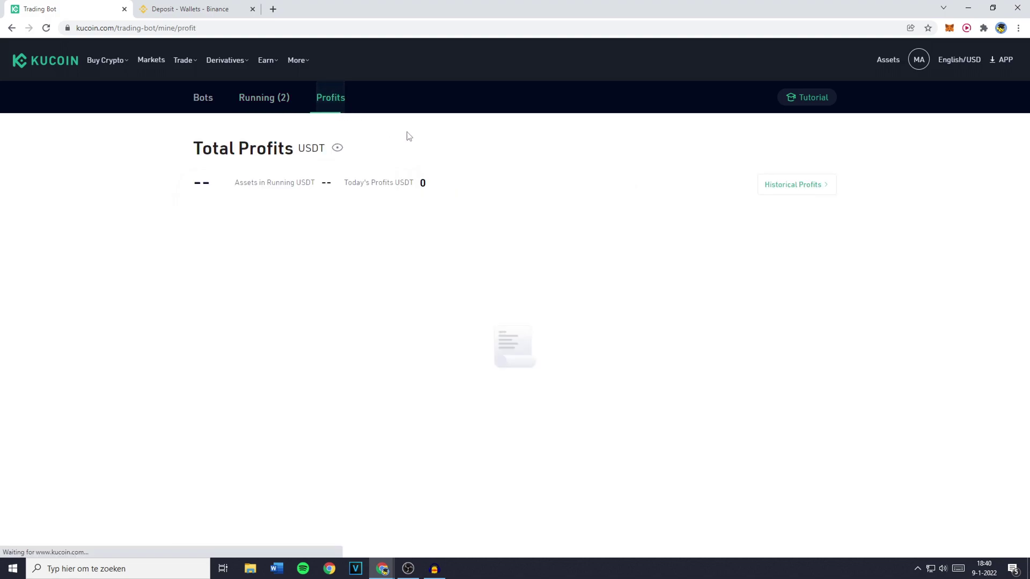
pyautogui.click(792, 185)
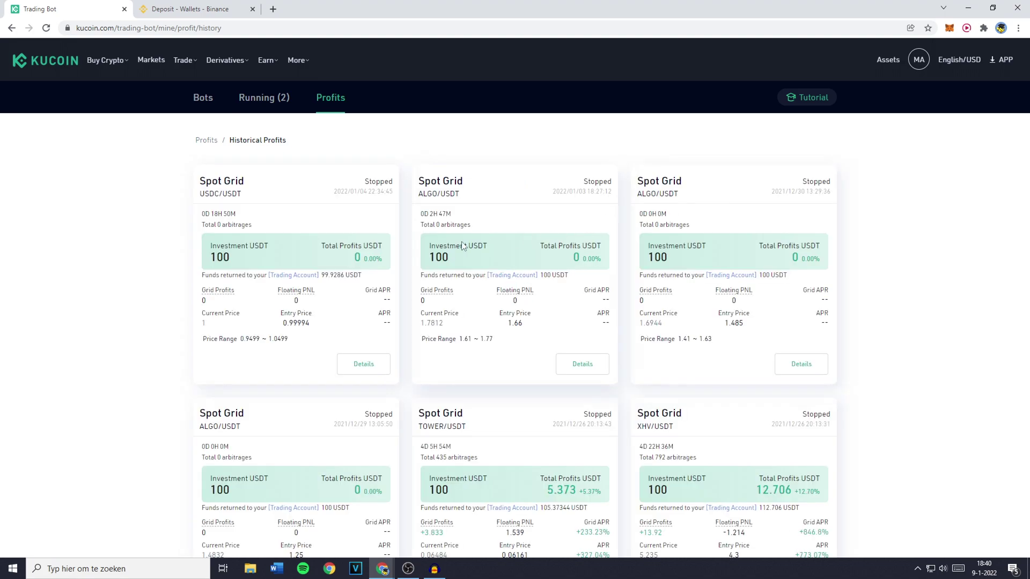
pyautogui.scroll(-4, 718, 236)
pyautogui.scroll(-3, 733, 245)
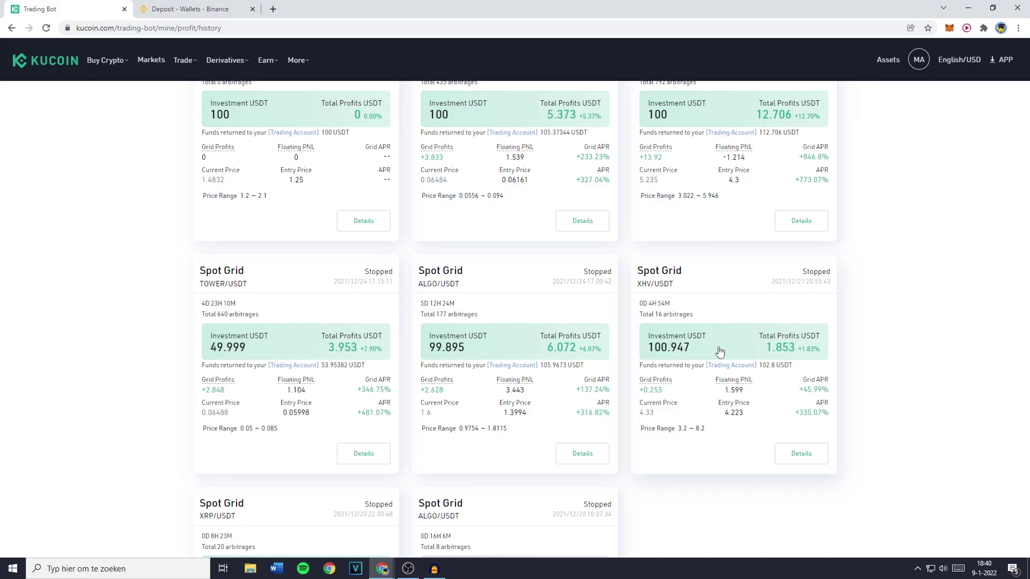
pyautogui.scroll(6, 531, 386)
# Visit Assets Overview, then API Management from the avatar menu, and start a new API key.
pyautogui.moveTo(886, 68)
pyautogui.click(851, 122)
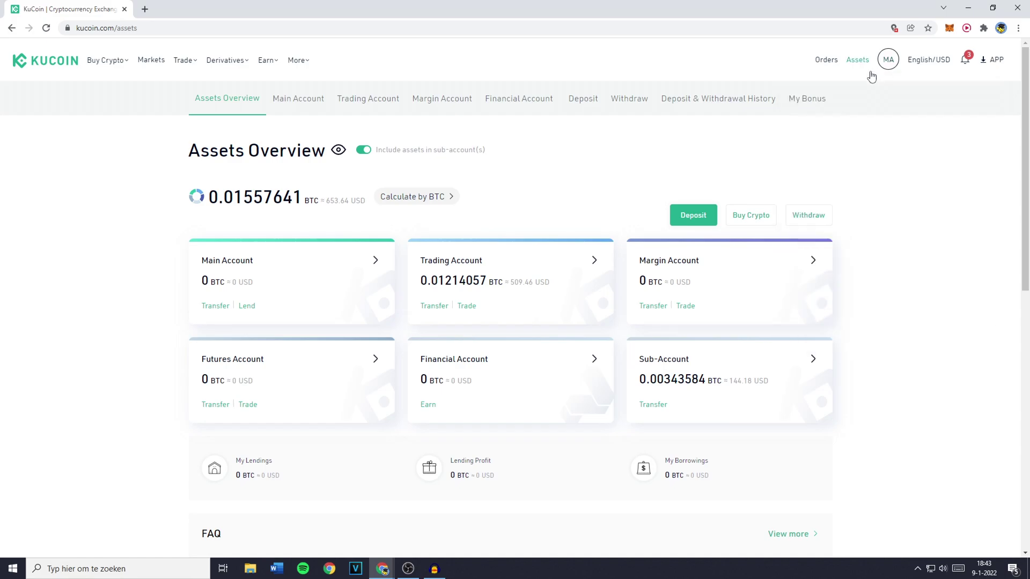
pyautogui.moveTo(891, 65)
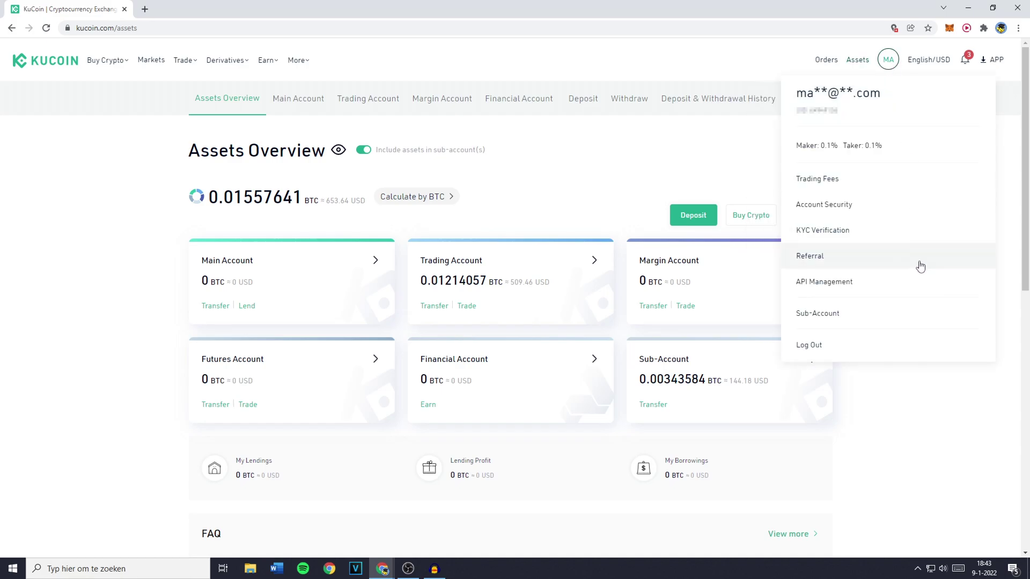
pyautogui.click(839, 289)
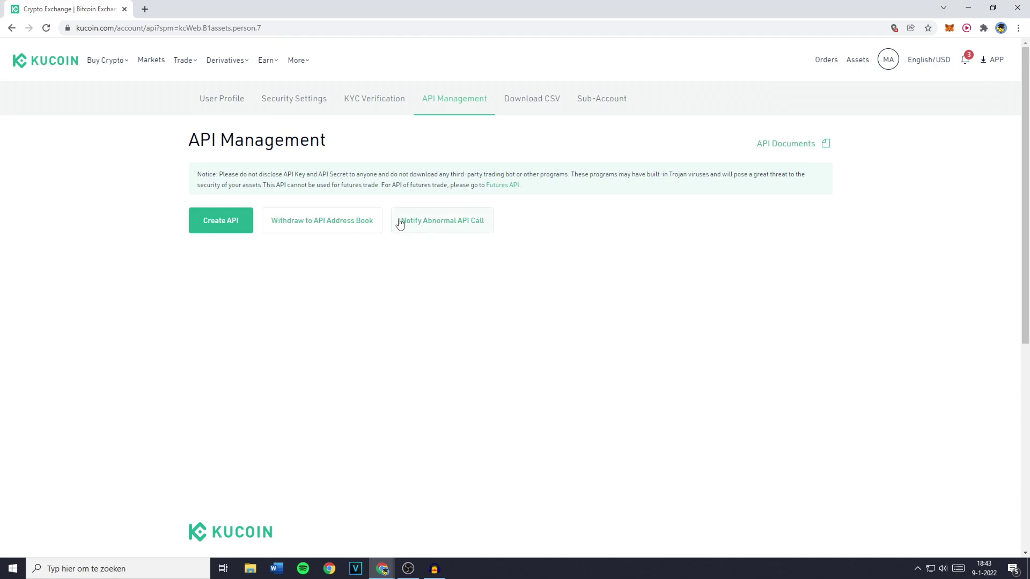
pyautogui.click(217, 229)
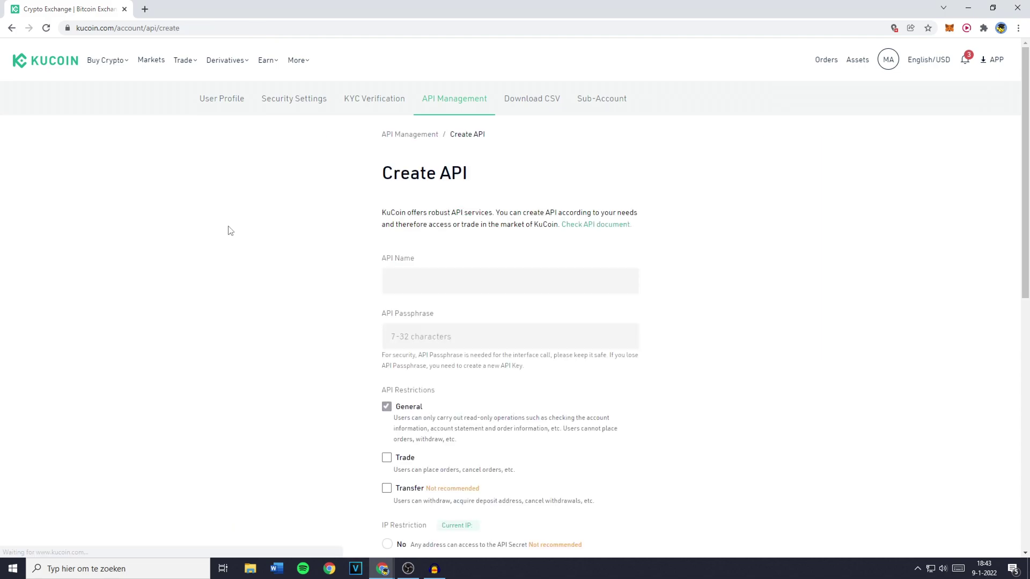
pyautogui.click(417, 288)
# Name the API key 'KuCoin Tutorial' and enter its passphrase.
pyautogui.write('KuCoin Tutorial')
pyautogui.click(431, 331)
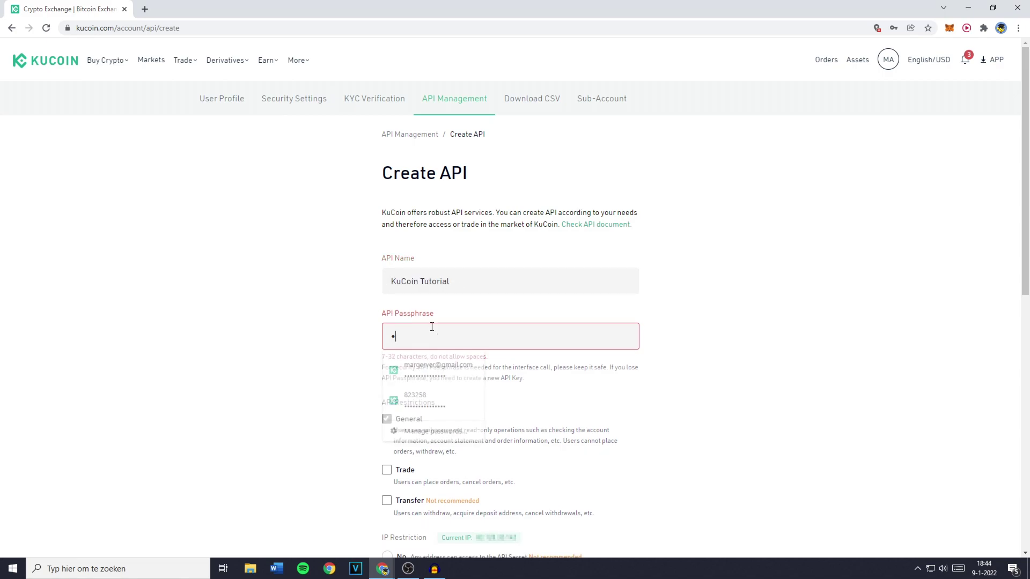
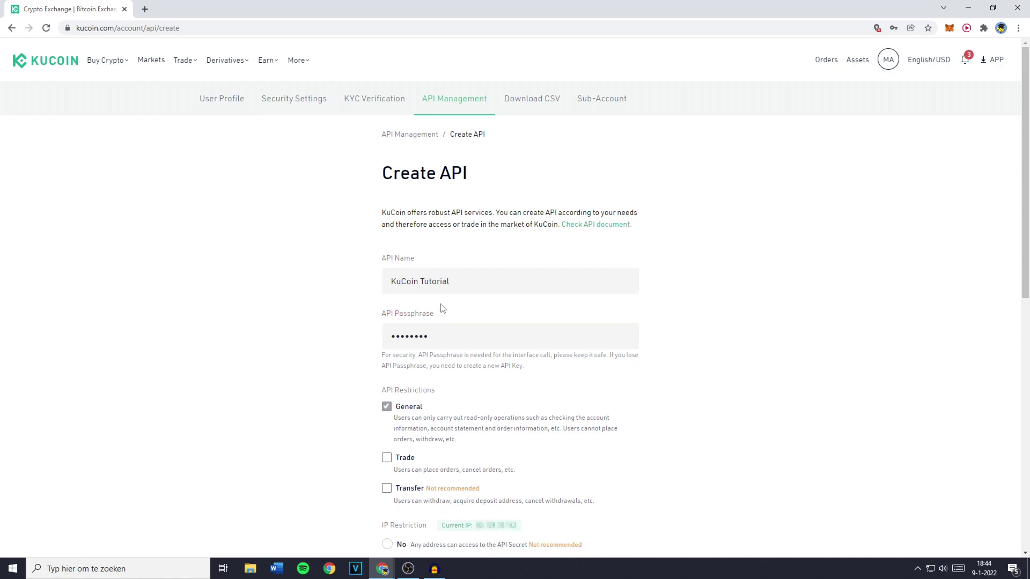
# Set IP Restriction to No and continue to security verification.
pyautogui.scroll(-2, 444, 322)
pyautogui.doubleClick(404, 286)
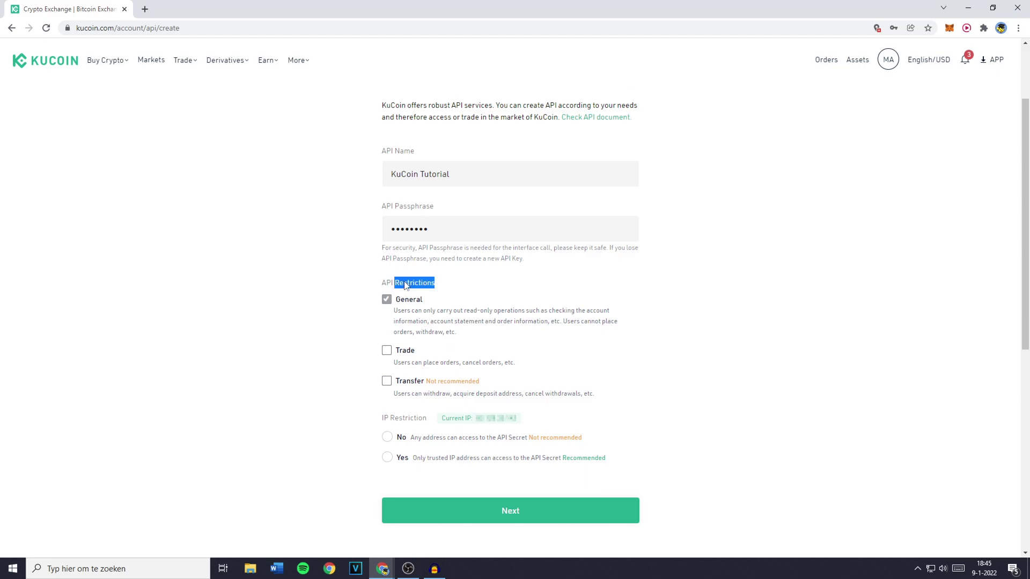
pyautogui.click(405, 285)
pyautogui.click(389, 441)
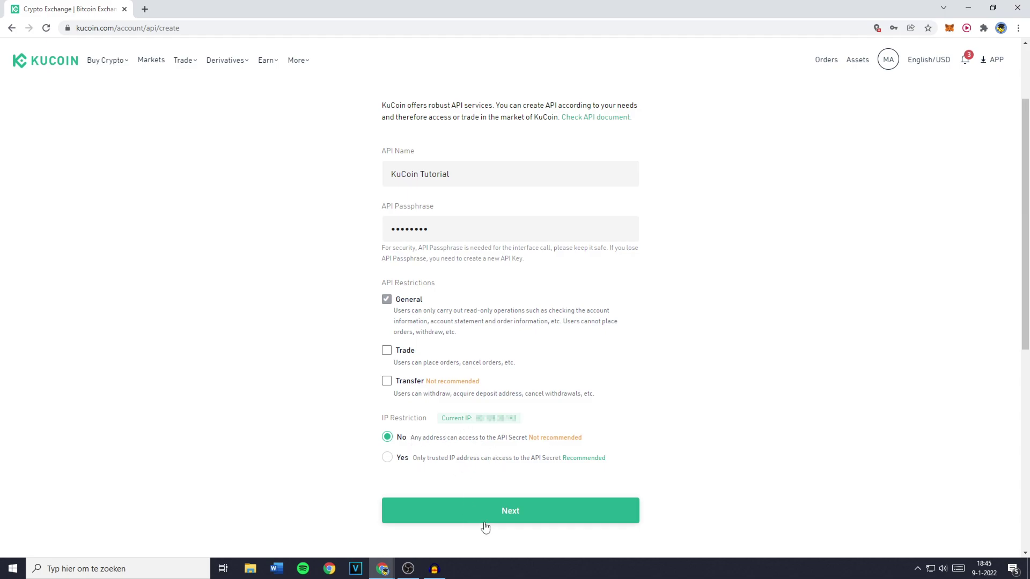
pyautogui.click(512, 514)
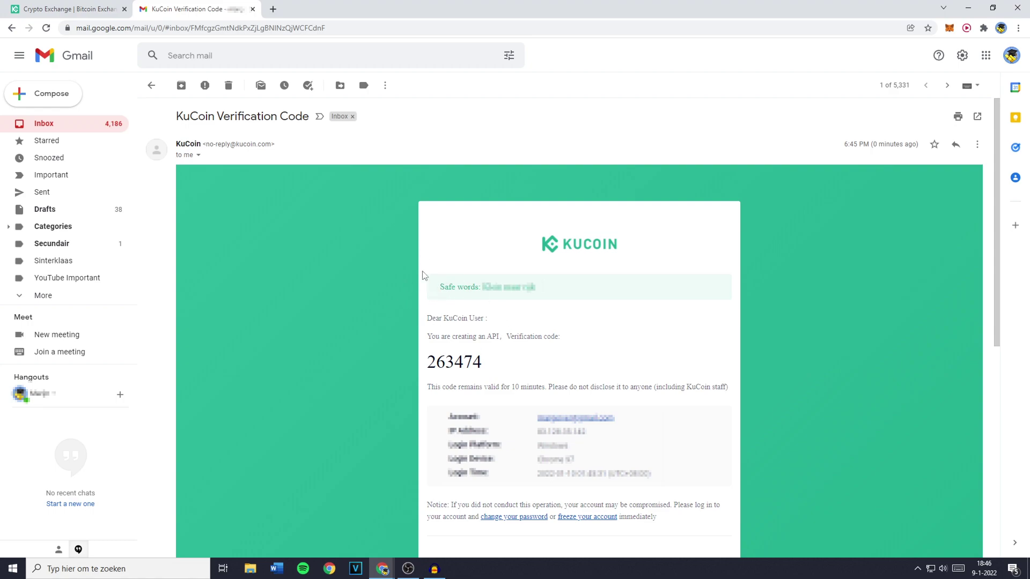
# Copy the KuCoin verification code from the Gmail message.
pyautogui.moveTo(432, 294); pyautogui.dragTo(536, 290)
pyautogui.click(557, 298)
pyautogui.doubleClick(457, 363)
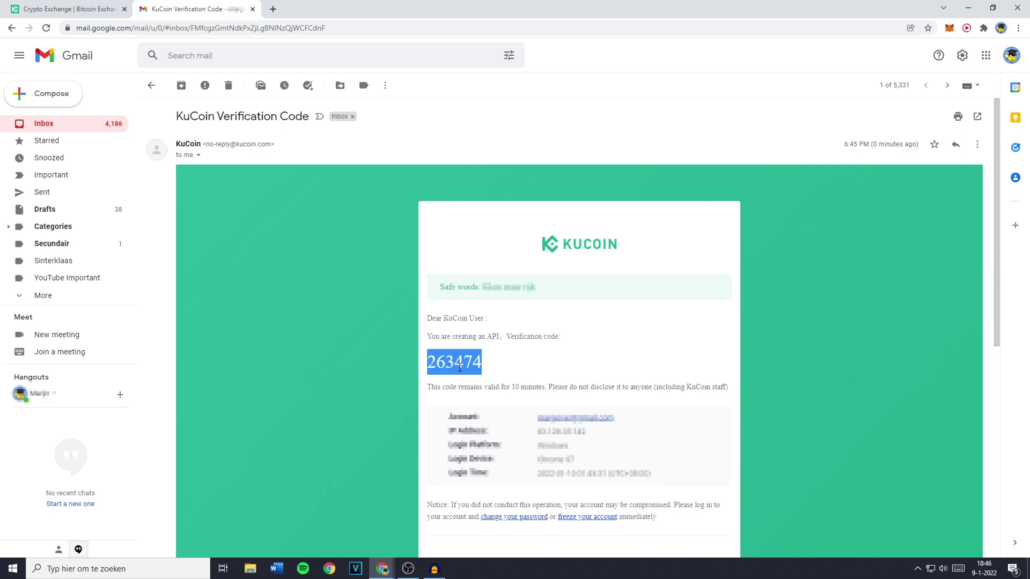
pyautogui.rightClick(459, 367)
pyautogui.click(474, 377)
# Return to KuCoin and paste the code into the Email Verification Code field.
pyautogui.hotkey('ctrl', 'w')
pyautogui.click(410, 321)
pyautogui.rightClick(411, 324)
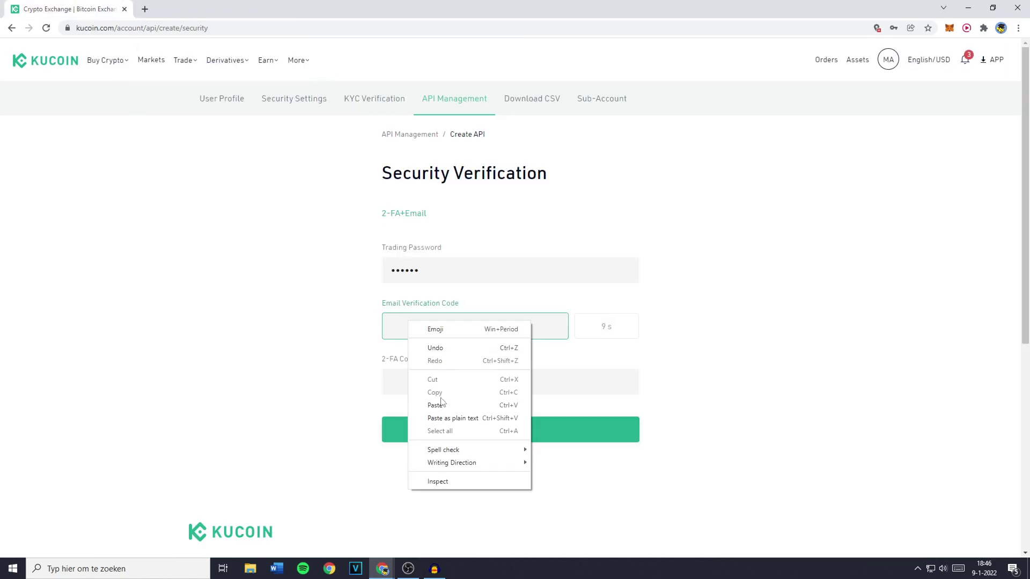
pyautogui.click(429, 402)
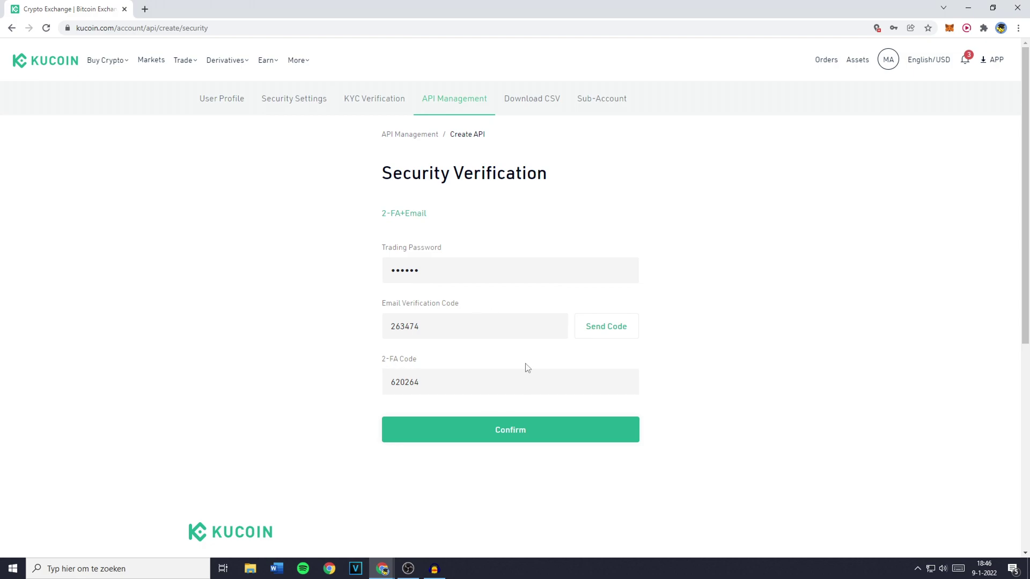
# Confirm the verification codes and acknowledge the created 'KuCoin Tutorial' API key.
pyautogui.click(504, 434)
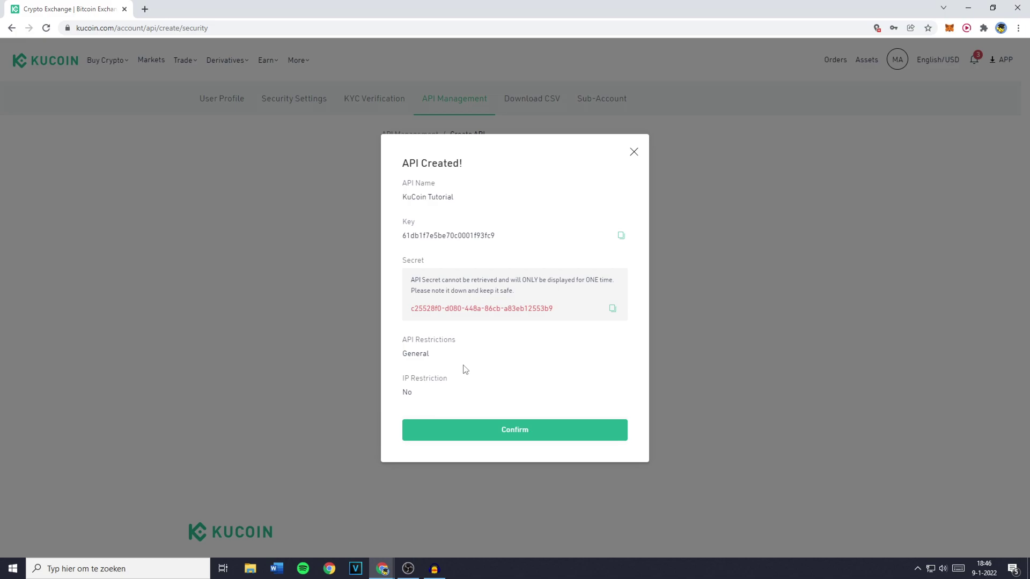
pyautogui.click(525, 430)
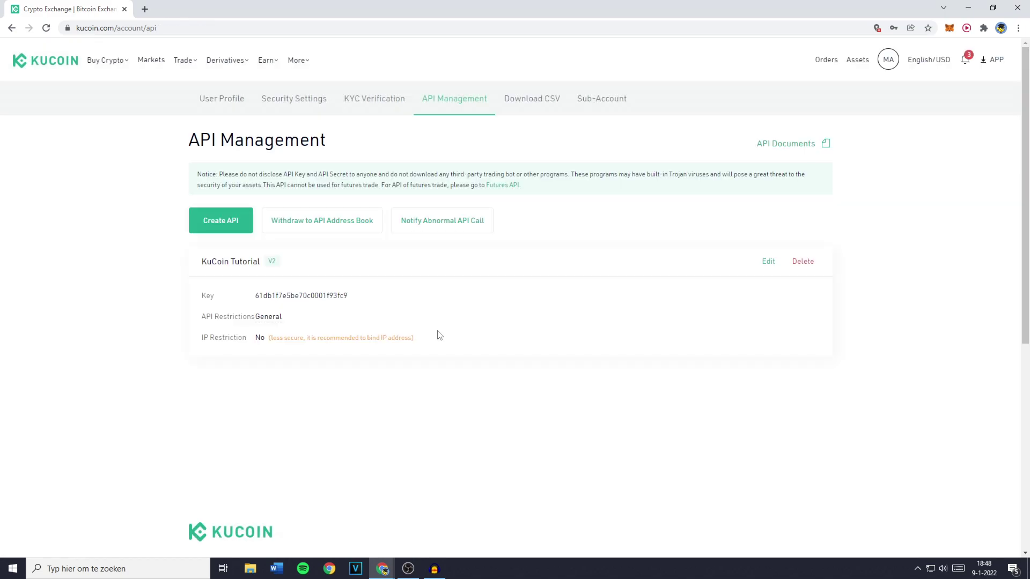